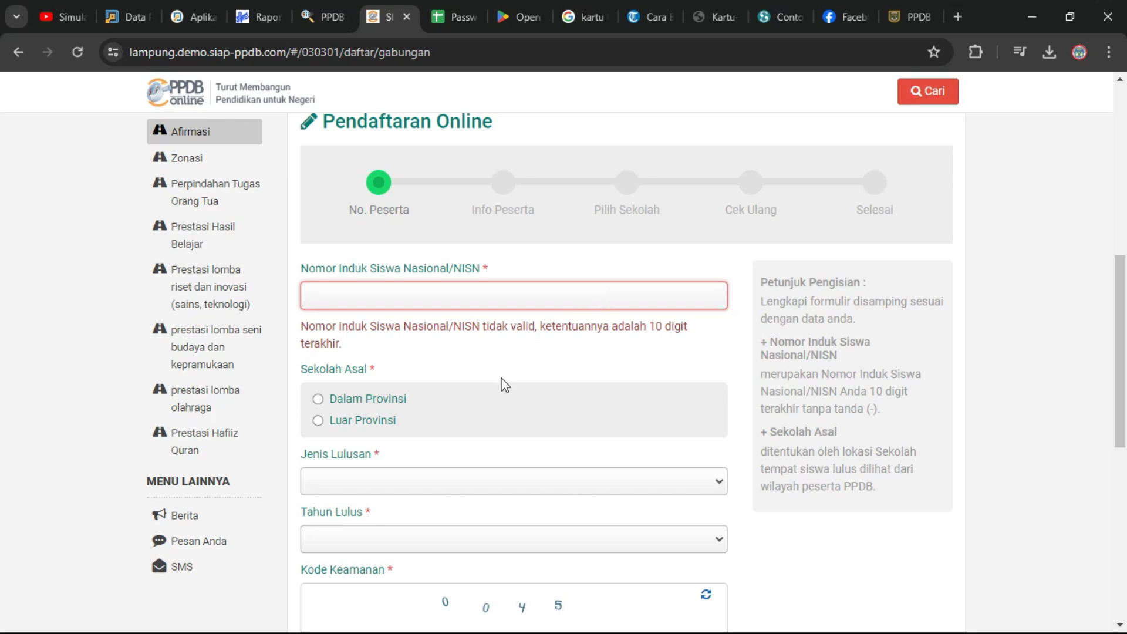
{"action": "key", "text": "super"}
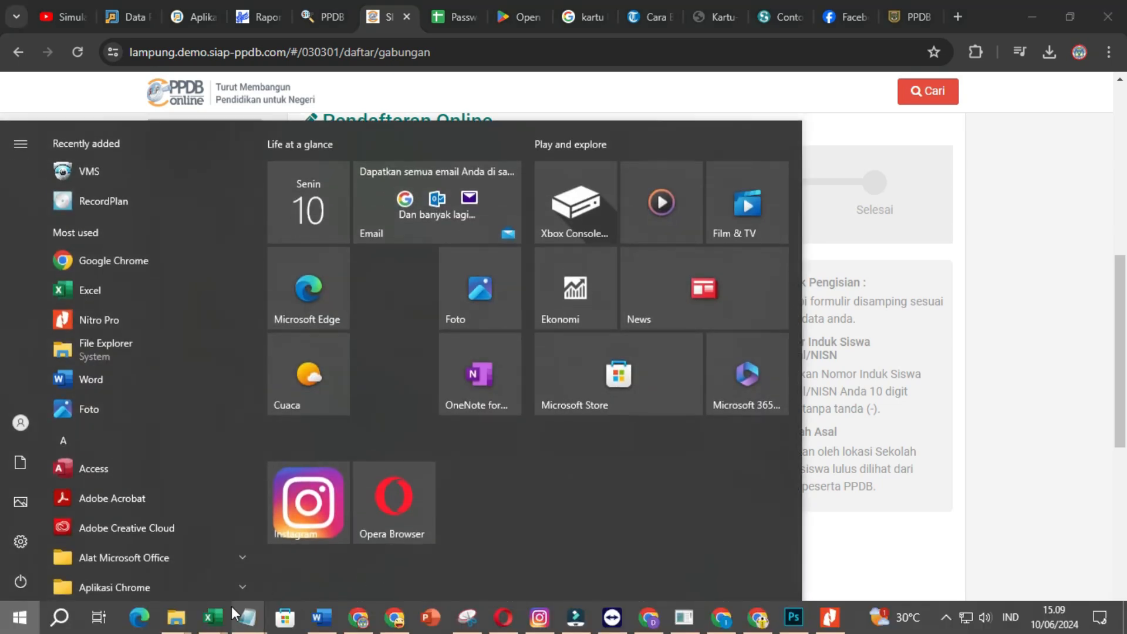
{"action": "mouse_move", "coordinate": [175, 617]}
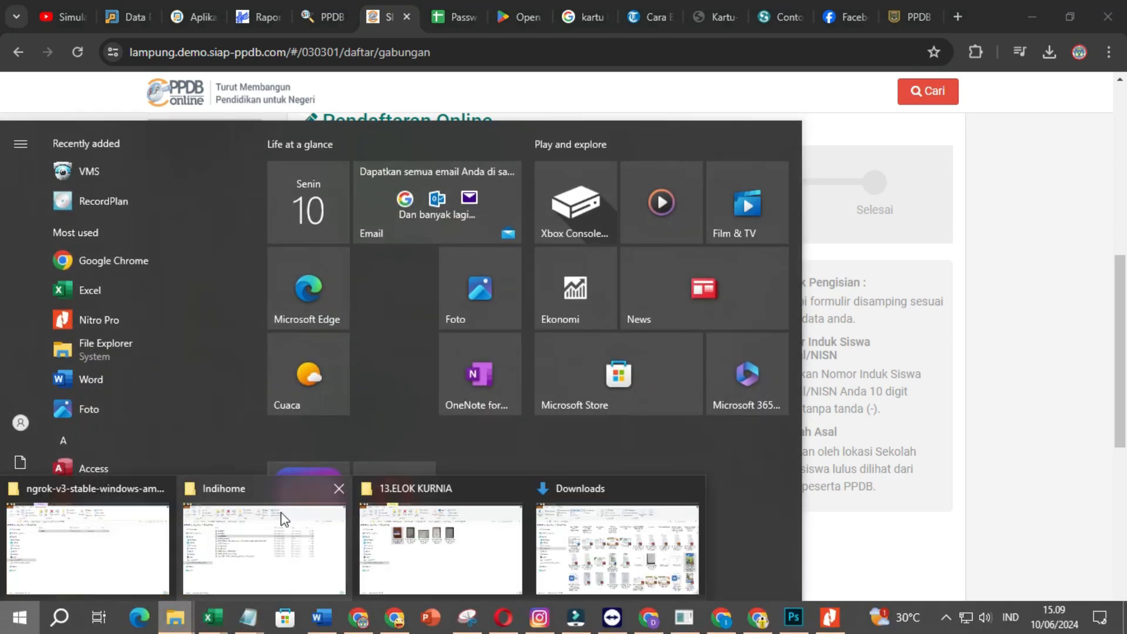
{"action": "left_click", "coordinate": [393, 531]}
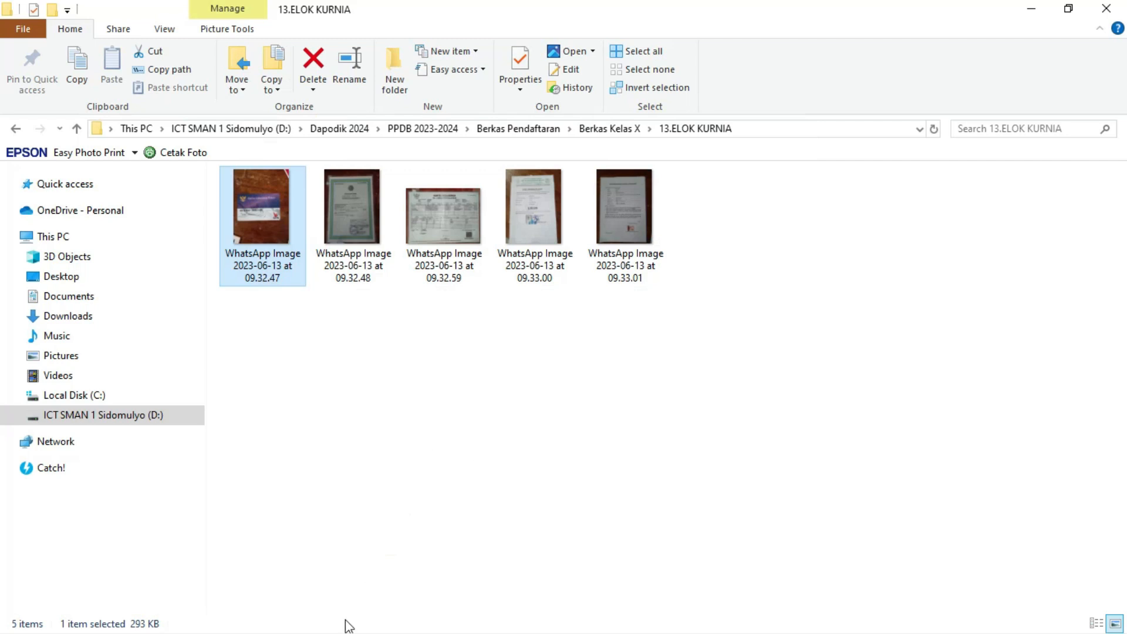
- Switch to the Downloads folder in File Explorer and open "Berkas pendaftar PPDB Contoh" to review the sample registration documents
{"action": "key", "text": "super"}
{"action": "left_click", "coordinate": [185, 612]}
{"action": "left_click", "coordinate": [579, 526]}
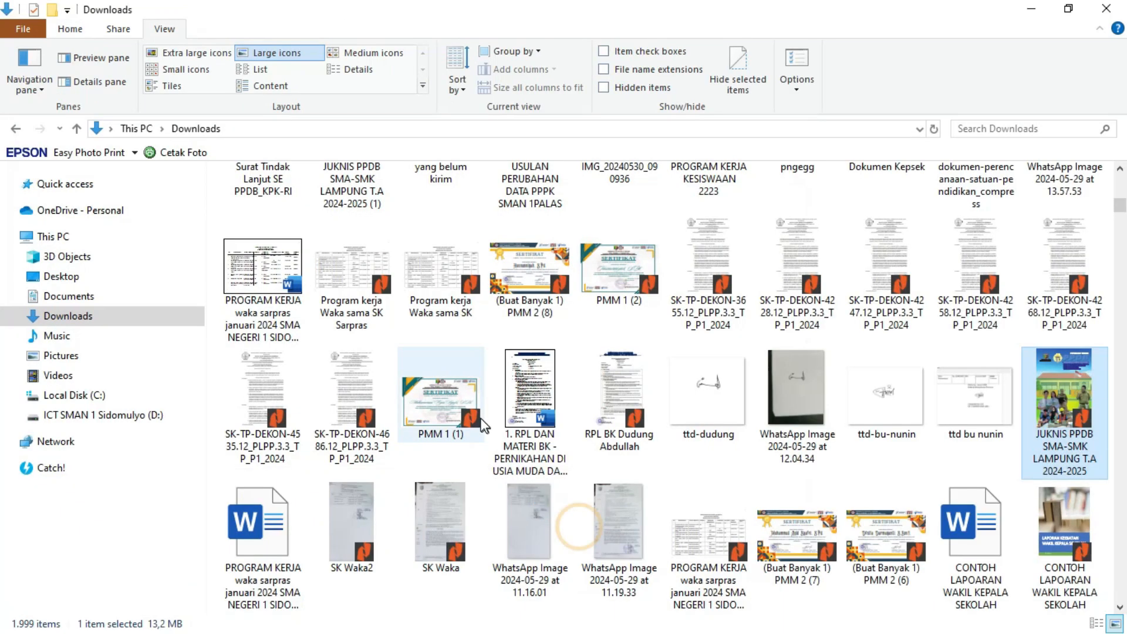
{"action": "scroll", "coordinate": [521, 373], "scroll_direction": "down", "scroll_amount": 5}
{"action": "scroll", "coordinate": [522, 369], "scroll_direction": "up", "scroll_amount": 10}
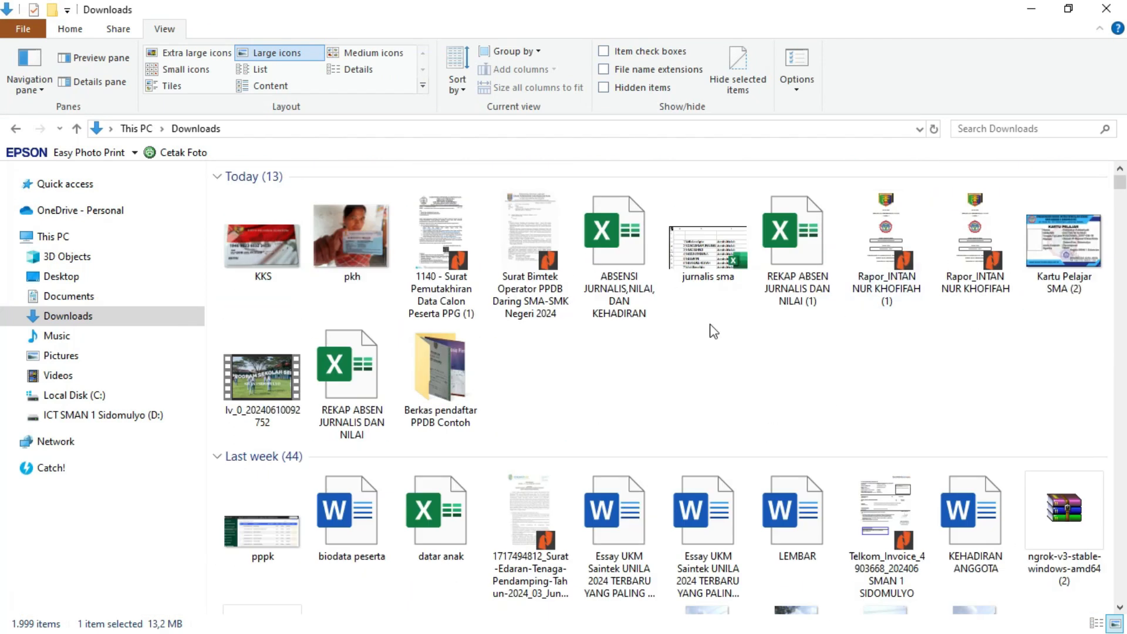
{"action": "double_click", "coordinate": [442, 390]}
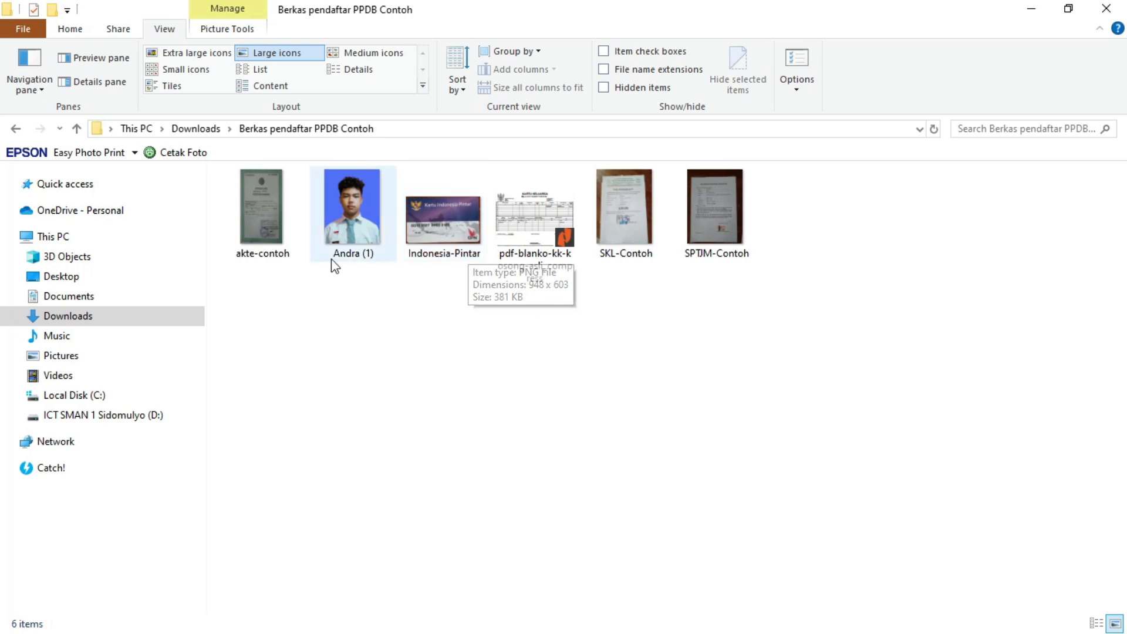
{"action": "left_click", "coordinate": [275, 260]}
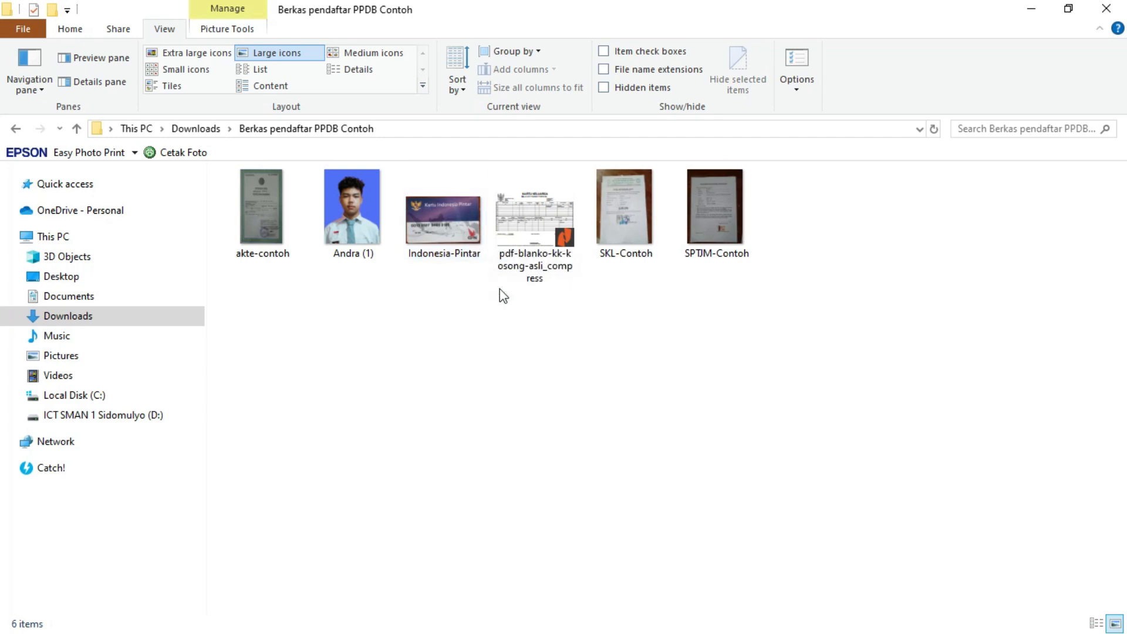
- Switch back to Chrome and search the web for "lampung siap ppdb" in a new tab
{"action": "key", "text": "super"}
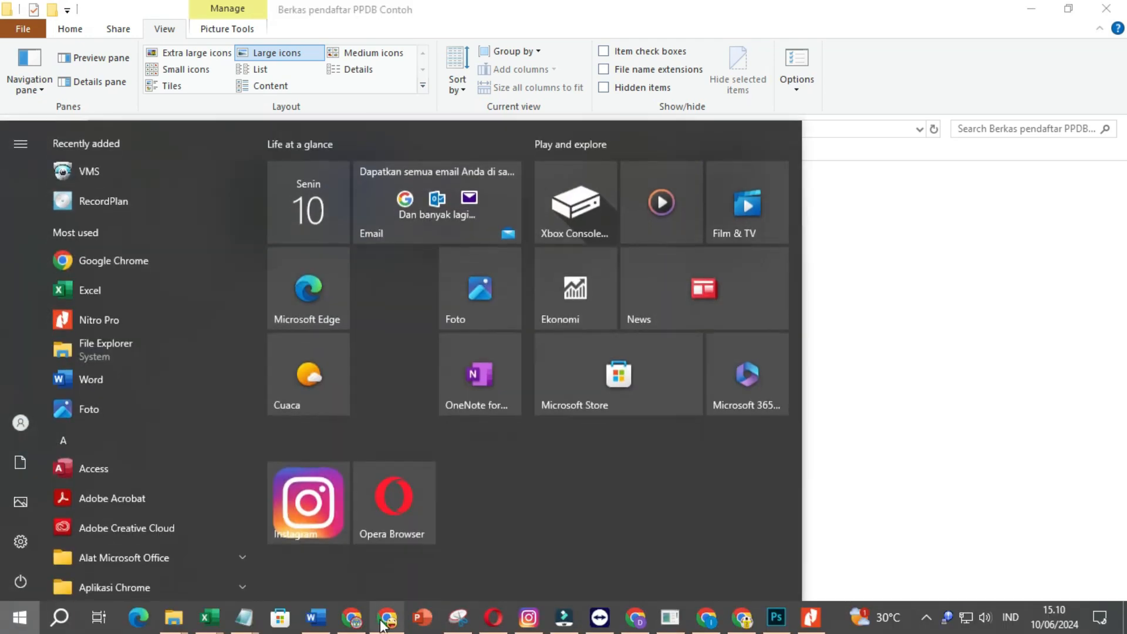
{"action": "left_click", "coordinate": [354, 621]}
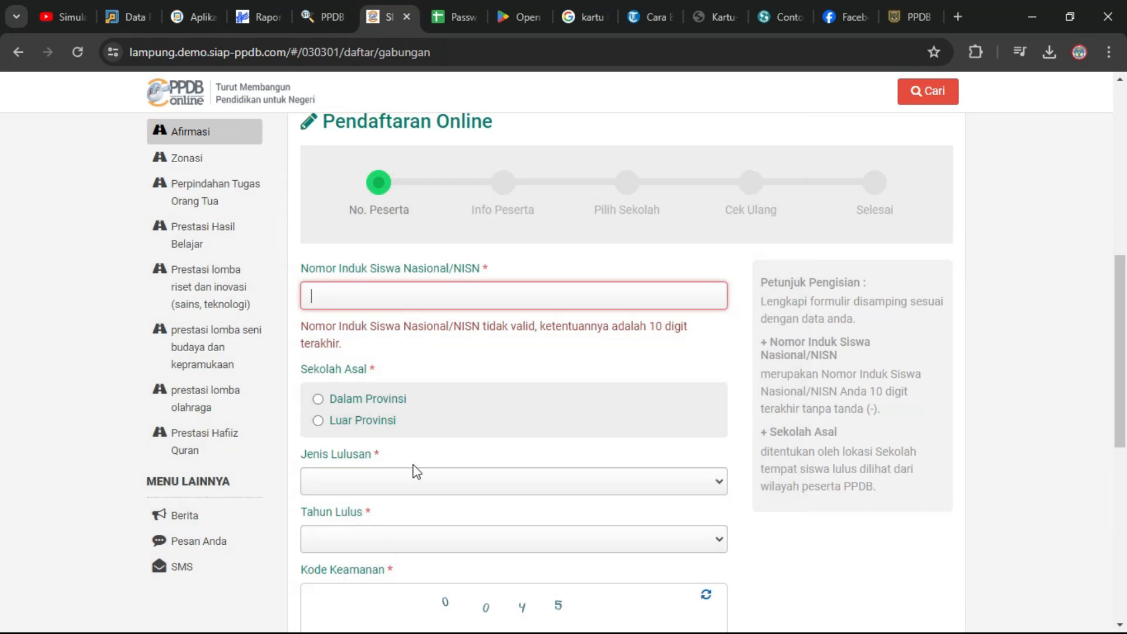
{"action": "left_click", "coordinate": [958, 16]}
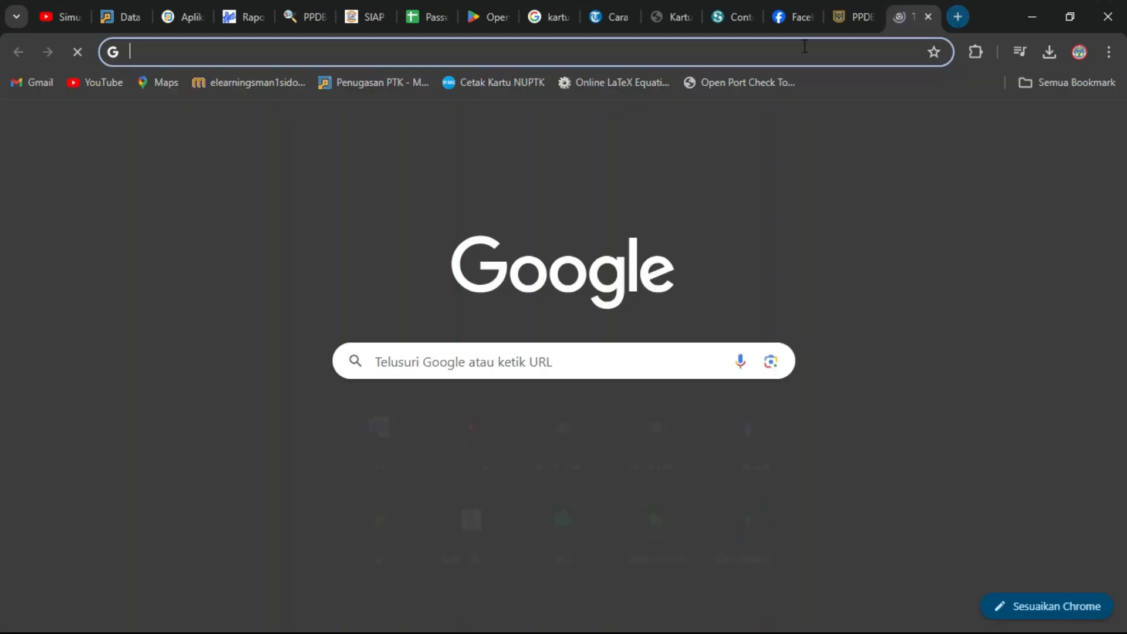
{"action": "type", "text": "lampung"}
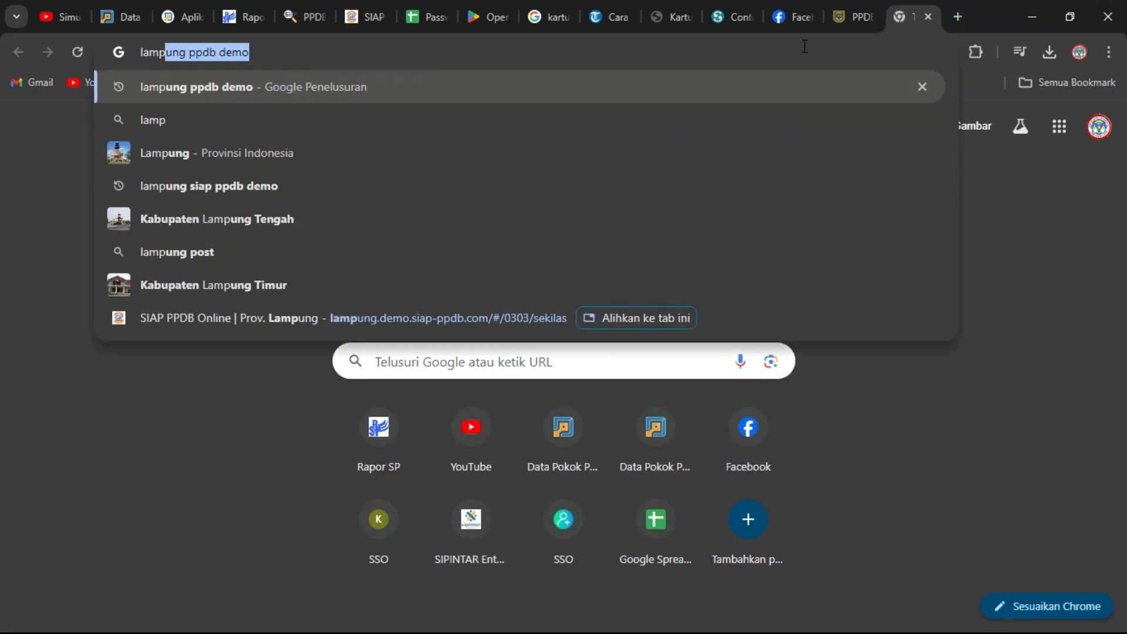
{"action": "type", "text": " sia"}
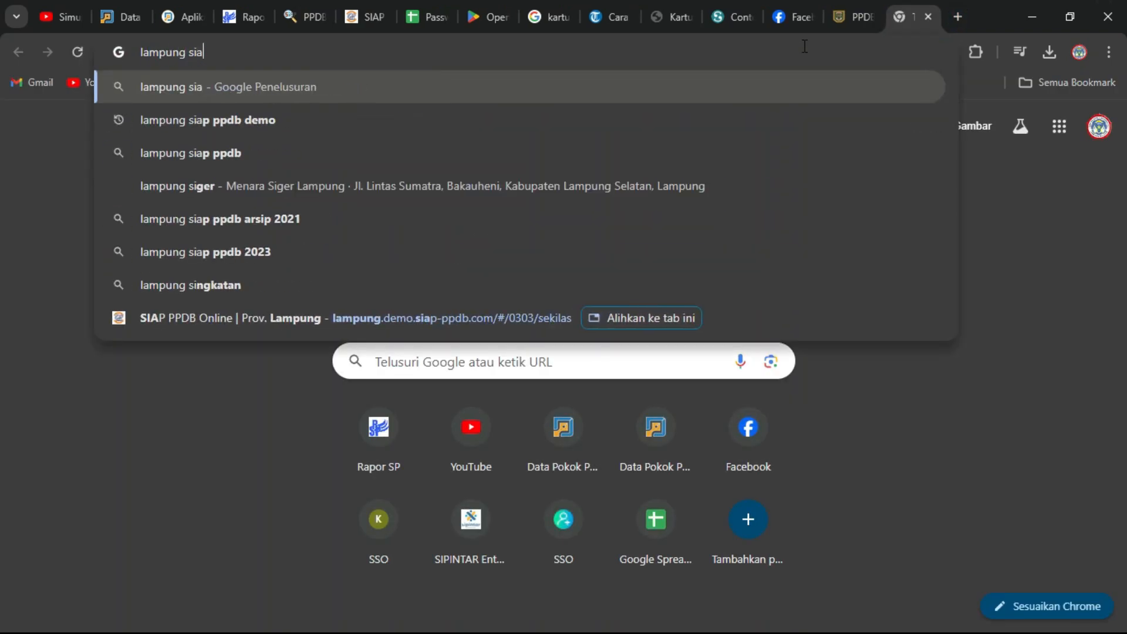
{"action": "type", "text": "p ppdb"}
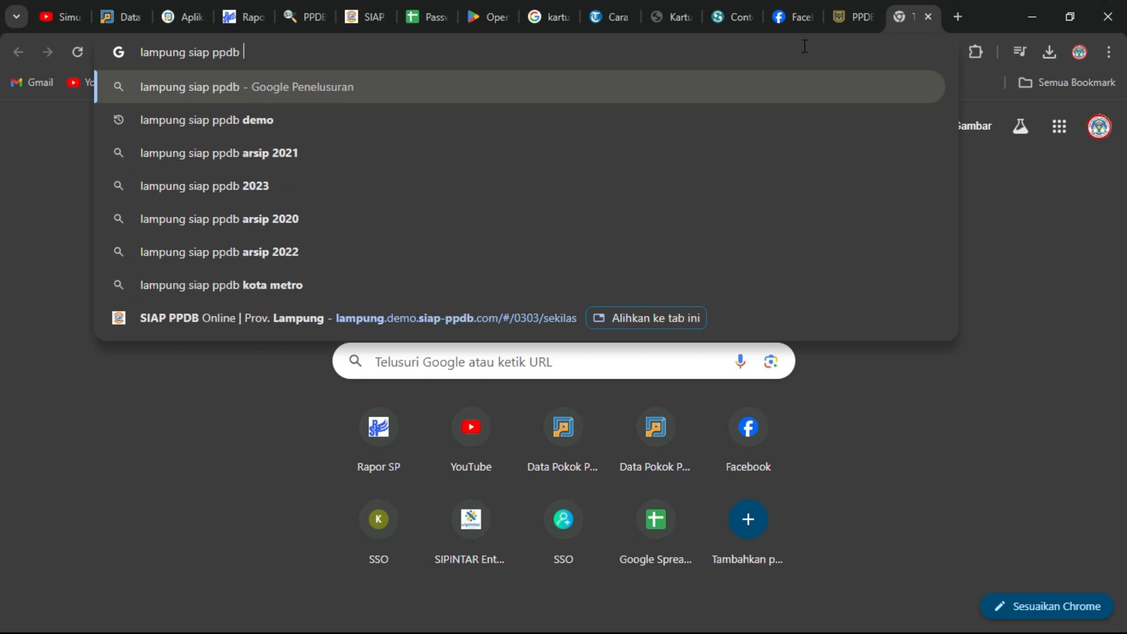
{"action": "left_click", "coordinate": [201, 93]}
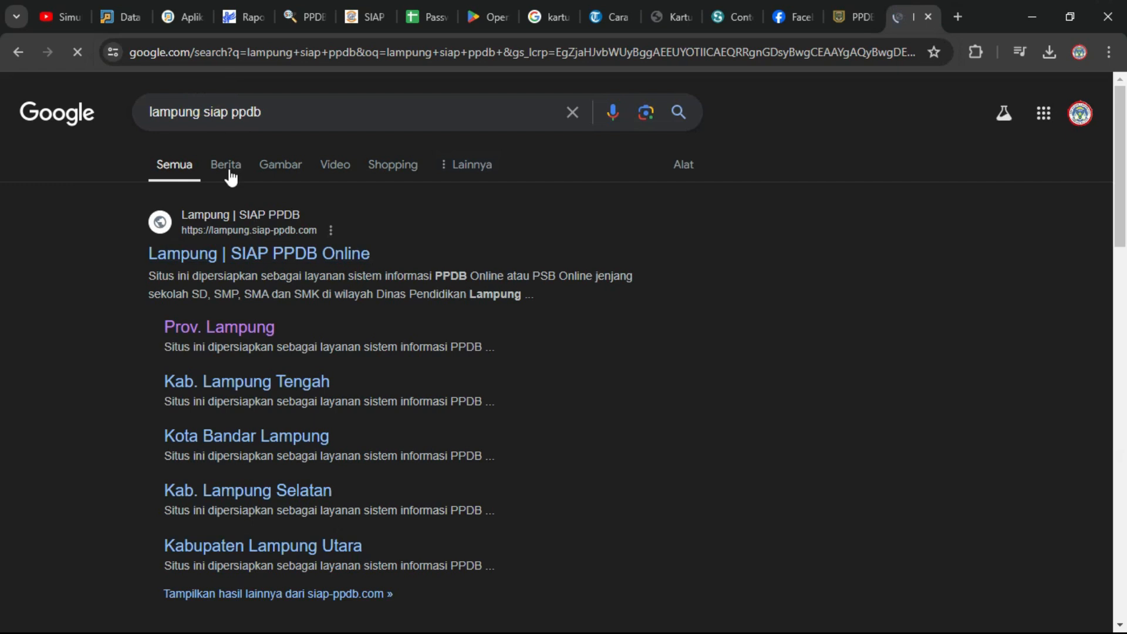
- Open the "Lampung | SIAP PPDB Online" search result and look over its welcome page
{"action": "left_click", "coordinate": [233, 250]}
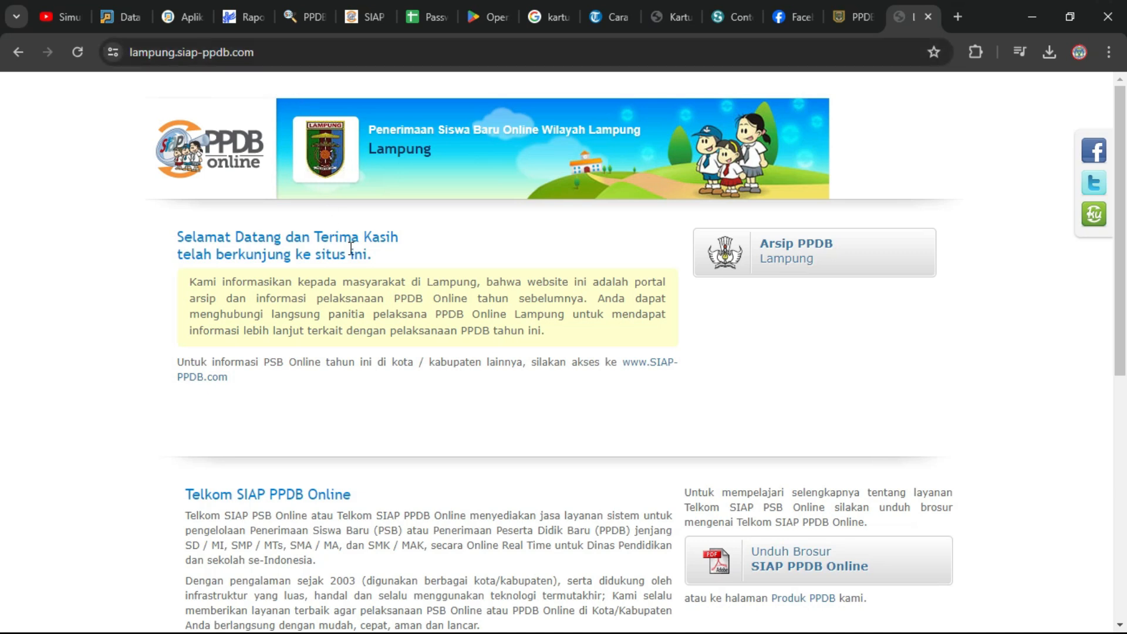
{"action": "scroll", "coordinate": [370, 326], "scroll_direction": "down", "scroll_amount": 3}
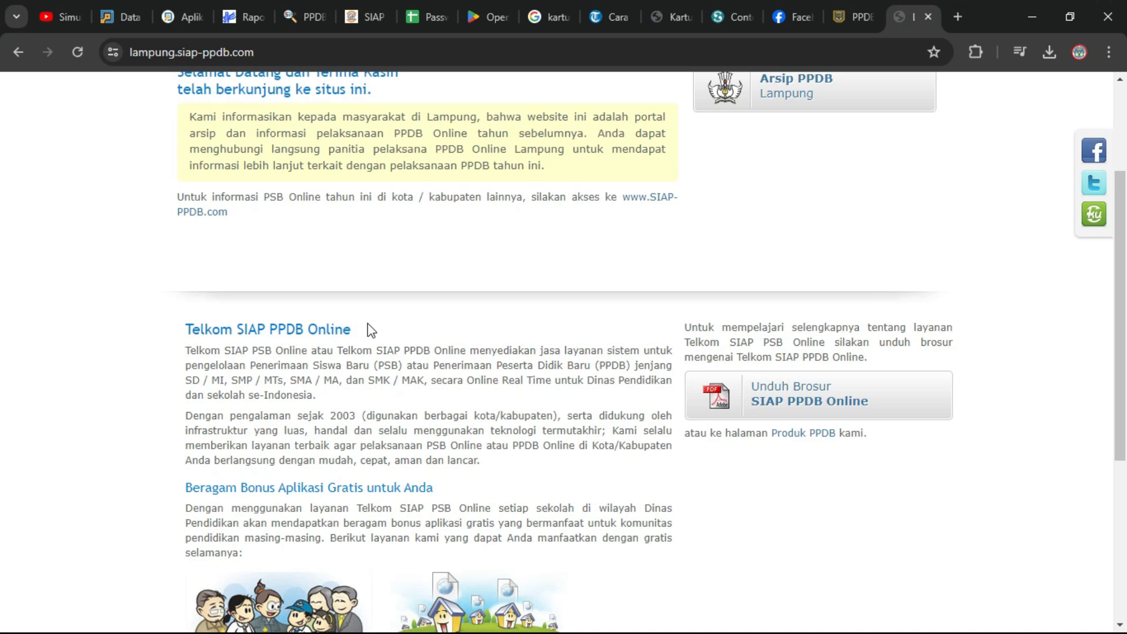
{"action": "scroll", "coordinate": [371, 329], "scroll_direction": "up", "scroll_amount": 3}
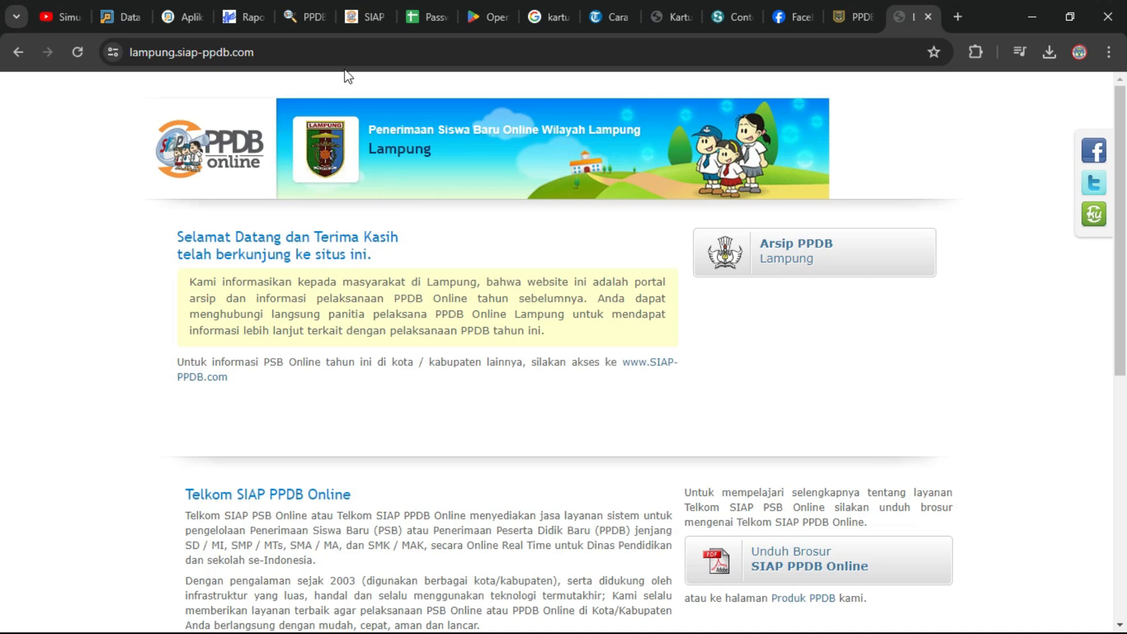
- Return to the open SIAP PPDB demo registration page and go to the Prov. Lampung home page
{"action": "left_click", "coordinate": [353, 15]}
{"action": "scroll", "coordinate": [323, 229], "scroll_direction": "up", "scroll_amount": 5}
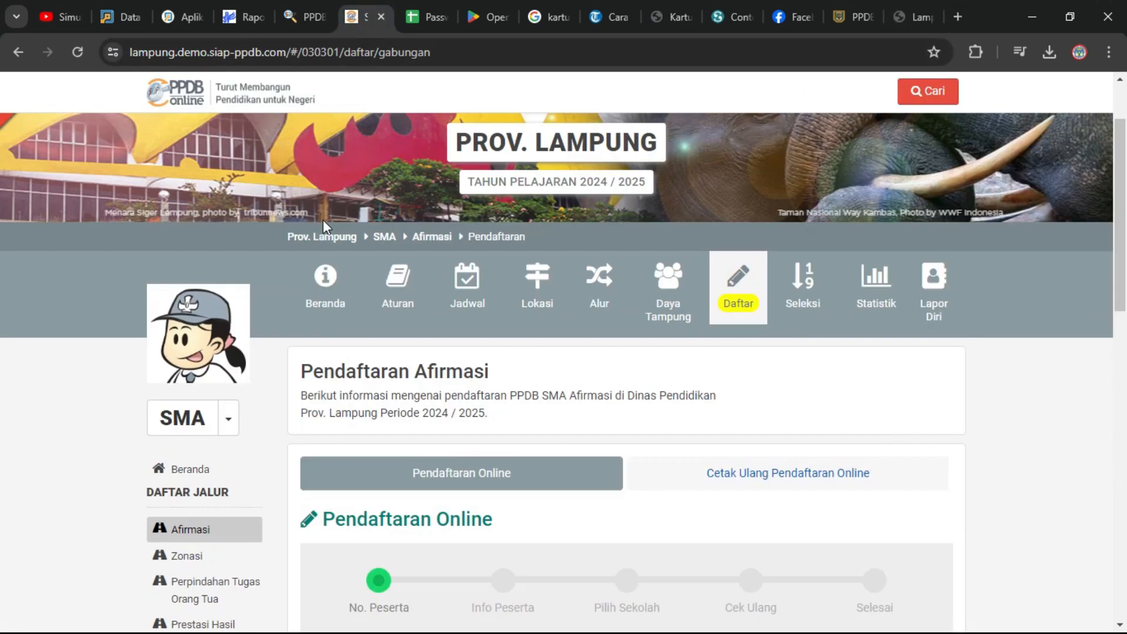
{"action": "left_click", "coordinate": [188, 429]}
{"action": "left_click", "coordinate": [192, 376]}
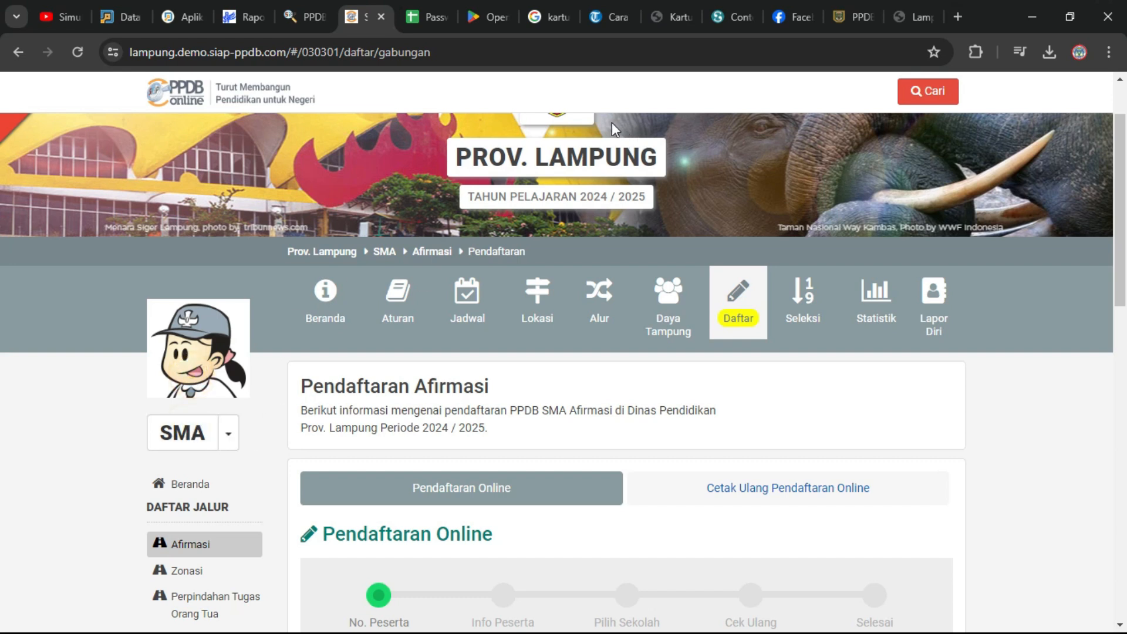
{"action": "scroll", "coordinate": [637, 138], "scroll_direction": "up", "scroll_amount": 2}
{"action": "left_click", "coordinate": [565, 184]}
- Review the registration paths for SMA and SMK, and open the SMA Afirmasi path
{"action": "scroll", "coordinate": [526, 230], "scroll_direction": "down", "scroll_amount": 3}
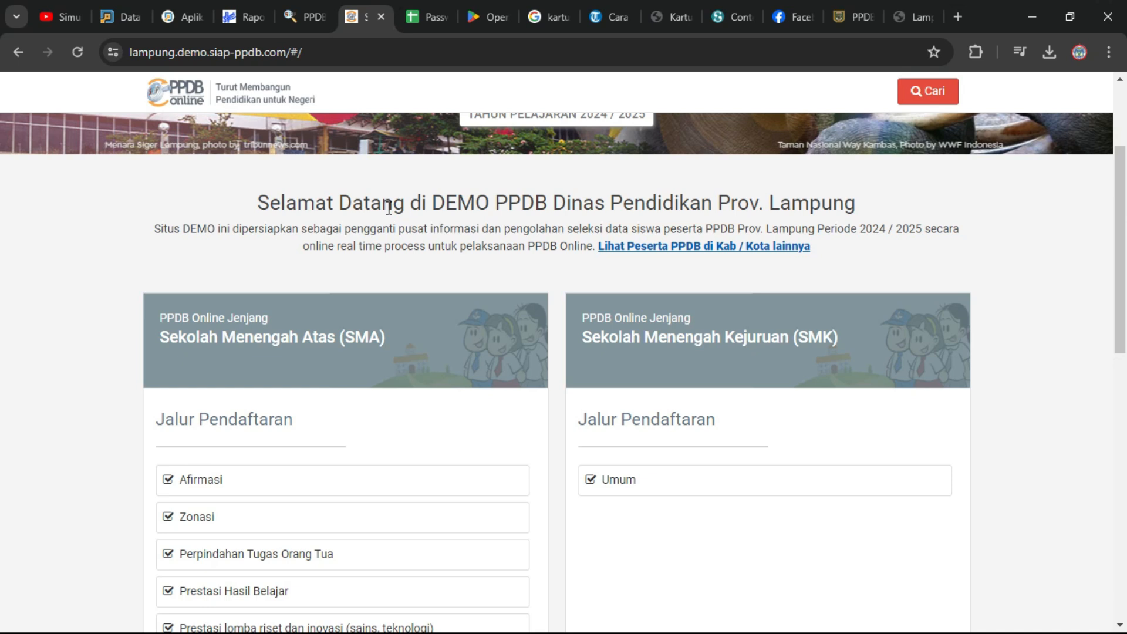
{"action": "scroll", "coordinate": [393, 200], "scroll_direction": "down", "scroll_amount": 2}
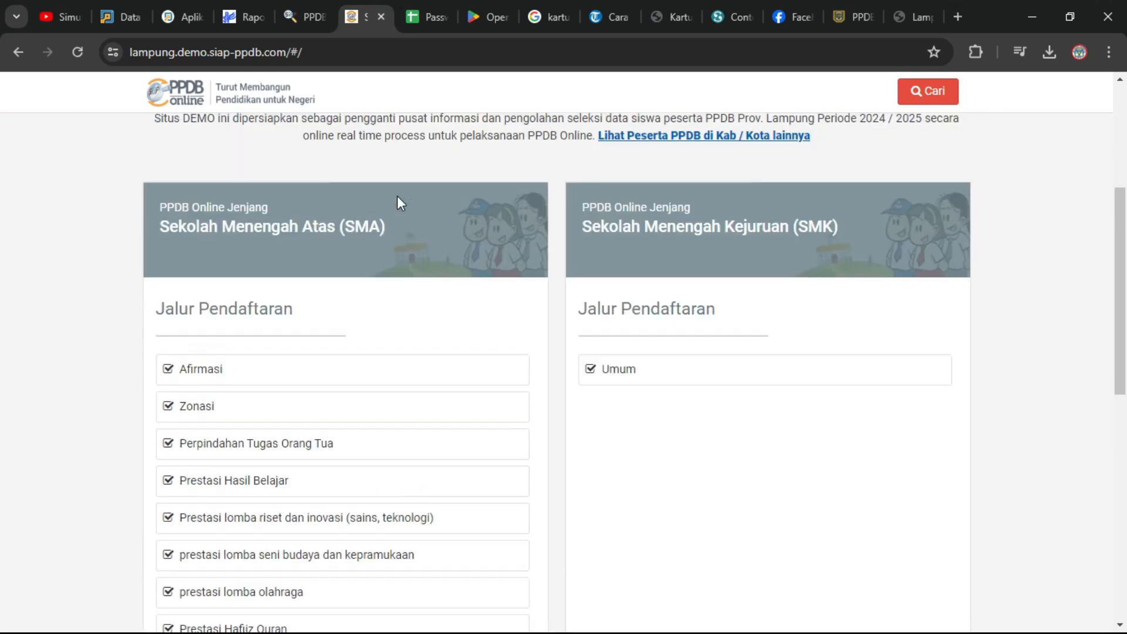
{"action": "scroll", "coordinate": [289, 330], "scroll_direction": "down", "scroll_amount": 2}
{"action": "scroll", "coordinate": [263, 281], "scroll_direction": "up", "scroll_amount": 1}
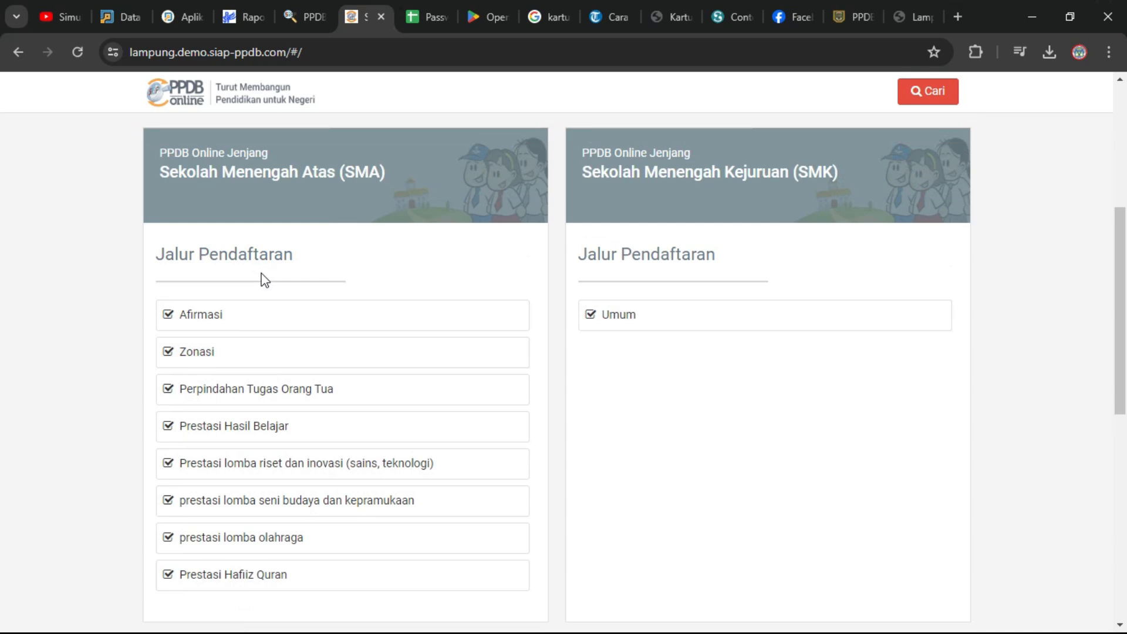
{"action": "scroll", "coordinate": [264, 279], "scroll_direction": "down", "scroll_amount": 1}
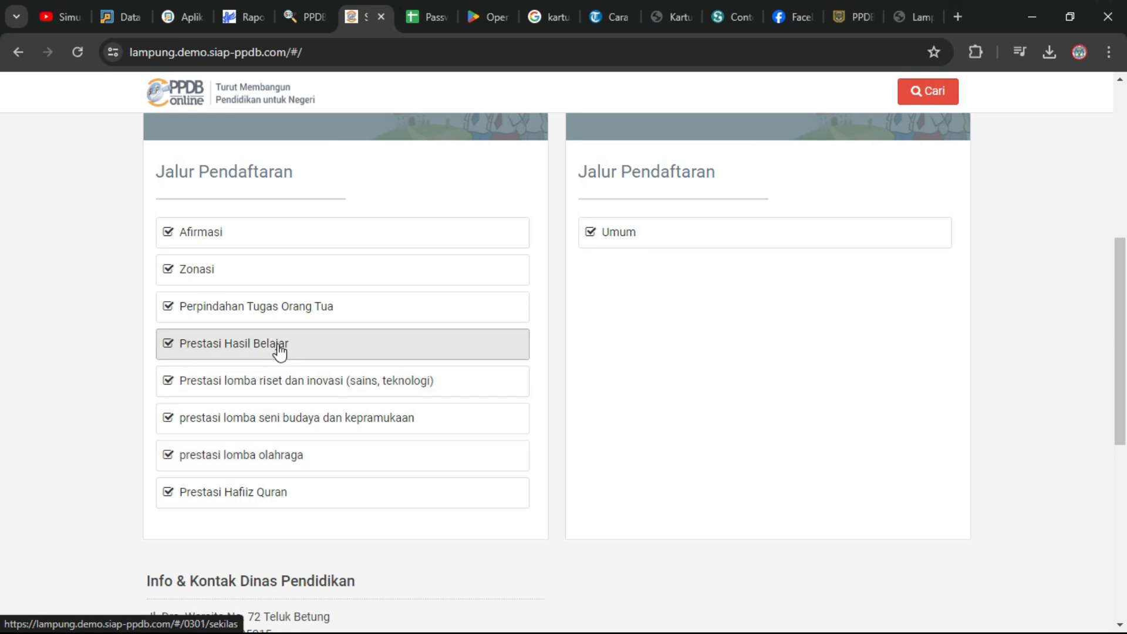
{"action": "scroll", "coordinate": [267, 317], "scroll_direction": "up", "scroll_amount": 1}
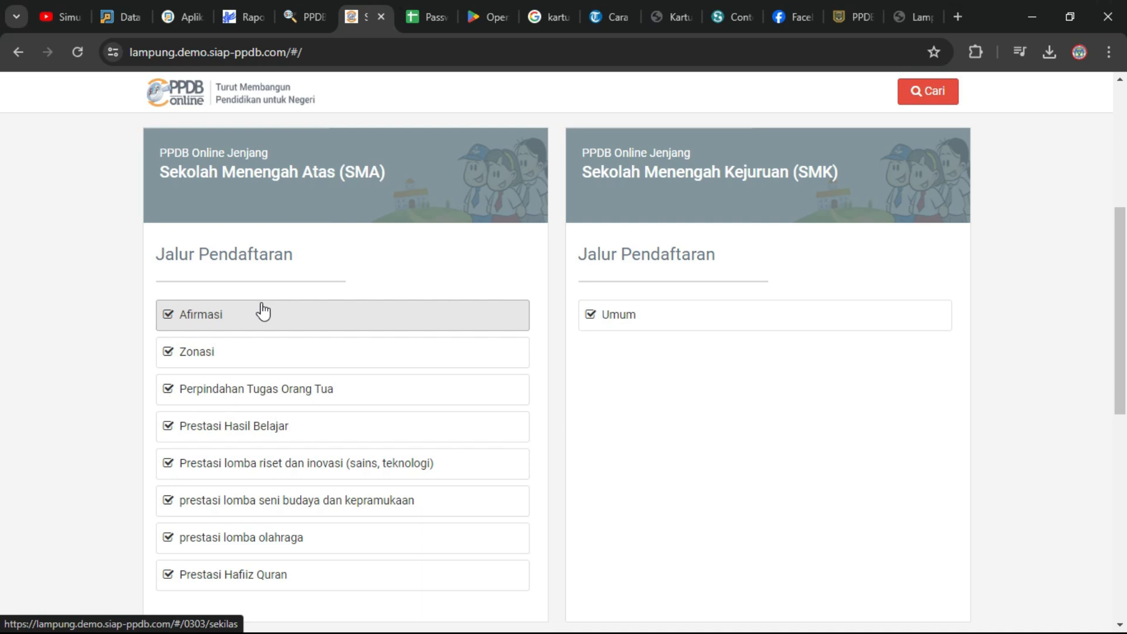
{"action": "left_click", "coordinate": [230, 322]}
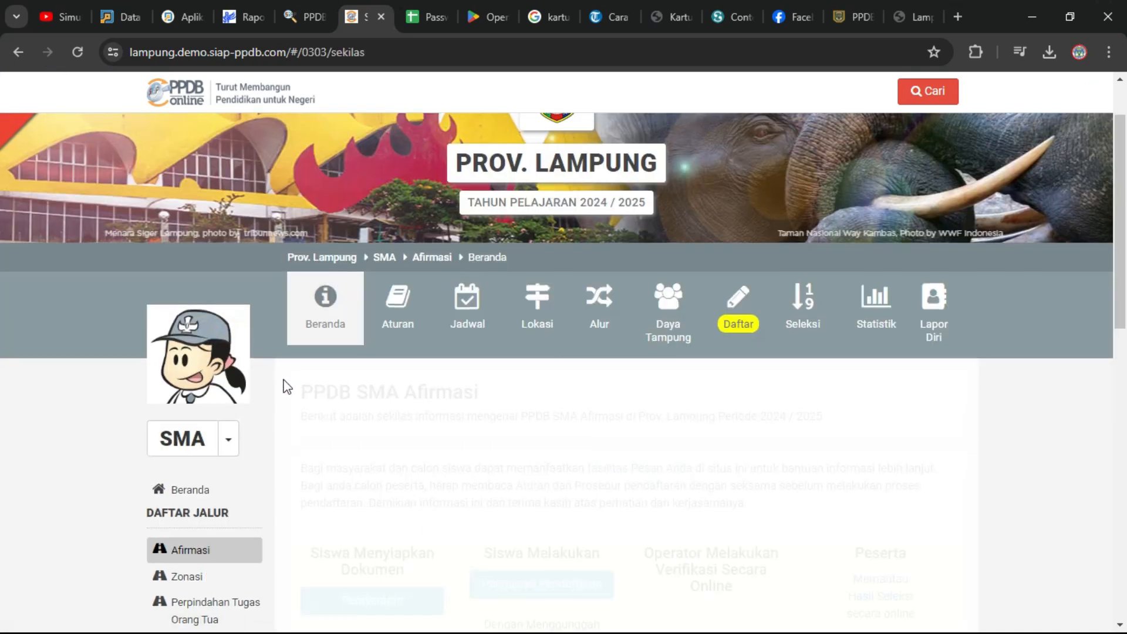
- Open the Persyaratan page of the Afirmasi path and look over its rules and procedures sections
{"action": "scroll", "coordinate": [281, 386], "scroll_direction": "down", "scroll_amount": 2}
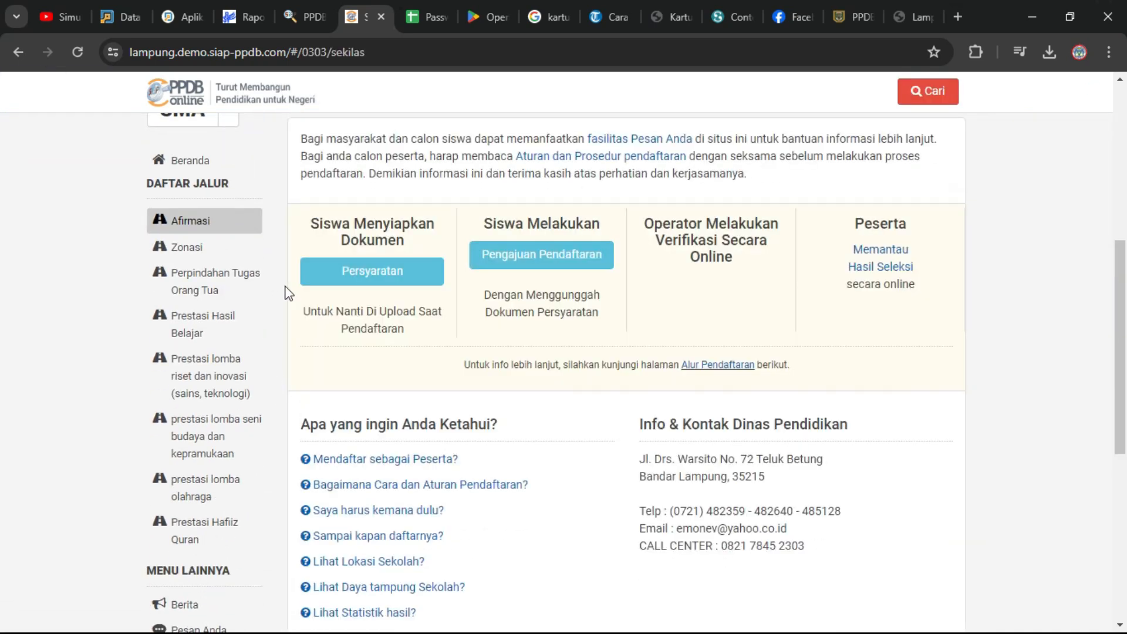
{"action": "left_click", "coordinate": [395, 270]}
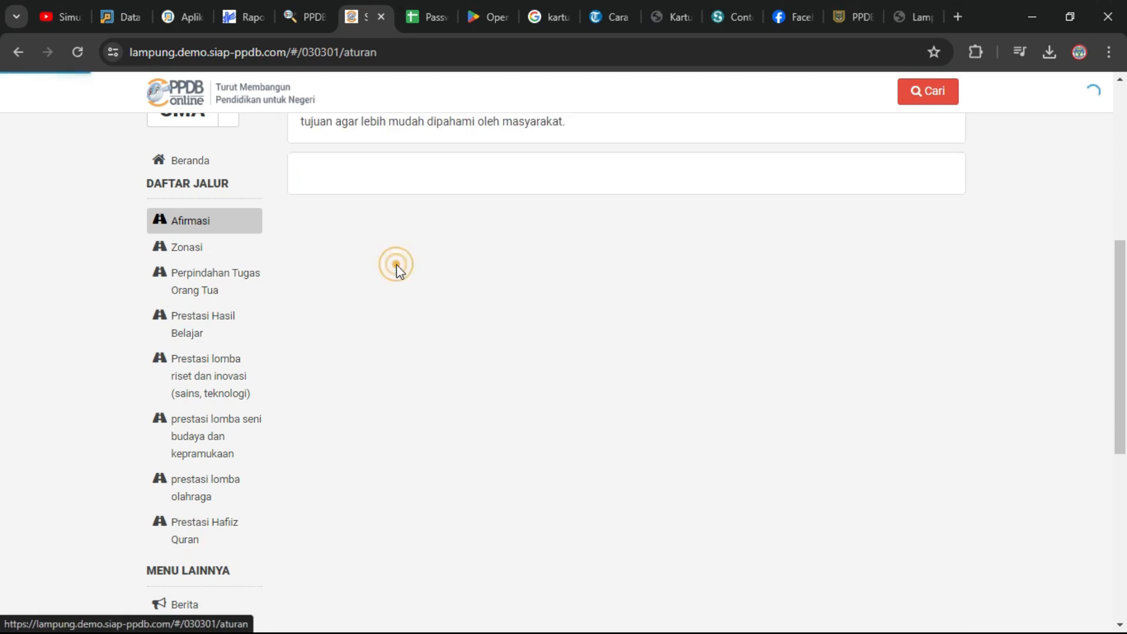
{"action": "scroll", "coordinate": [461, 235], "scroll_direction": "up", "scroll_amount": 1}
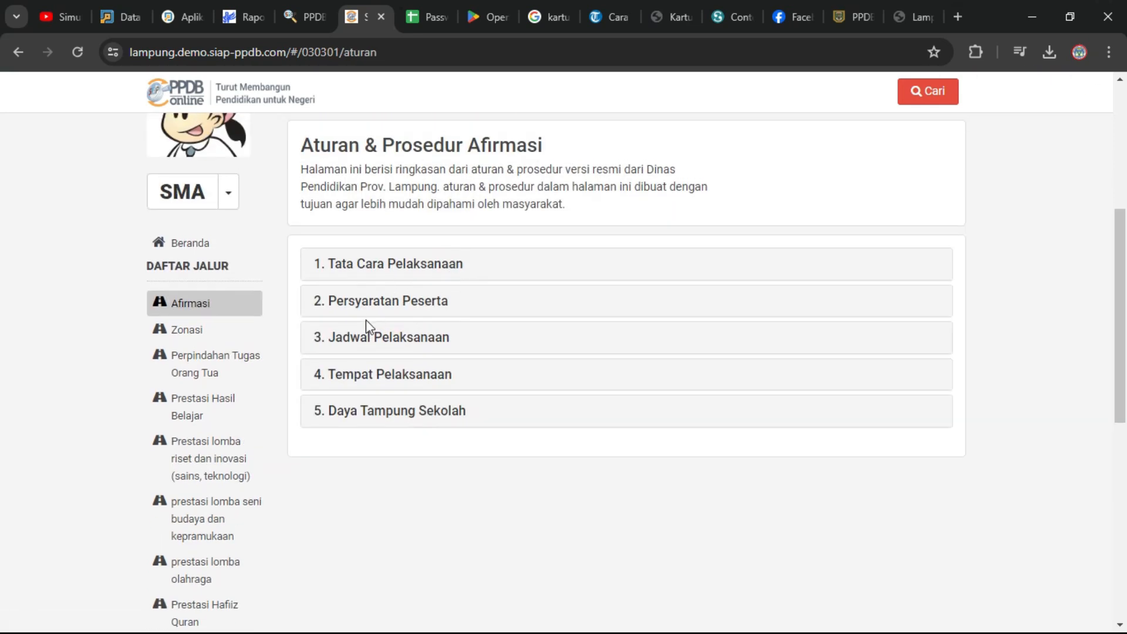
{"action": "scroll", "coordinate": [394, 286], "scroll_direction": "up", "scroll_amount": 1}
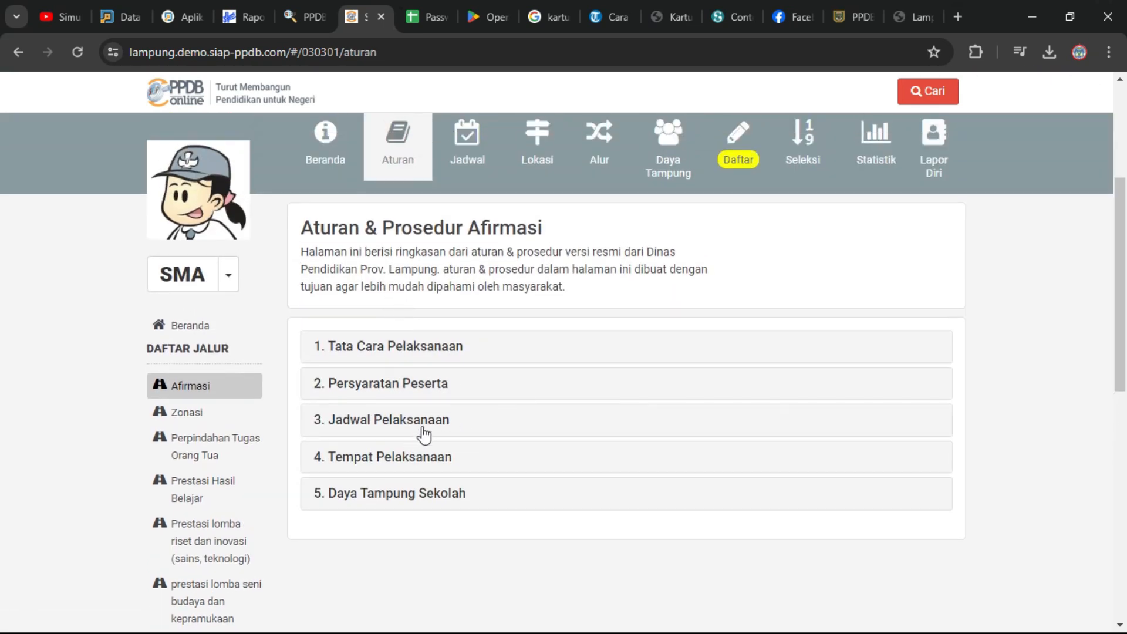
{"action": "scroll", "coordinate": [868, 209], "scroll_direction": "up", "scroll_amount": 1}
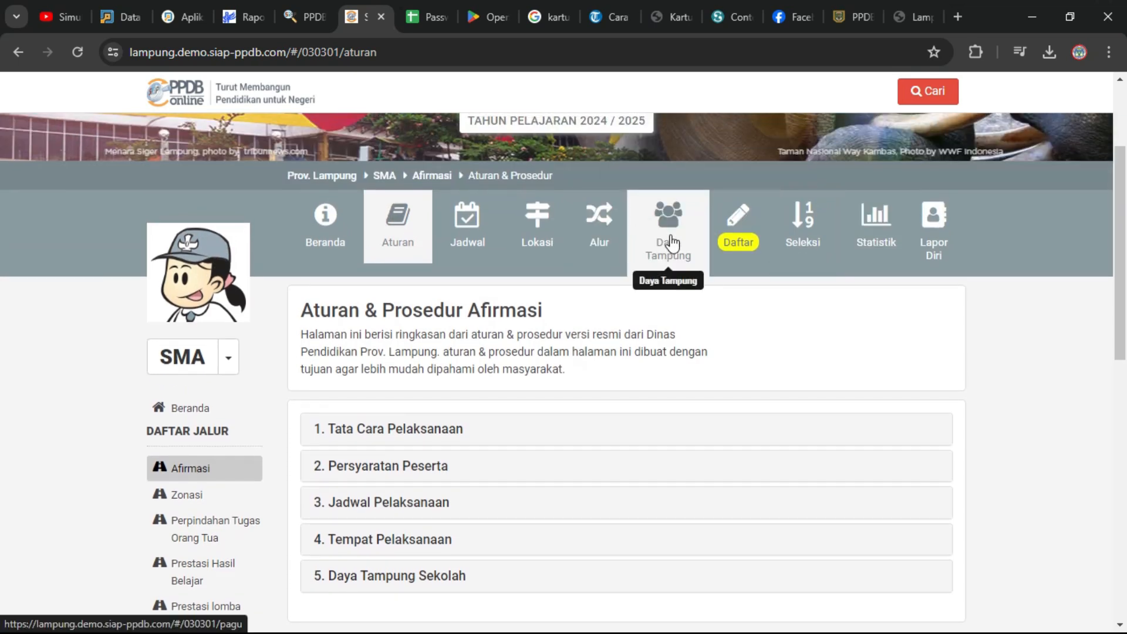
- Open the Afirmasi Daya Tampung list, filter it to Kab. Lampung Selatan, and examine the school quotas around SMAN 1 Sidomulyo
{"action": "left_click", "coordinate": [669, 241]}
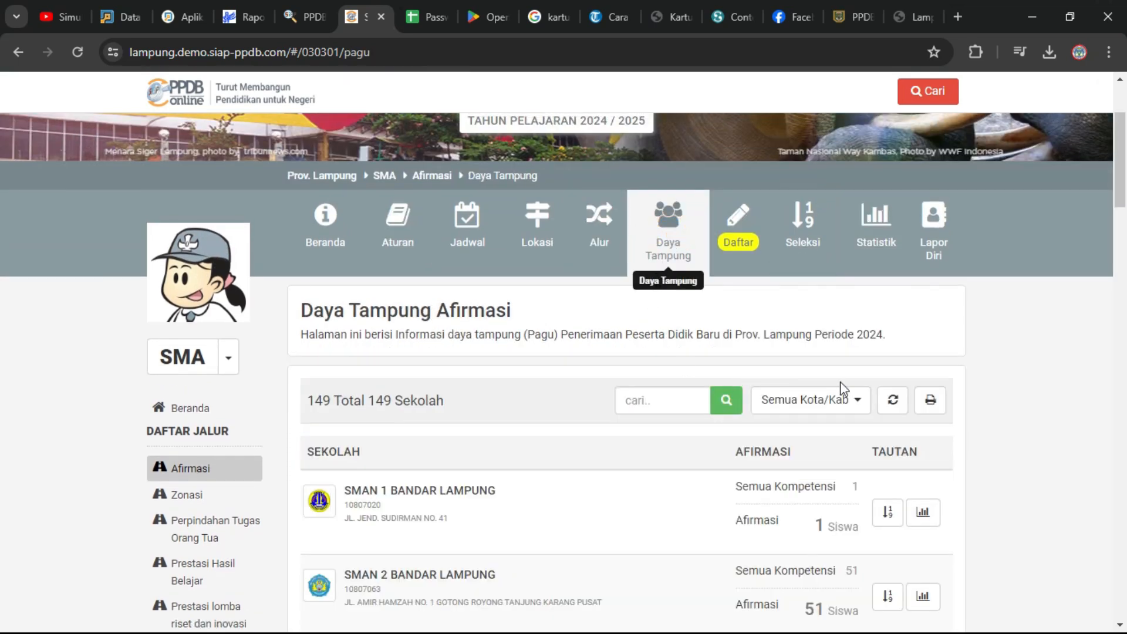
{"action": "left_click", "coordinate": [841, 403]}
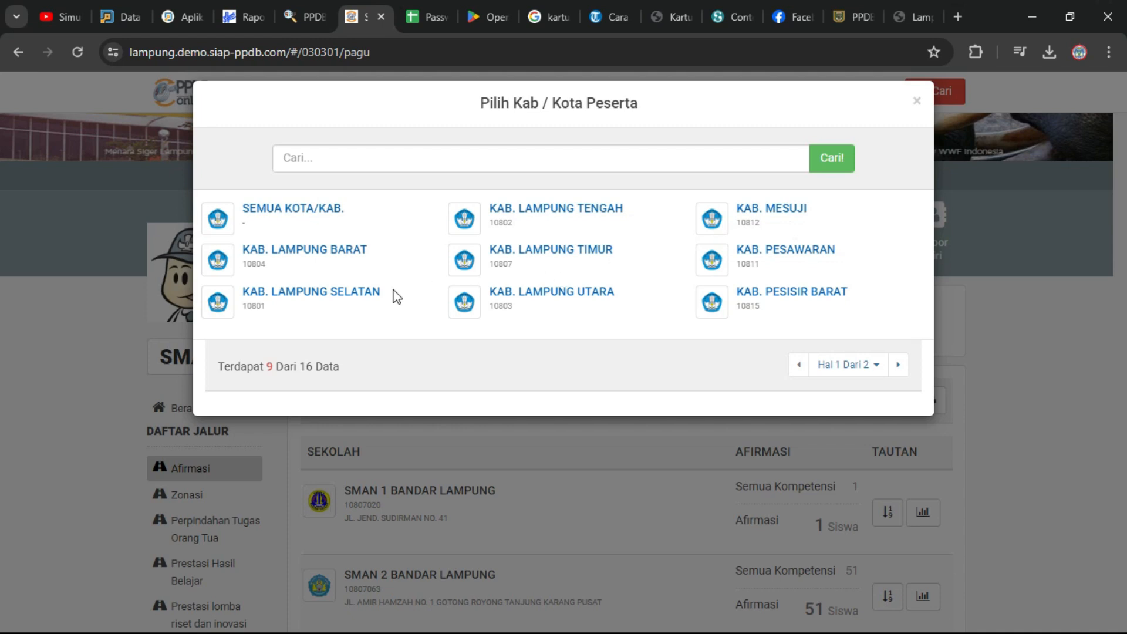
{"action": "left_click", "coordinate": [375, 291]}
{"action": "scroll", "coordinate": [573, 345], "scroll_direction": "down", "scroll_amount": 9}
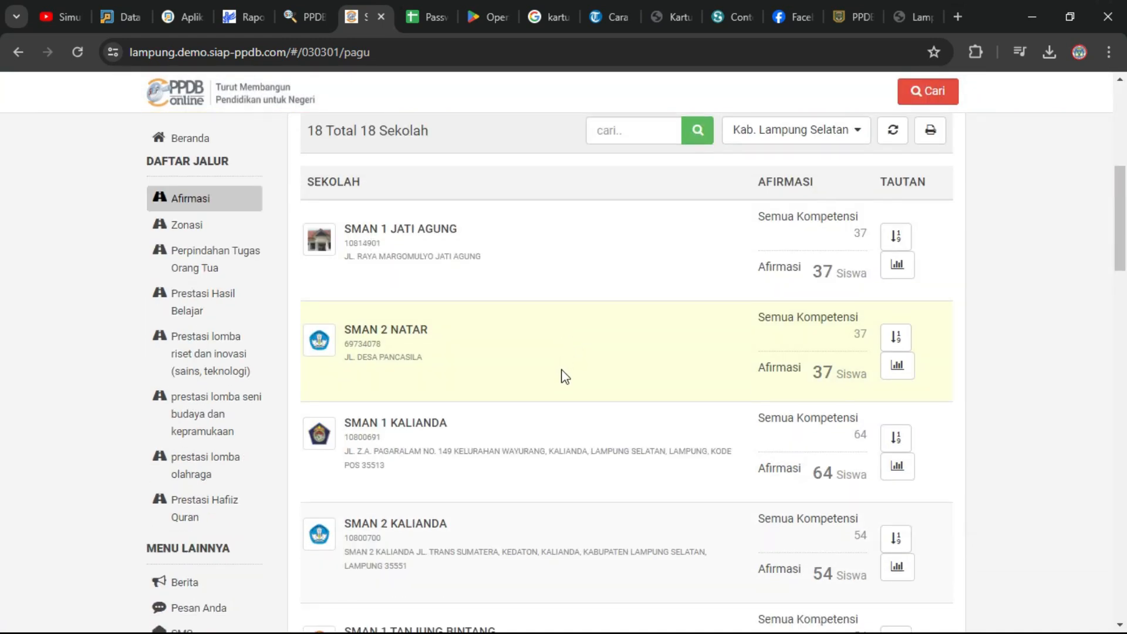
{"action": "scroll", "coordinate": [562, 384], "scroll_direction": "down", "scroll_amount": 4}
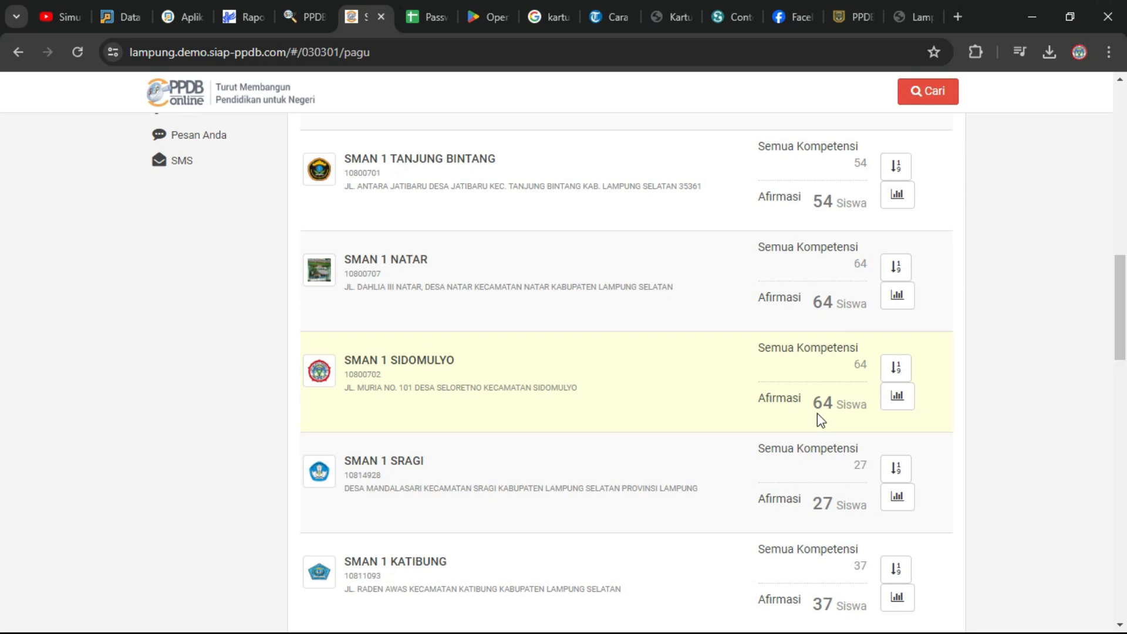
{"action": "scroll", "coordinate": [817, 413], "scroll_direction": "up", "scroll_amount": 1}
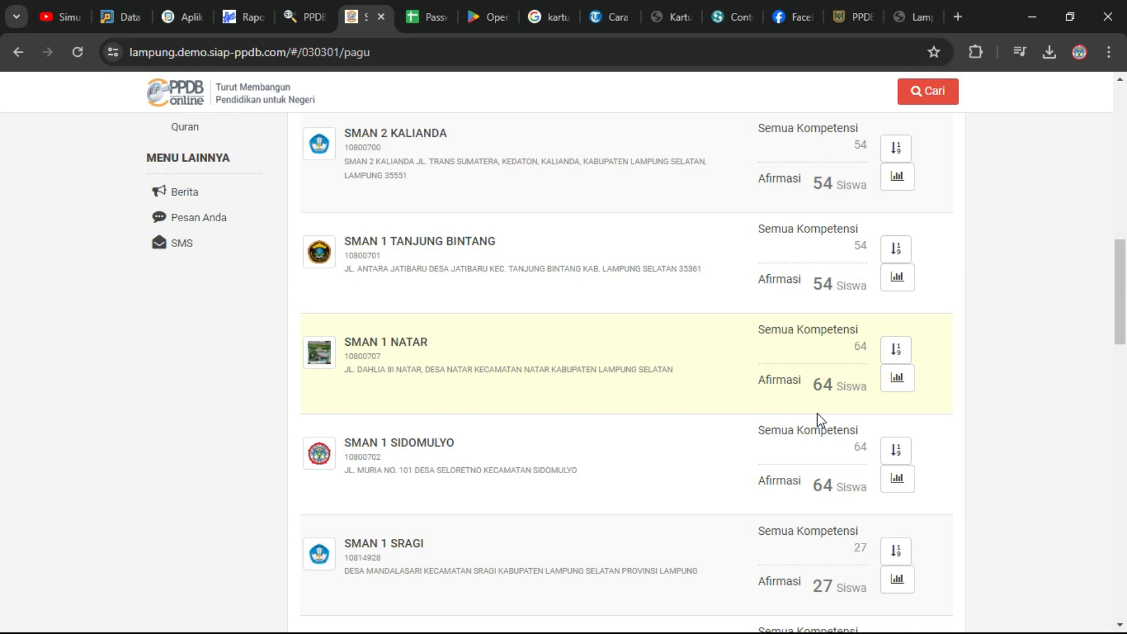
- Return from the Daya Tampung list to the SMA Afirmasi overview page
{"action": "scroll", "coordinate": [814, 414], "scroll_direction": "up", "scroll_amount": 3}
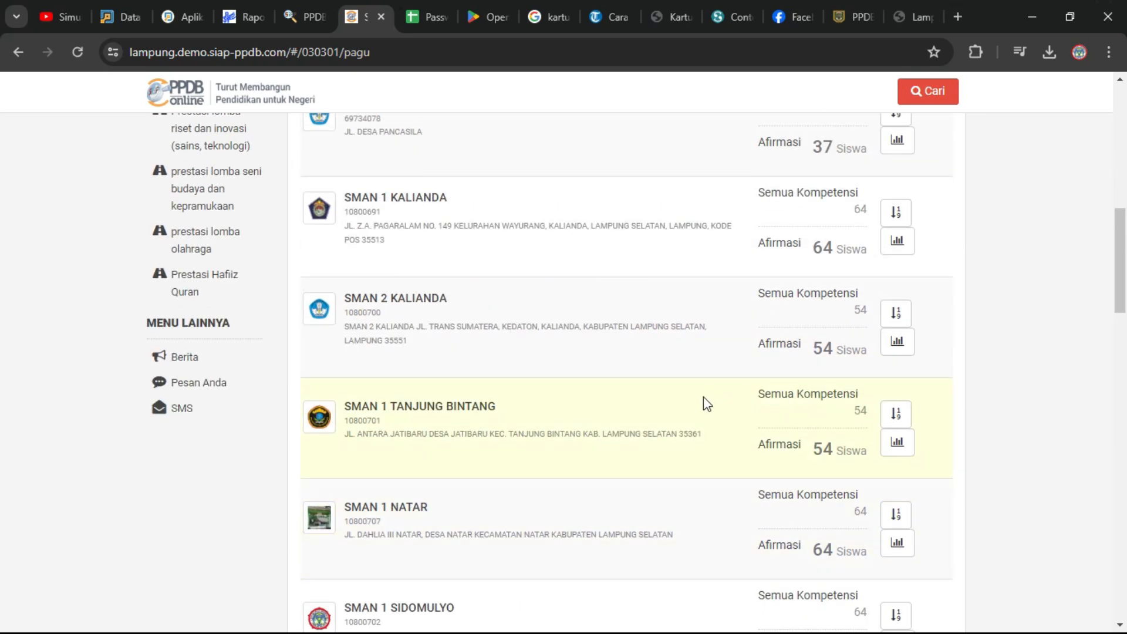
{"action": "scroll", "coordinate": [681, 346], "scroll_direction": "up", "scroll_amount": 4}
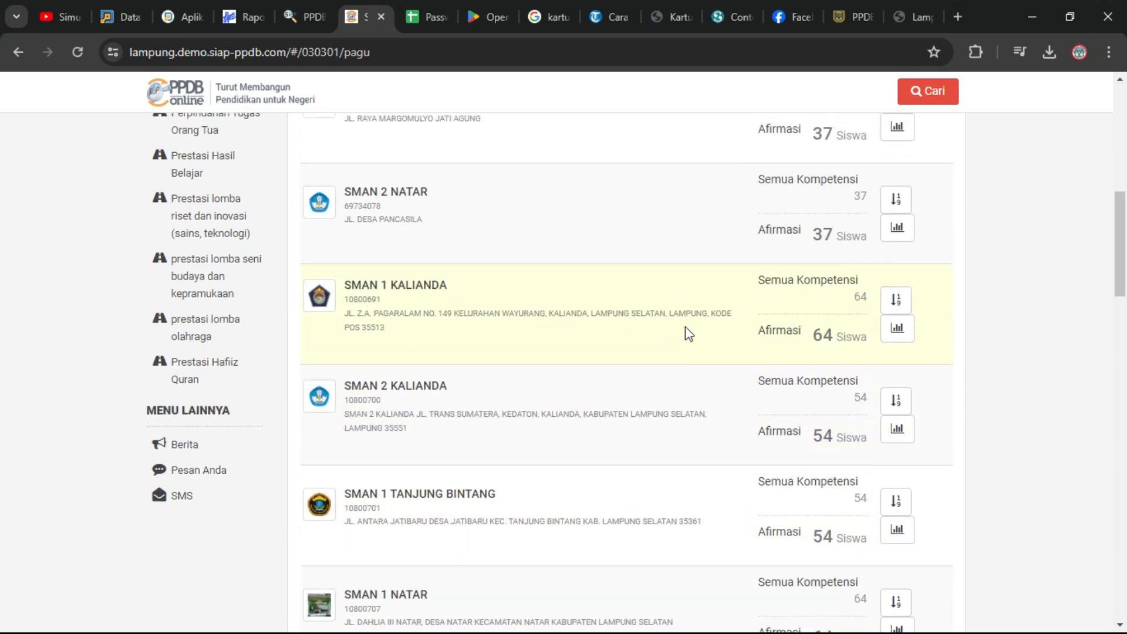
{"action": "scroll", "coordinate": [688, 333], "scroll_direction": "up", "scroll_amount": 1}
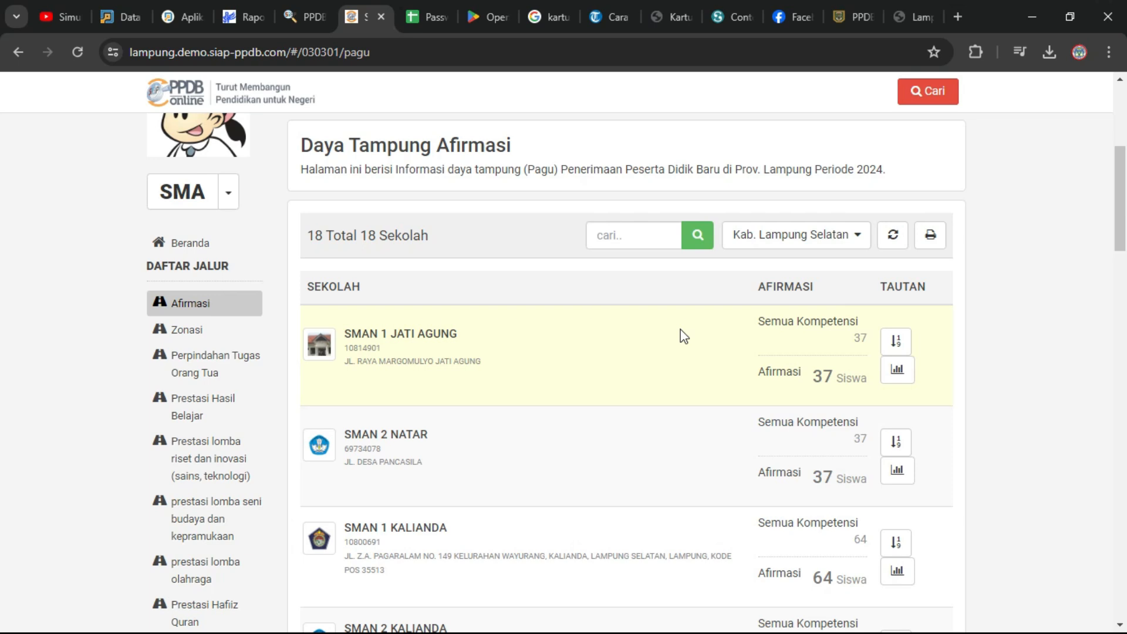
{"action": "scroll", "coordinate": [628, 344], "scroll_direction": "down", "scroll_amount": 1}
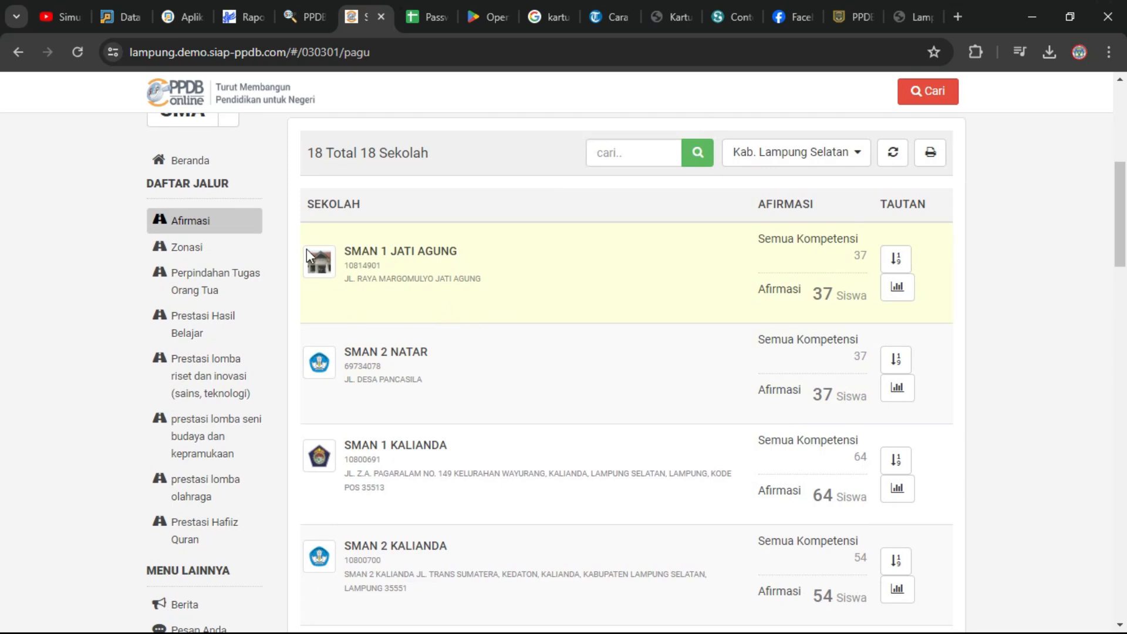
{"action": "left_click", "coordinate": [221, 230]}
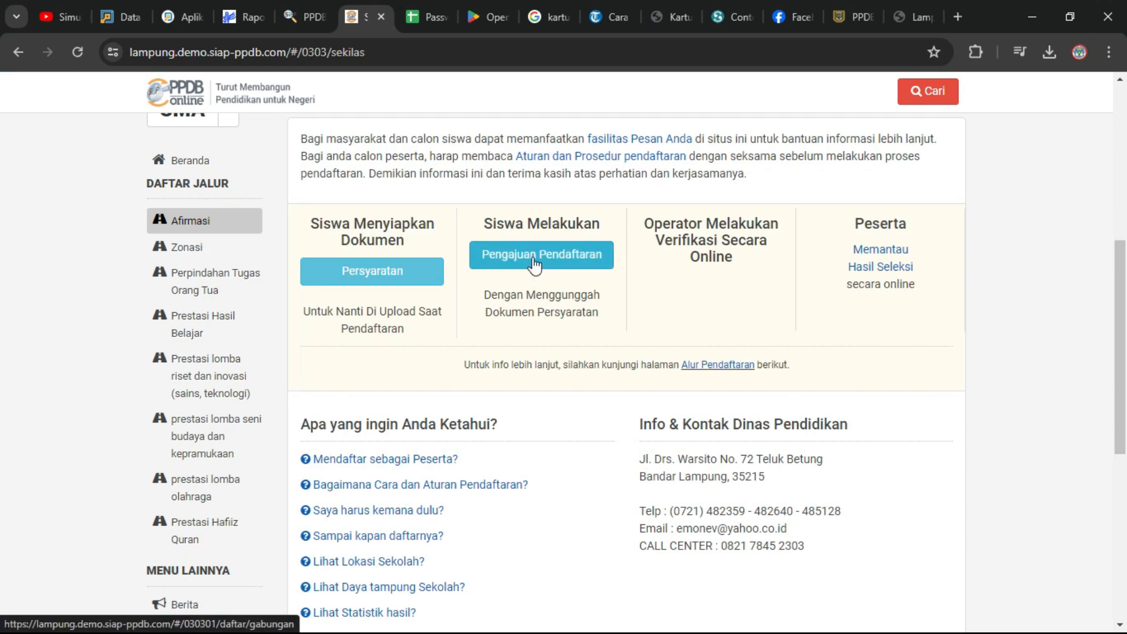
{"action": "left_click", "coordinate": [218, 229]}
{"action": "scroll", "coordinate": [523, 329], "scroll_direction": "up", "scroll_amount": 2}
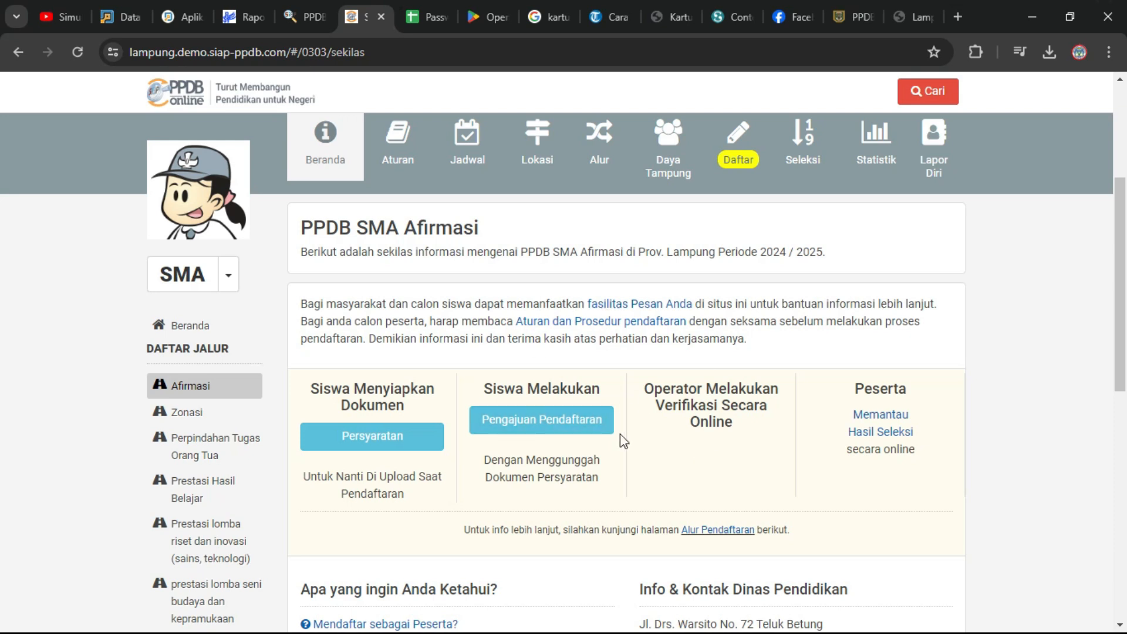
- Open the Pengajuan Pendaftaran form of the Afirmasi path at its participant number fields
{"action": "scroll", "coordinate": [560, 437], "scroll_direction": "down", "scroll_amount": 1}
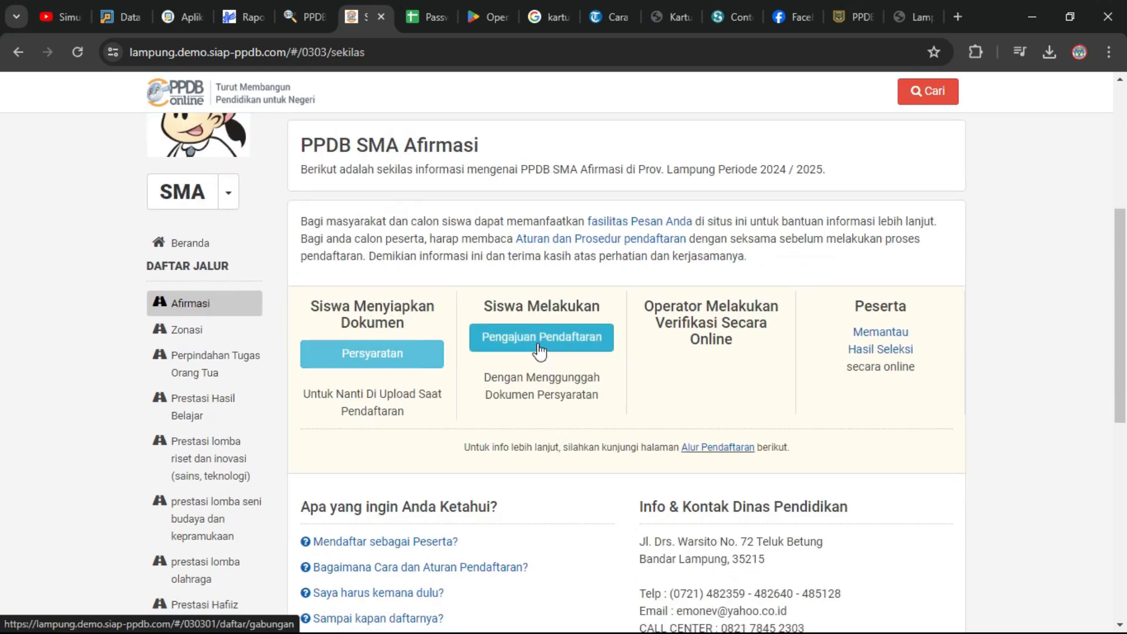
{"action": "left_click", "coordinate": [538, 346]}
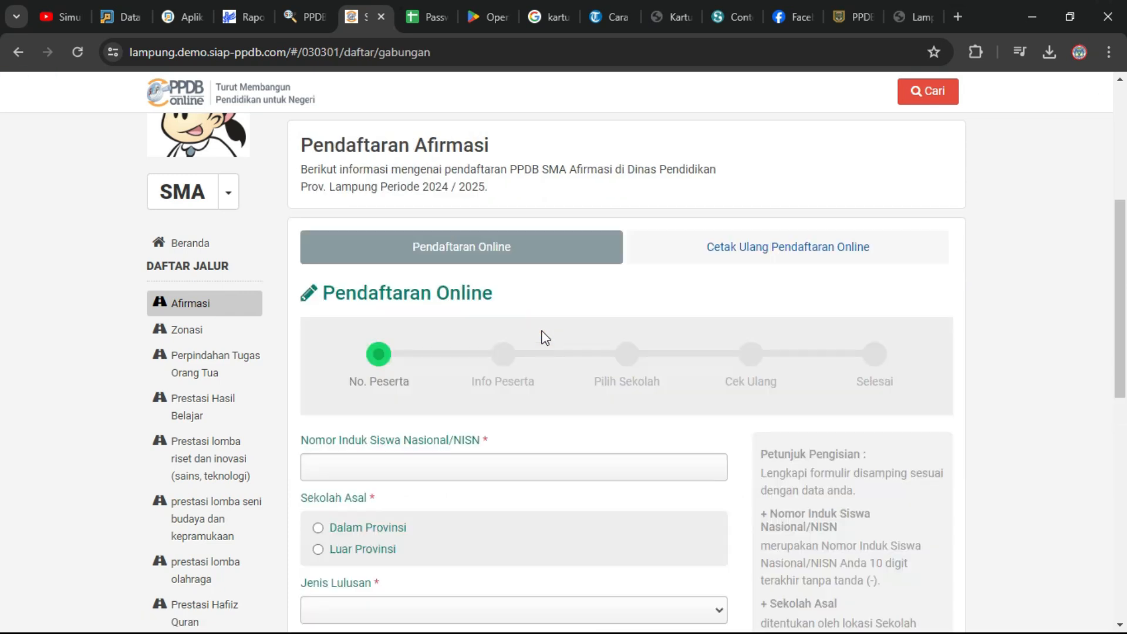
{"action": "scroll", "coordinate": [540, 338], "scroll_direction": "down", "scroll_amount": 4}
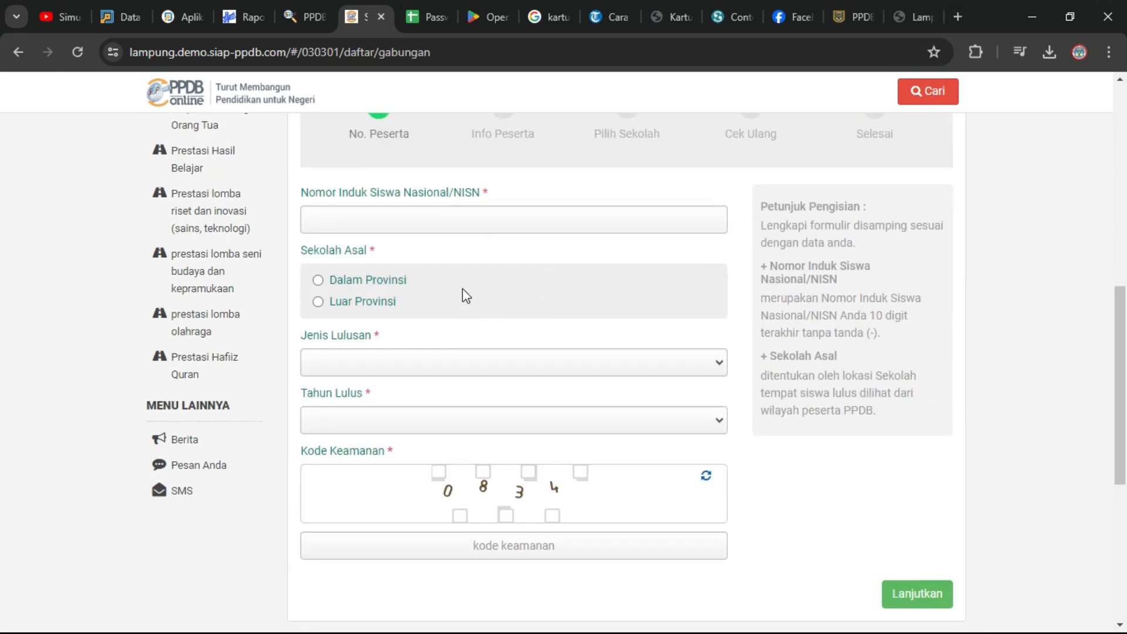
- Switch to the untitled Notepad note holding the student's NISN and paste that number into the form's Nomor Induk Siswa Nasional/NISN field
{"action": "left_click", "coordinate": [410, 221]}
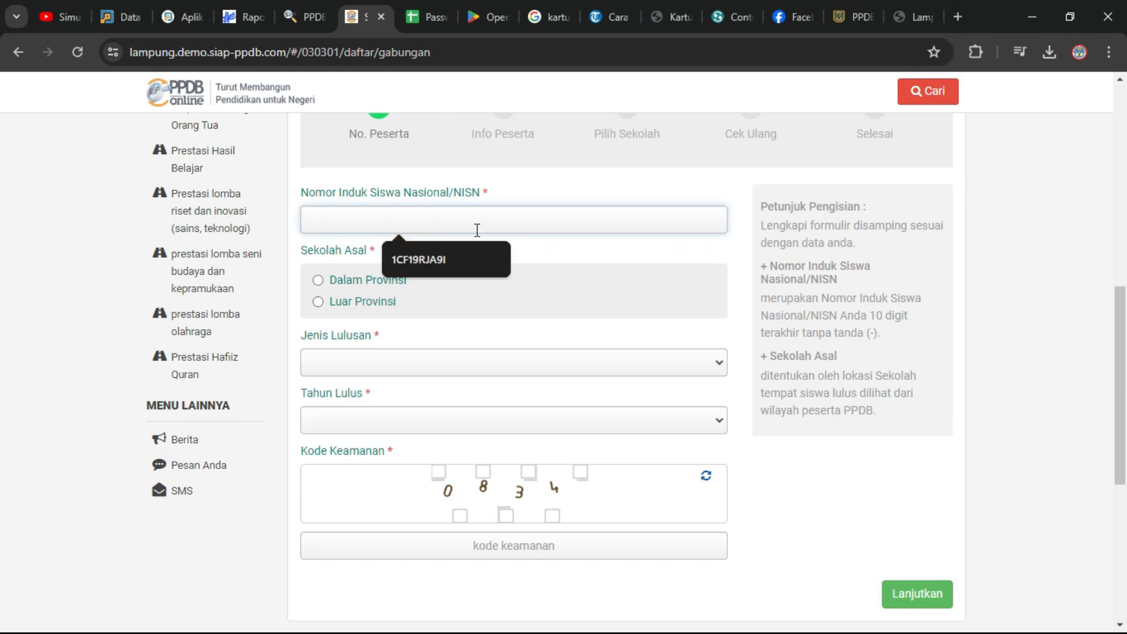
{"action": "left_click", "coordinate": [624, 204]}
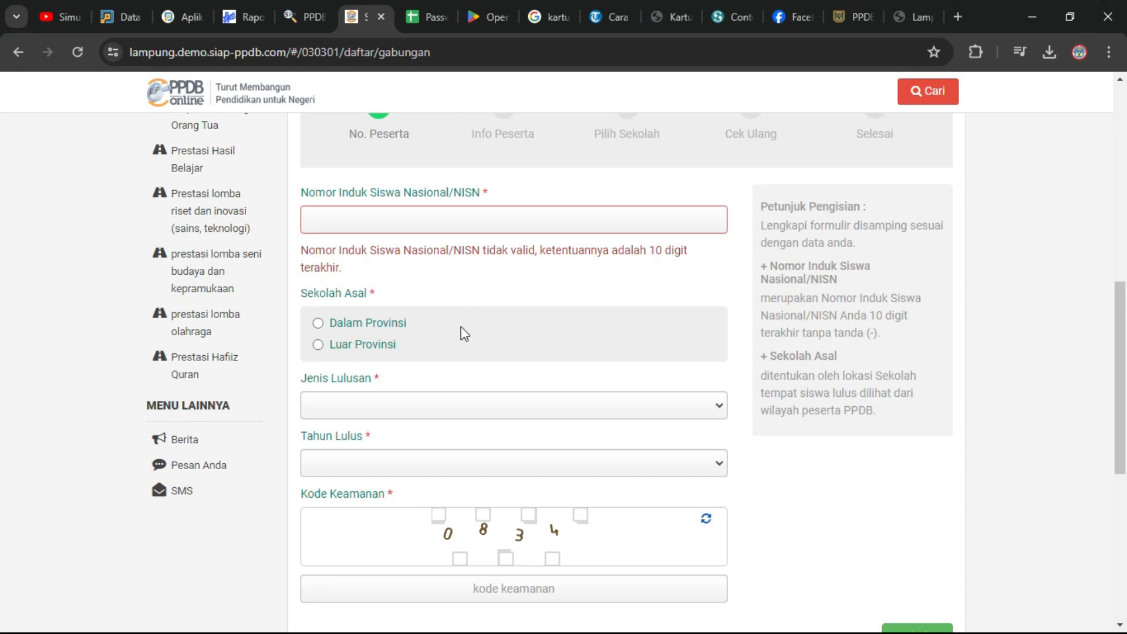
{"action": "key", "text": "super"}
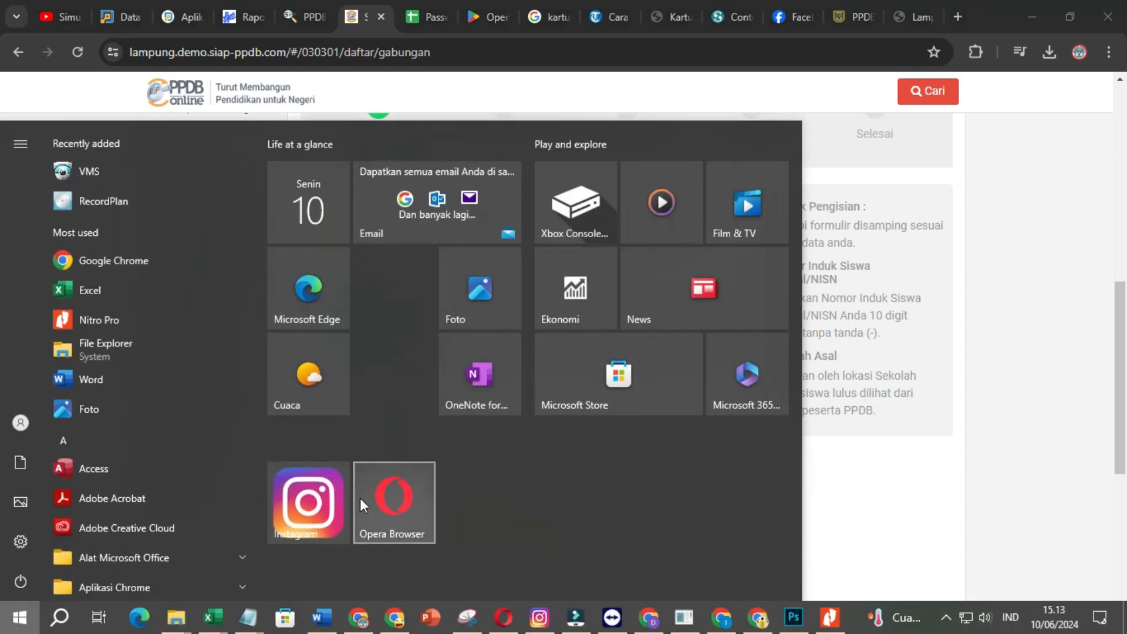
{"action": "left_click", "coordinate": [247, 617]}
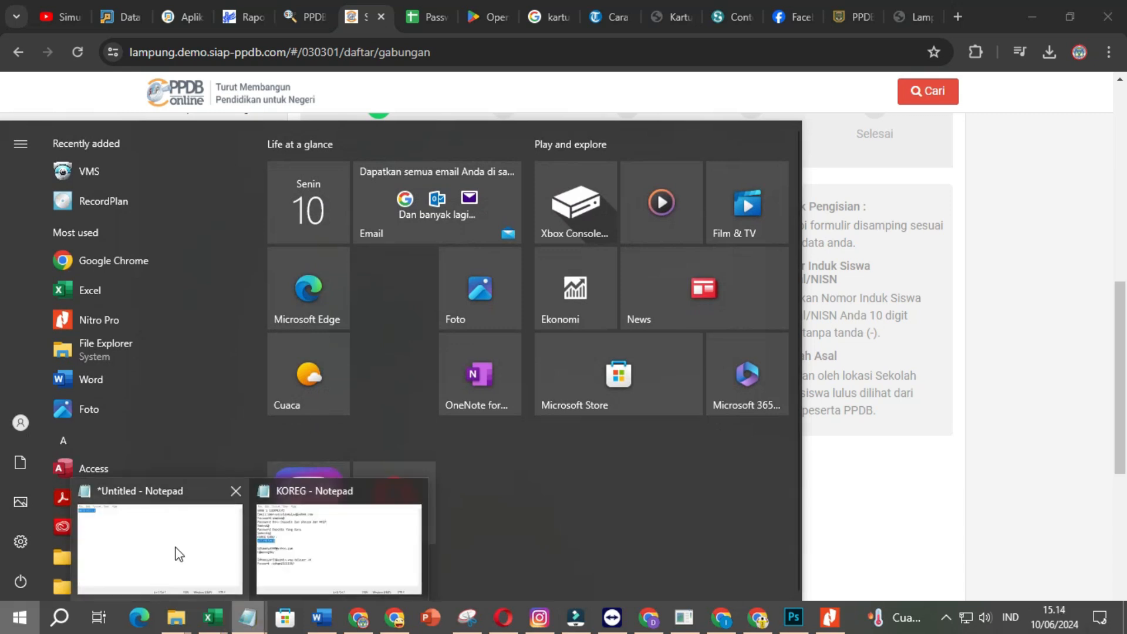
{"action": "left_click", "coordinate": [171, 546]}
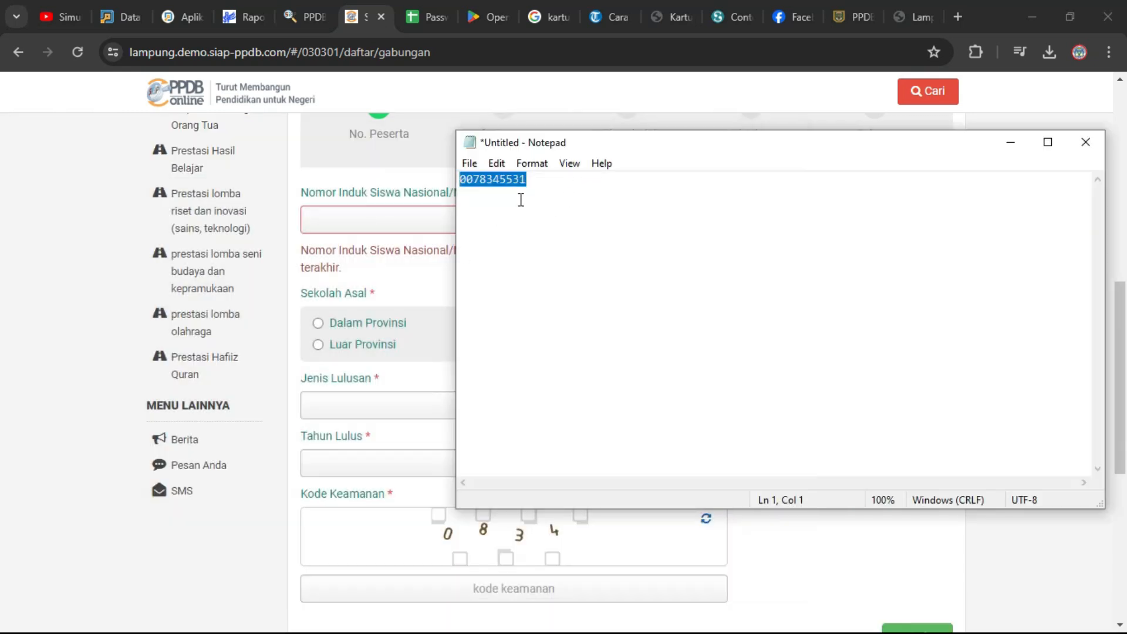
{"action": "left_click", "coordinate": [349, 221]}
{"action": "key", "text": "ctrl+v"}
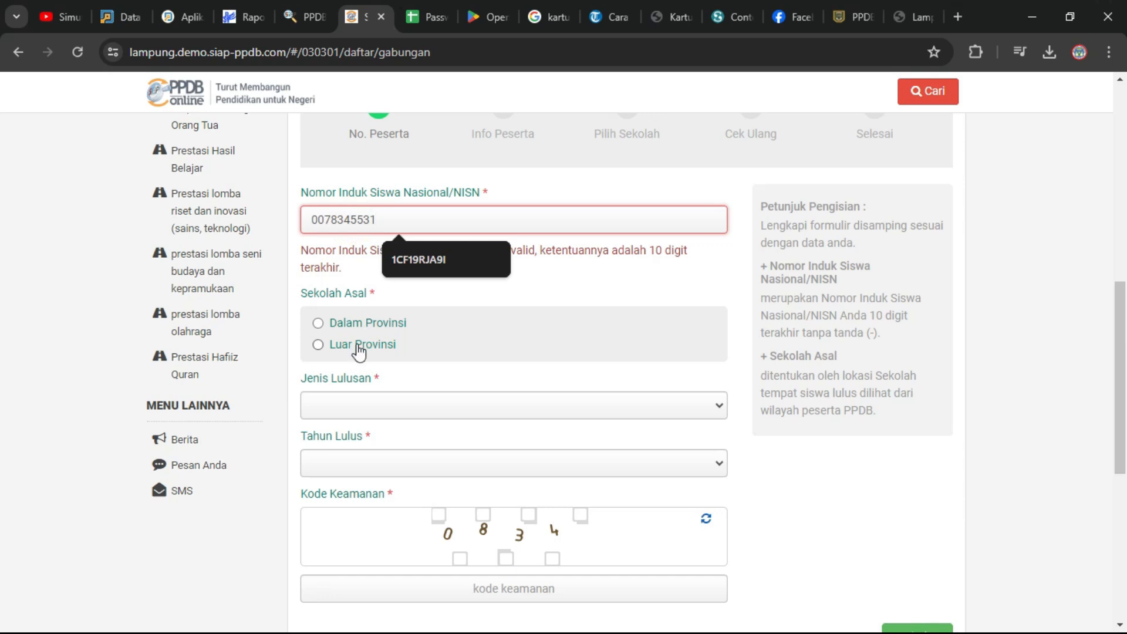
{"action": "left_click", "coordinate": [448, 299]}
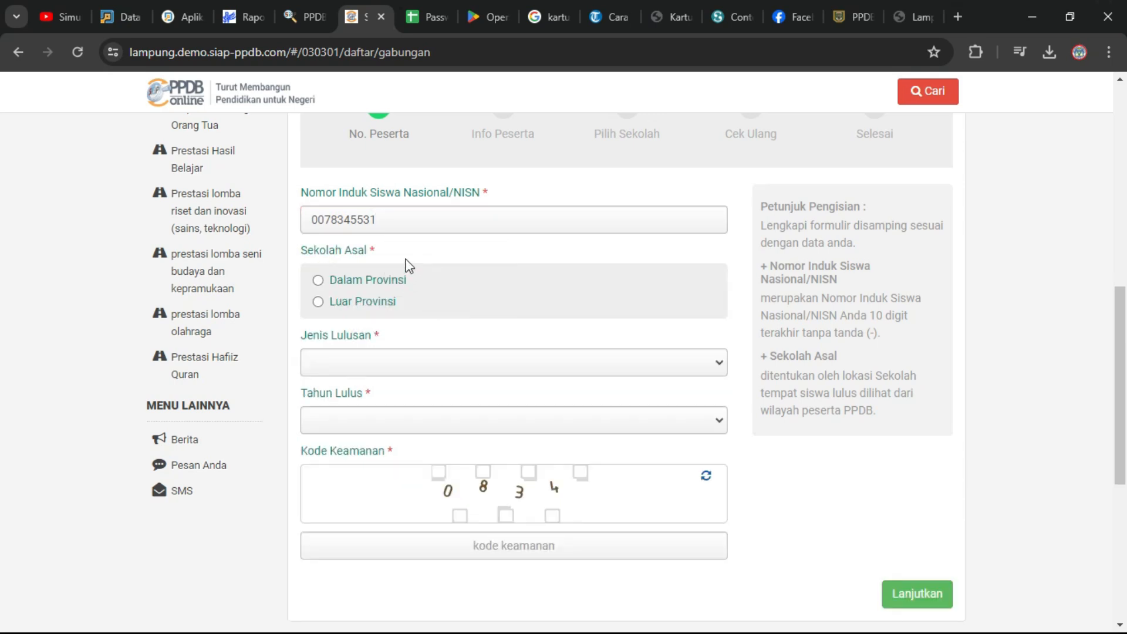
- Set Sekolah Asal to Dalam Provinsi and Jenis Lulusan to Reguler
{"action": "left_click", "coordinate": [378, 284]}
{"action": "left_click", "coordinate": [396, 365]}
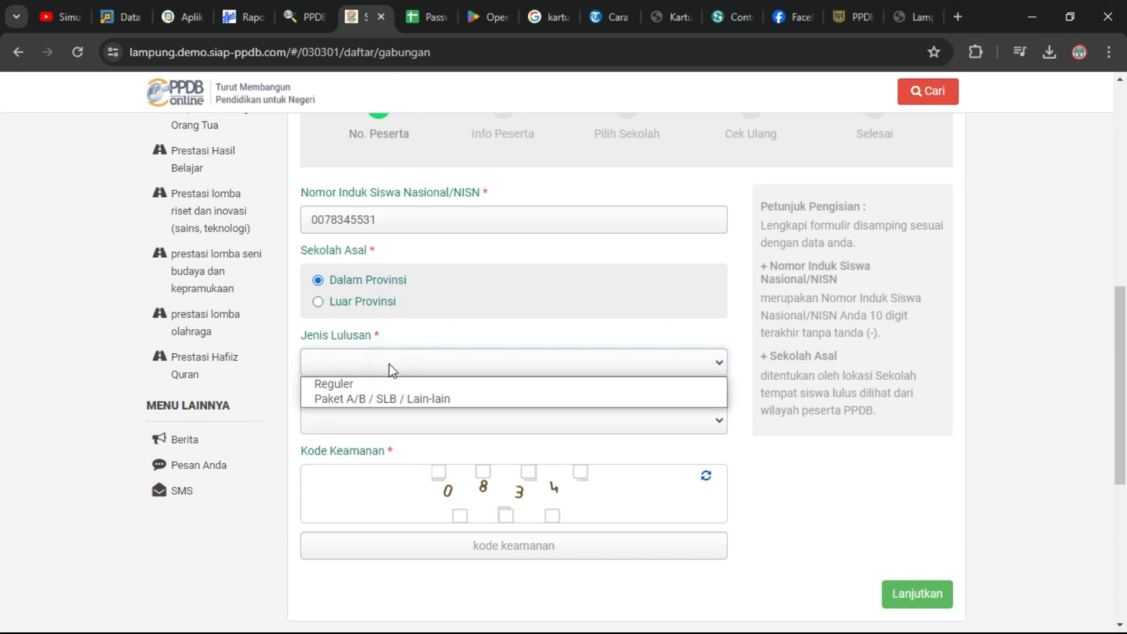
{"action": "left_click", "coordinate": [355, 386]}
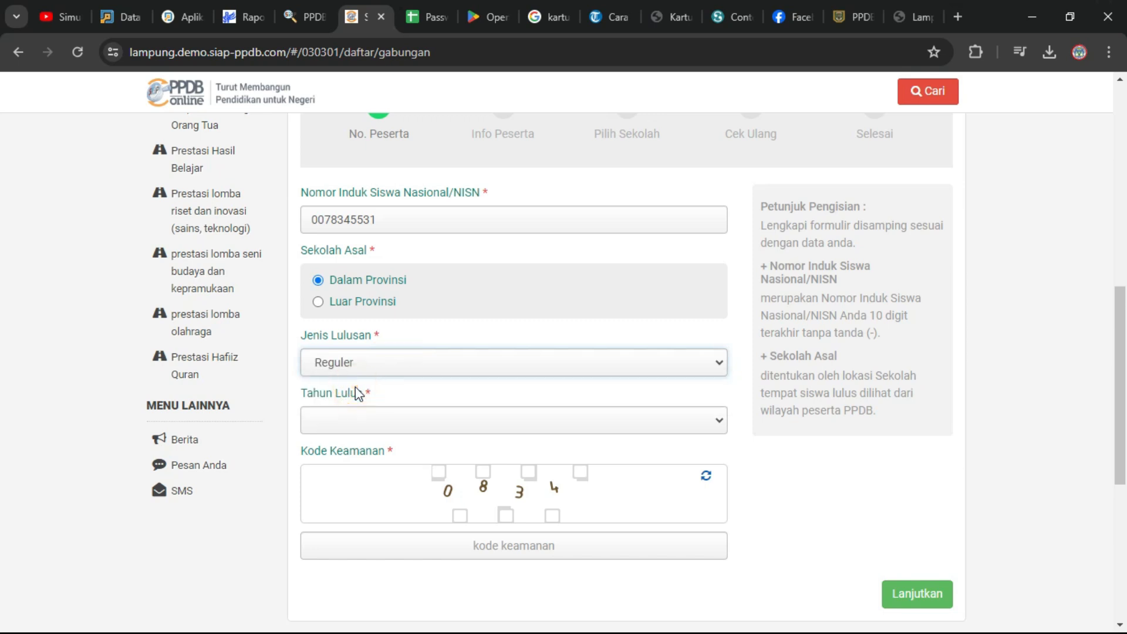
{"action": "left_click", "coordinate": [373, 357]}
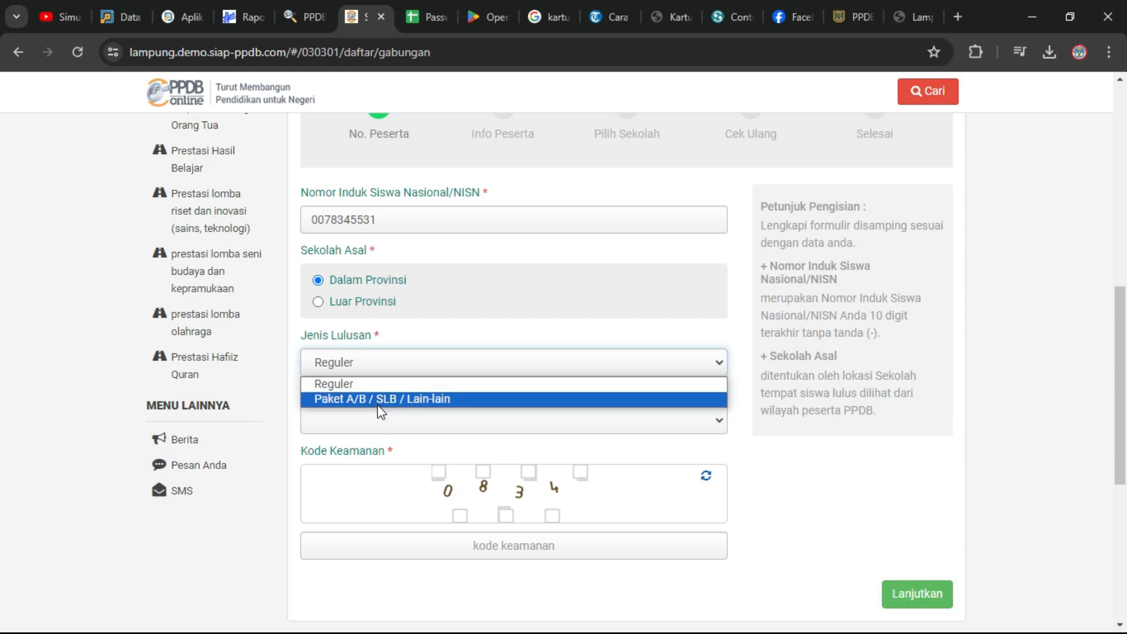
{"action": "left_click", "coordinate": [372, 384]}
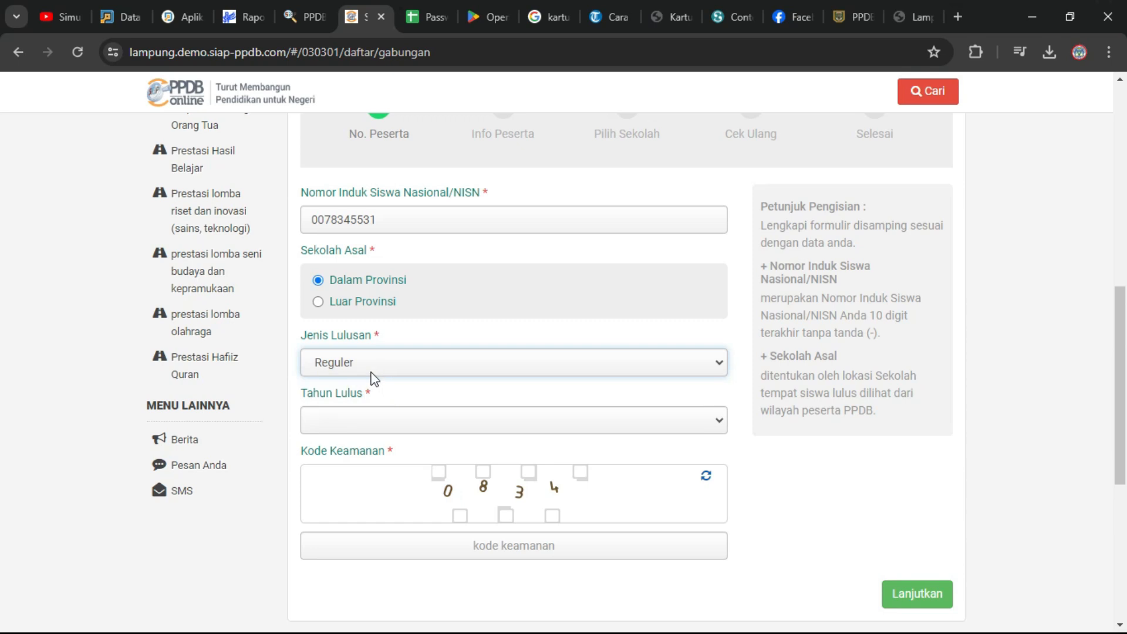
- Set Tahun Lulus to 2024
{"action": "left_click", "coordinate": [375, 420]}
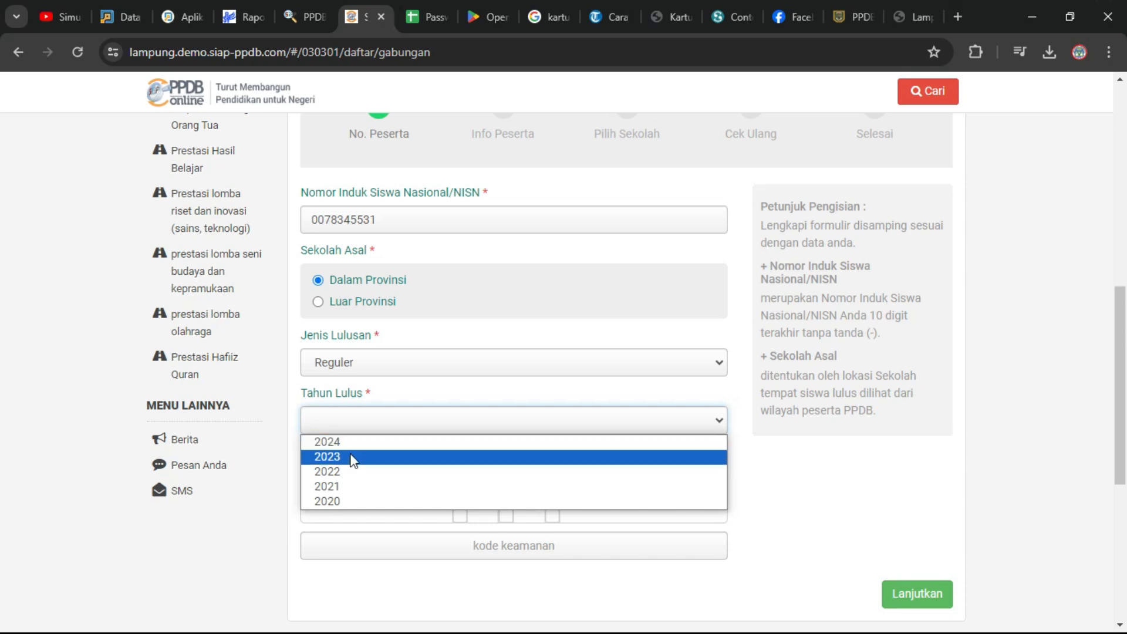
{"action": "left_click", "coordinate": [355, 444]}
{"action": "left_click", "coordinate": [363, 426]}
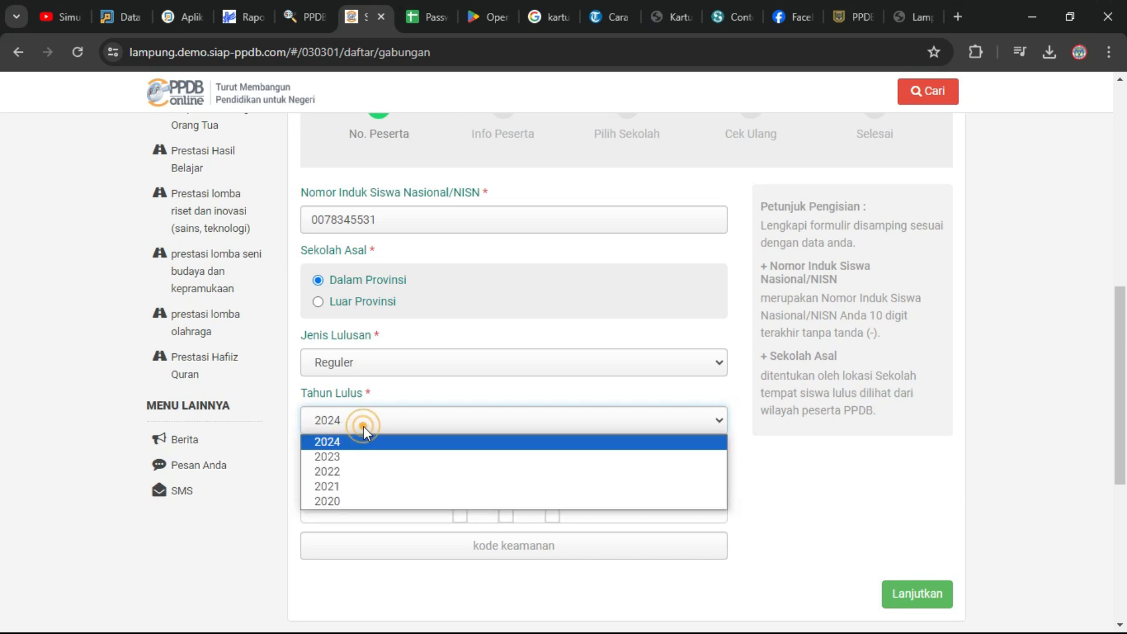
{"action": "left_click", "coordinate": [350, 446]}
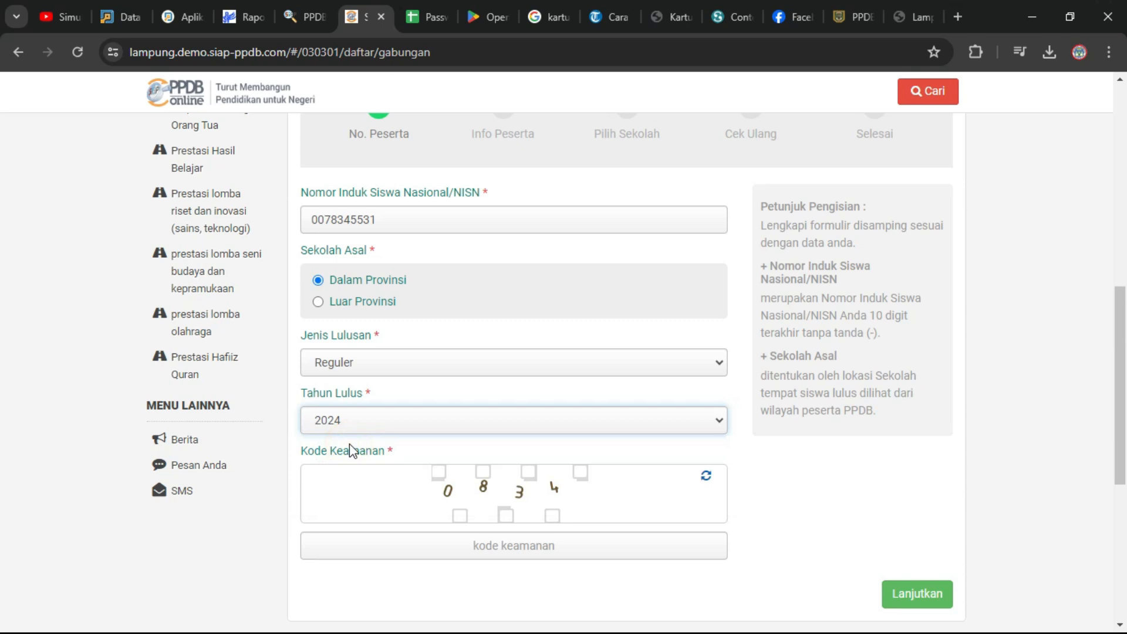
- Enter the displayed security code in the Kode Keamanan field and continue to the Info Peserta stage
{"action": "left_click", "coordinate": [473, 546]}
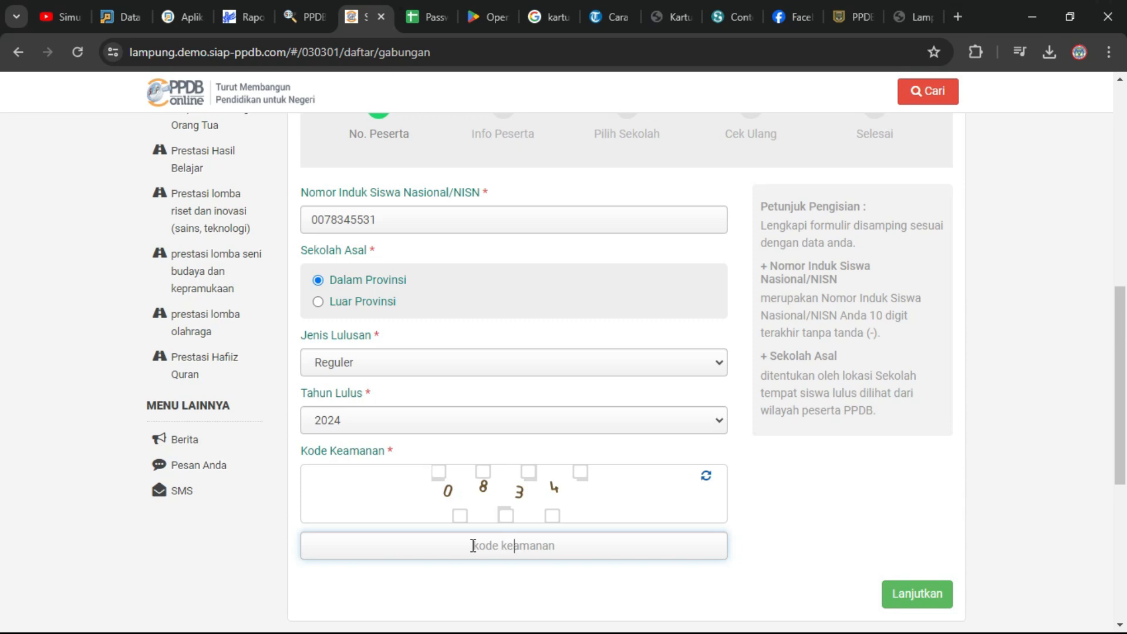
{"action": "type", "text": "0834"}
{"action": "left_click", "coordinate": [919, 593]}
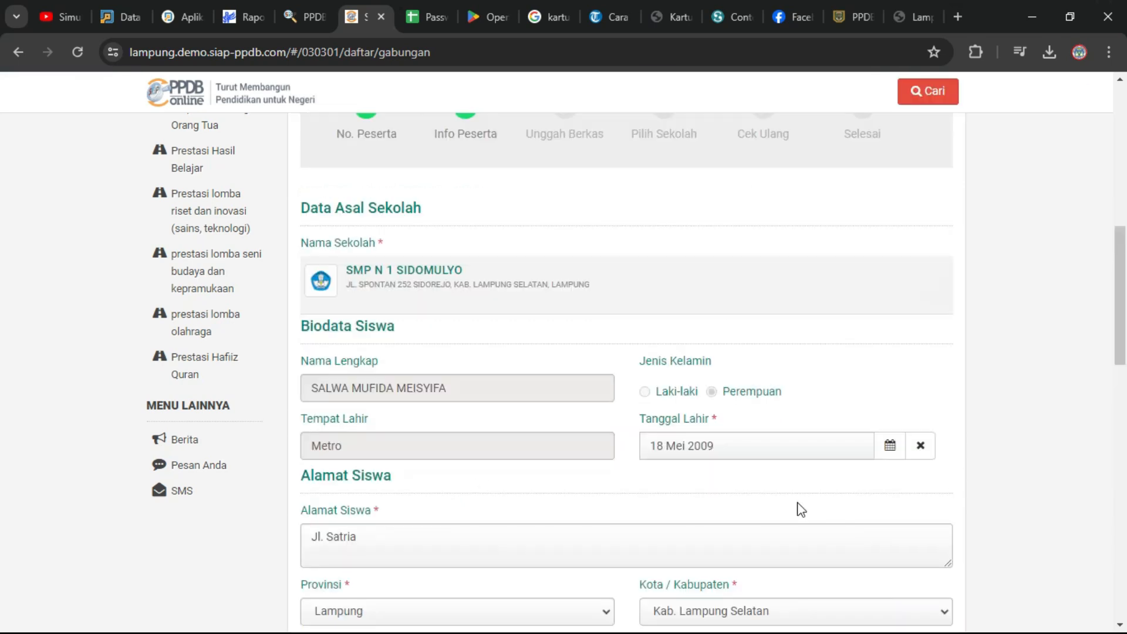
- Review the student's school, biodata and address, and select the Kecamatan and Kelurahan of the student's home address
{"action": "scroll", "coordinate": [563, 417], "scroll_direction": "down", "scroll_amount": 4}
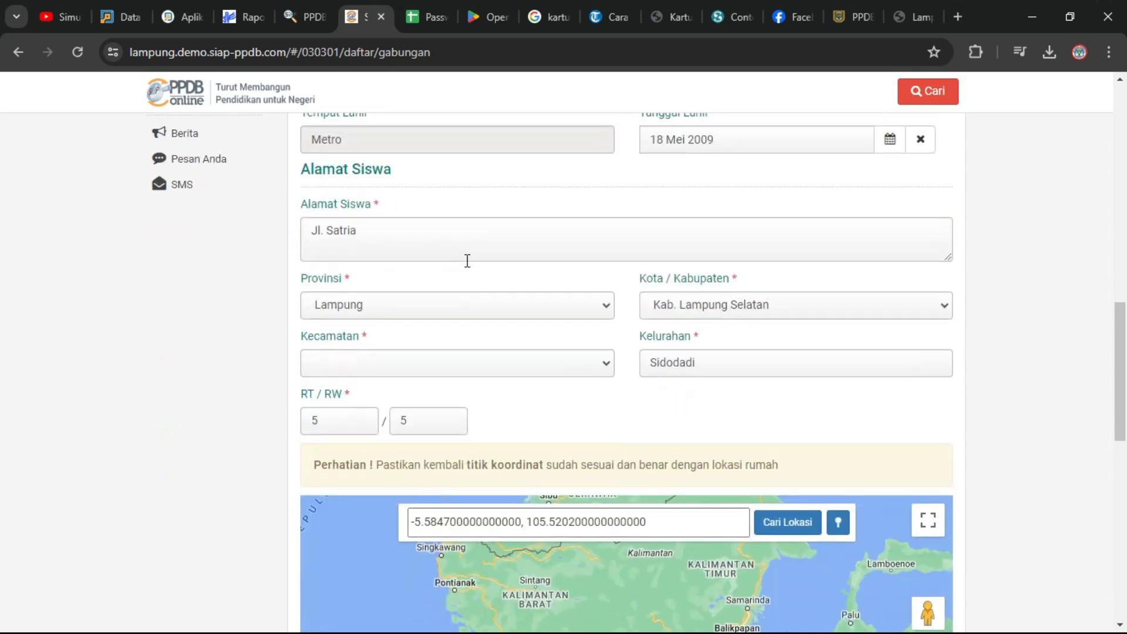
{"action": "scroll", "coordinate": [465, 261], "scroll_direction": "up", "scroll_amount": 9}
{"action": "scroll", "coordinate": [420, 408], "scroll_direction": "down", "scroll_amount": 3}
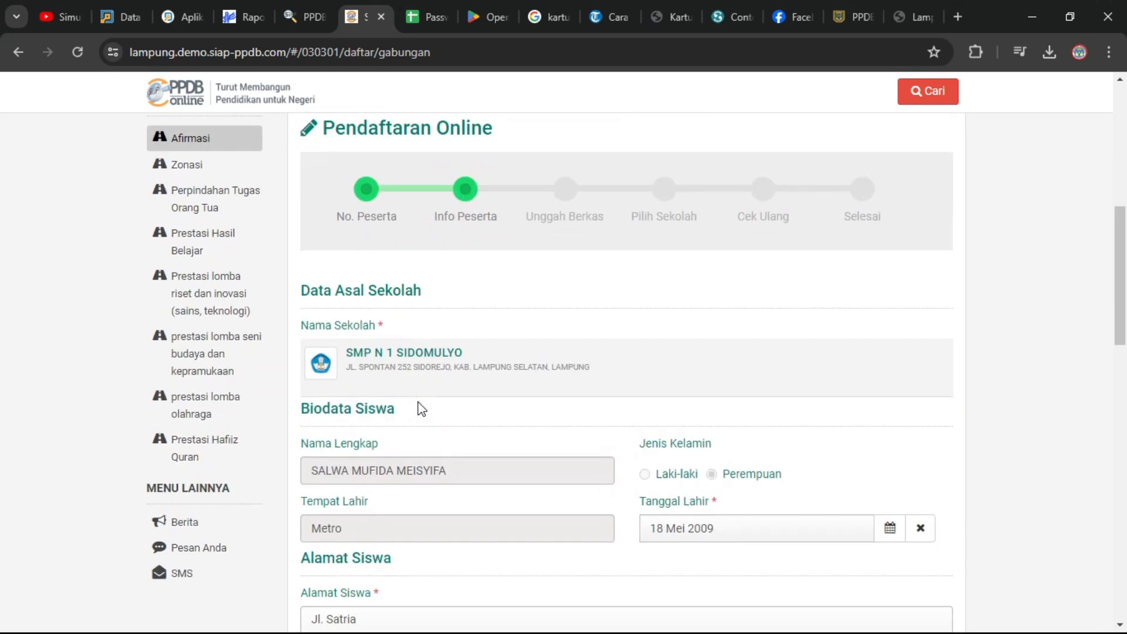
{"action": "scroll", "coordinate": [422, 408], "scroll_direction": "down", "scroll_amount": 4}
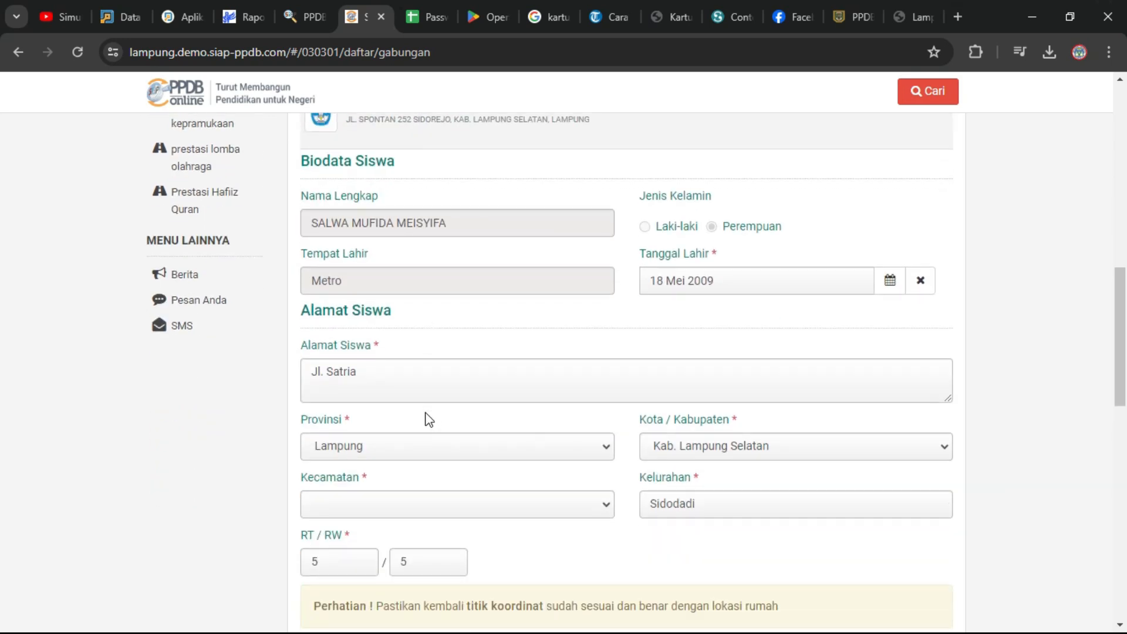
{"action": "scroll", "coordinate": [403, 392], "scroll_direction": "down", "scroll_amount": 3}
{"action": "left_click", "coordinate": [395, 208]}
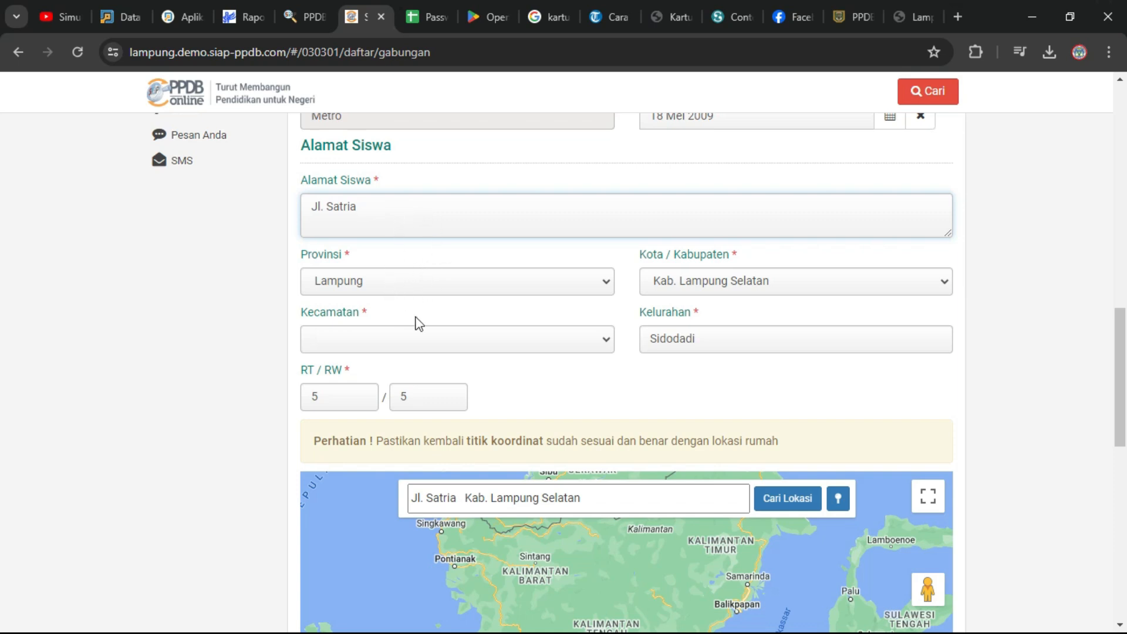
{"action": "left_click", "coordinate": [520, 344]}
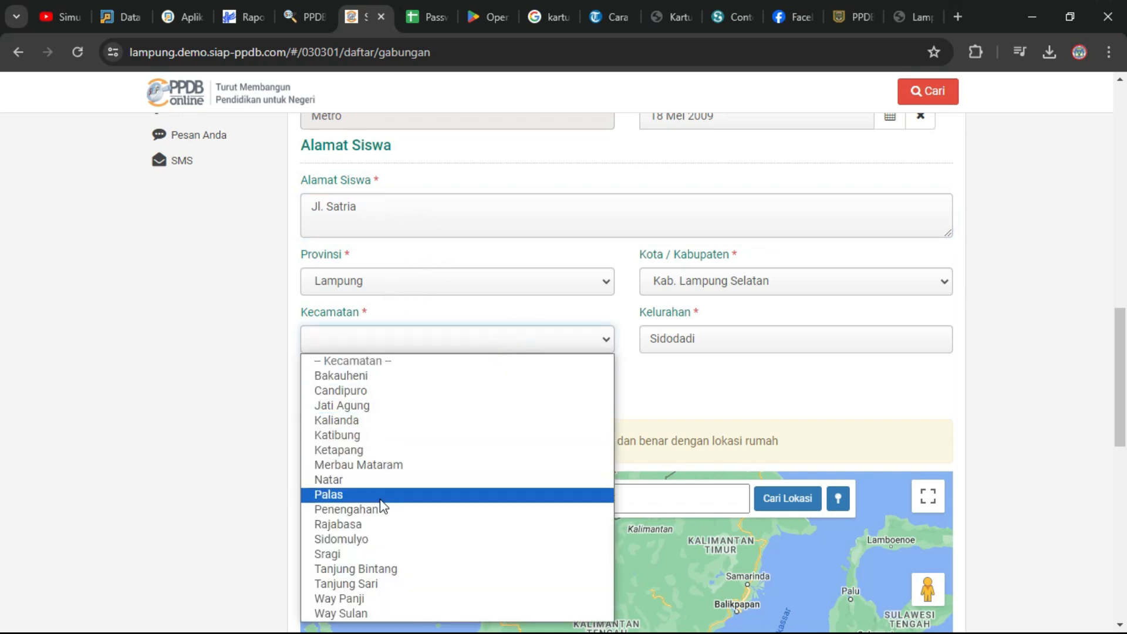
{"action": "left_click", "coordinate": [380, 536]}
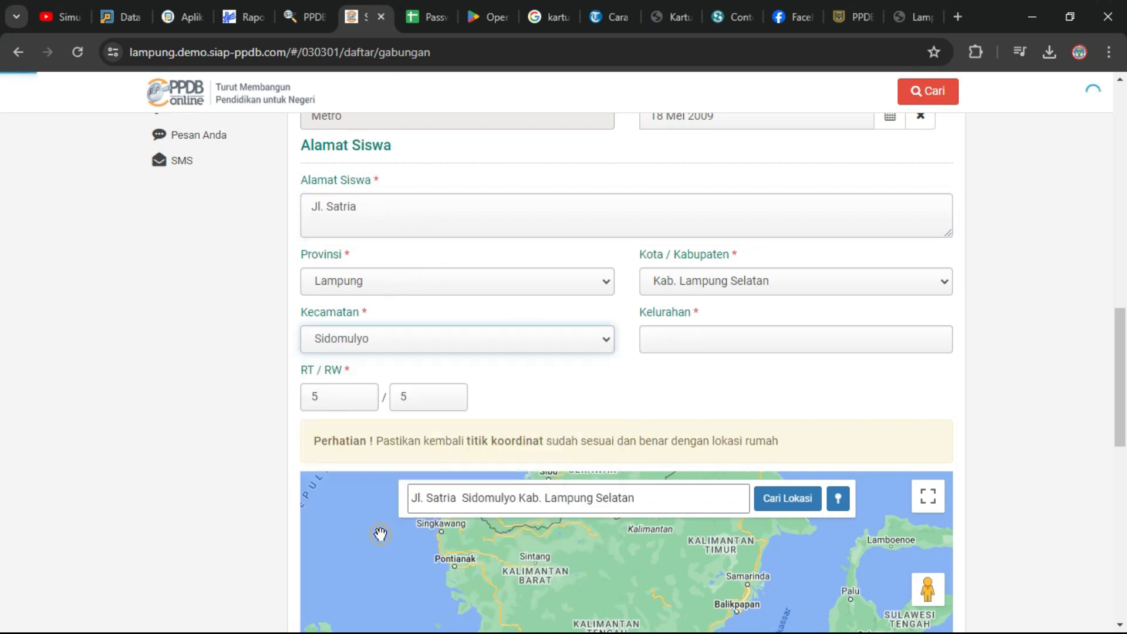
{"action": "left_click", "coordinate": [683, 339]}
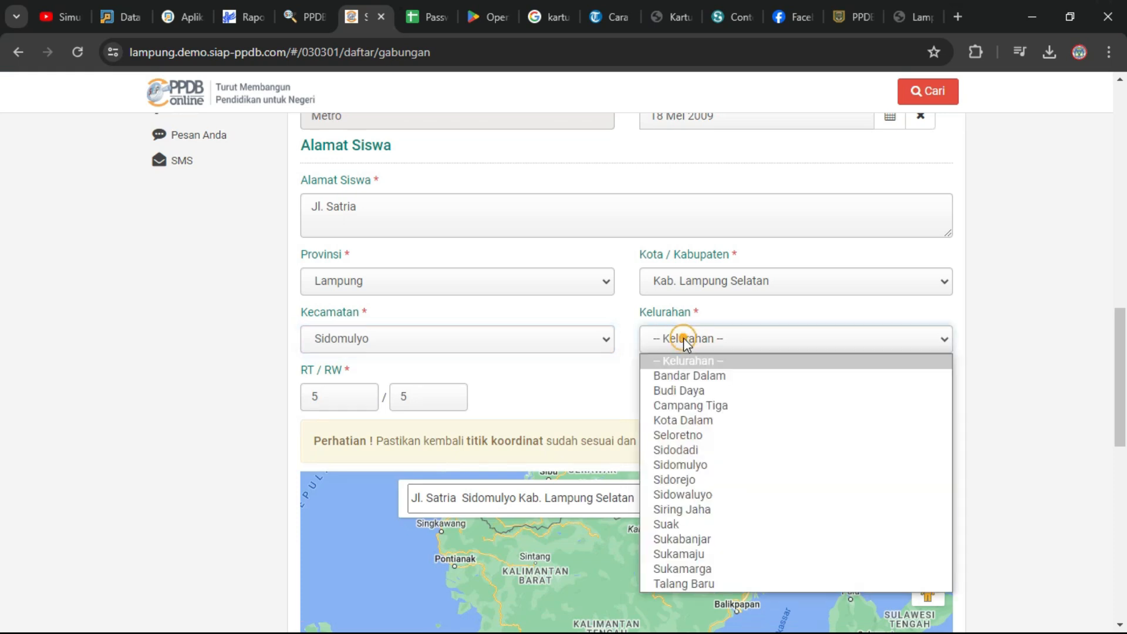
{"action": "left_click", "coordinate": [701, 449]}
- Check the RT / RW fields and switch the home location map to the Satelit view with labels
{"action": "scroll", "coordinate": [503, 382], "scroll_direction": "down", "scroll_amount": 1}
{"action": "left_click", "coordinate": [349, 316]}
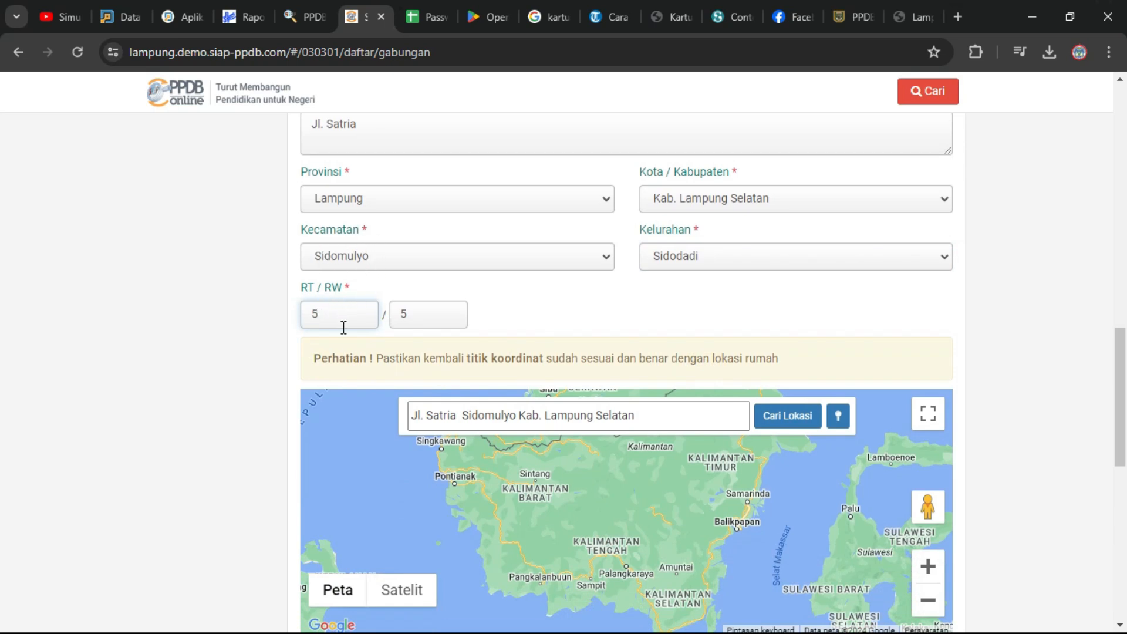
{"action": "left_click", "coordinate": [520, 294]}
{"action": "scroll", "coordinate": [529, 311], "scroll_direction": "down", "scroll_amount": 1}
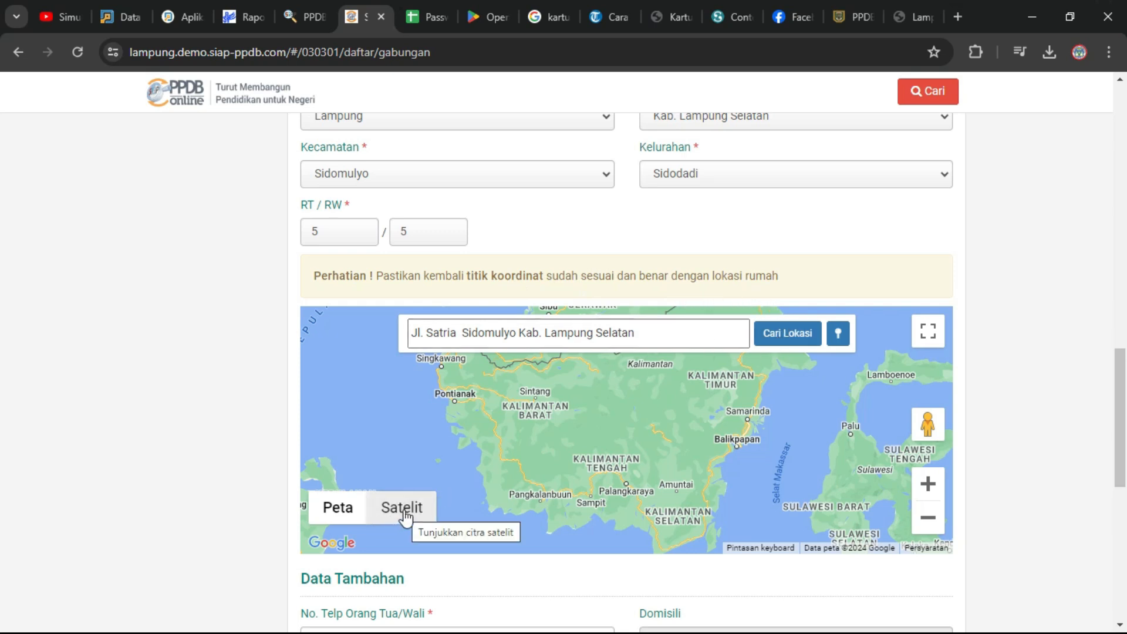
{"action": "left_click", "coordinate": [404, 512]}
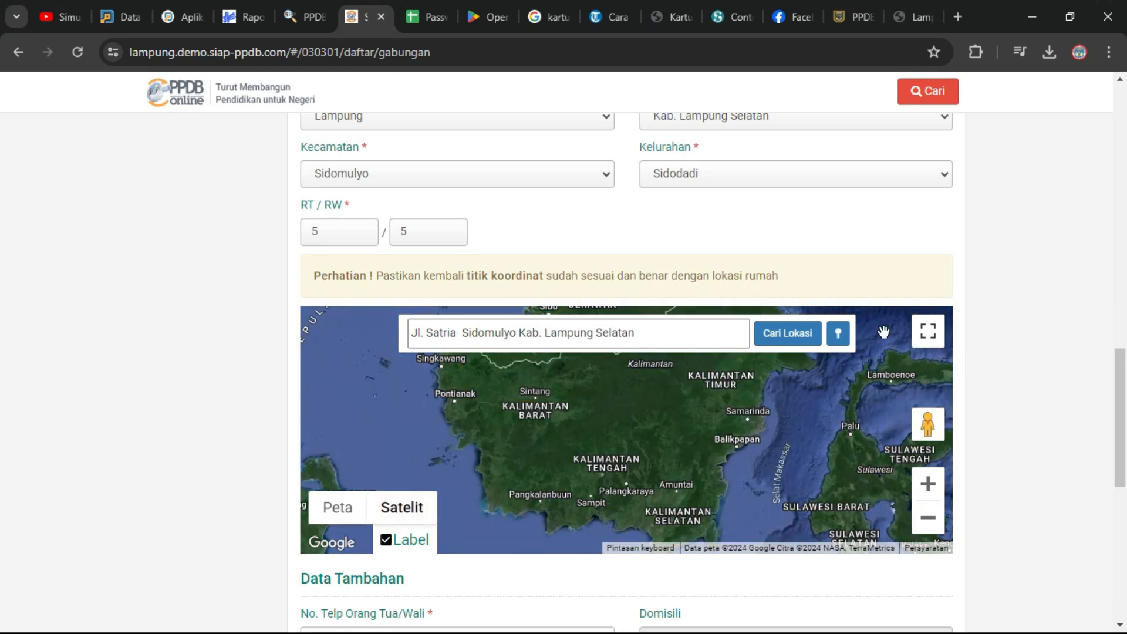
- Locate the student's home address on the map and check the coordinates against the address fields
{"action": "left_click", "coordinate": [787, 332]}
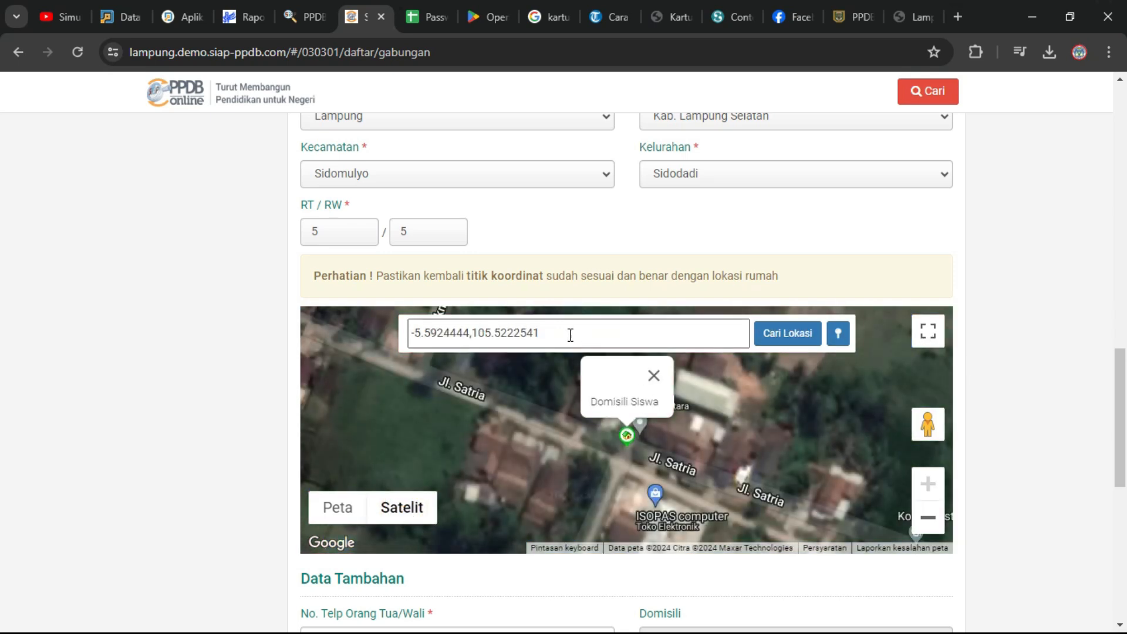
{"action": "scroll", "coordinate": [528, 209], "scroll_direction": "up", "scroll_amount": 3}
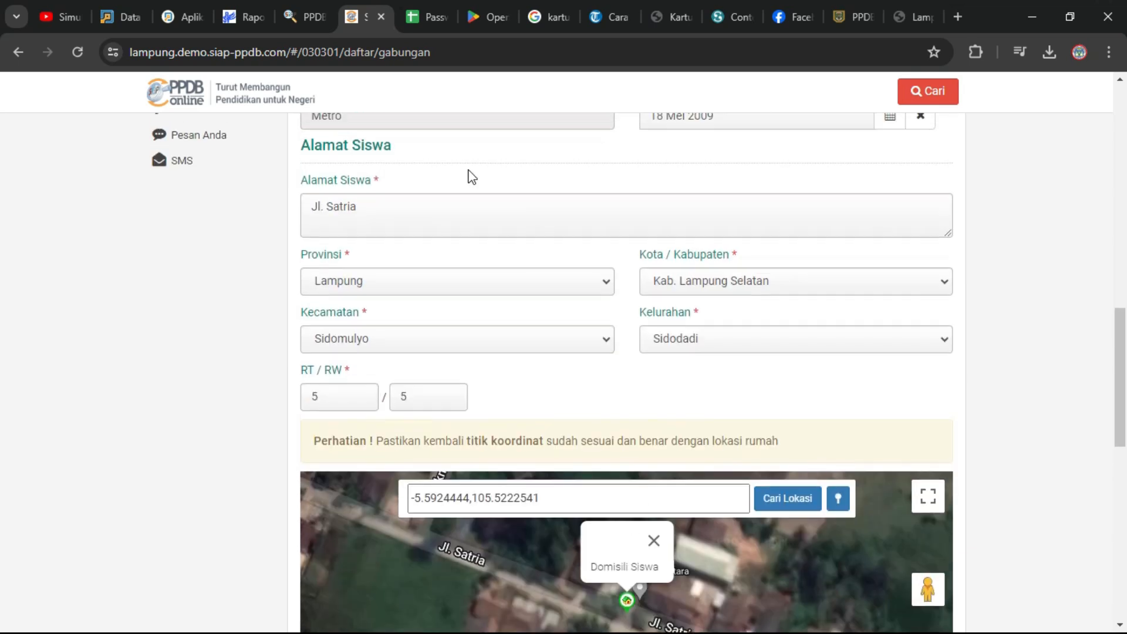
{"action": "scroll", "coordinate": [456, 217], "scroll_direction": "down", "scroll_amount": 1}
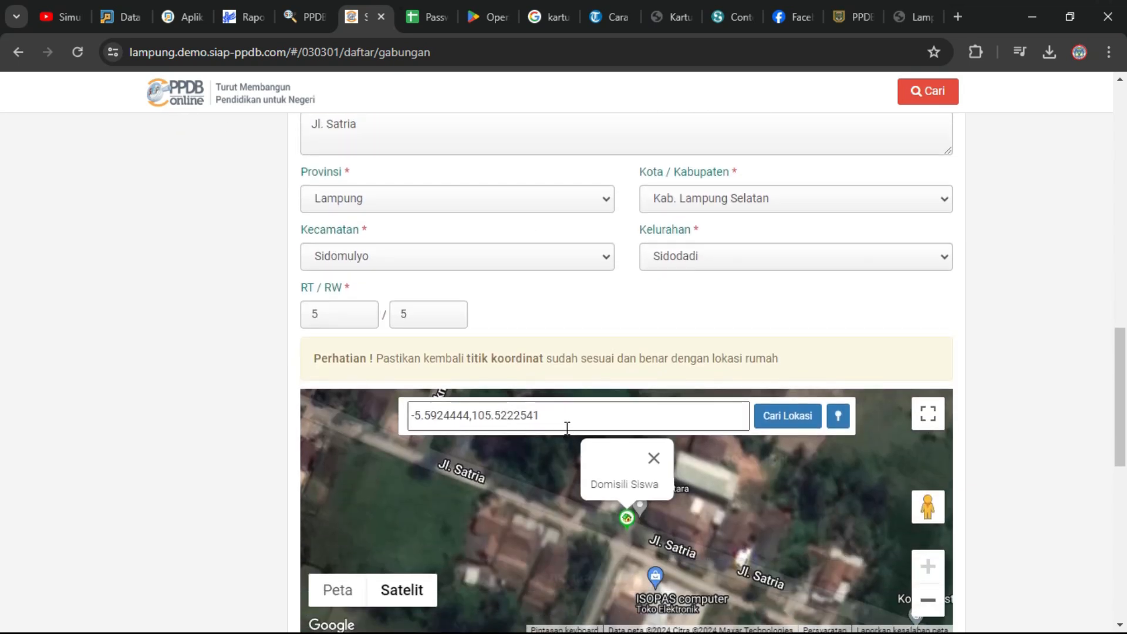
{"action": "scroll", "coordinate": [536, 510], "scroll_direction": "down", "scroll_amount": 1}
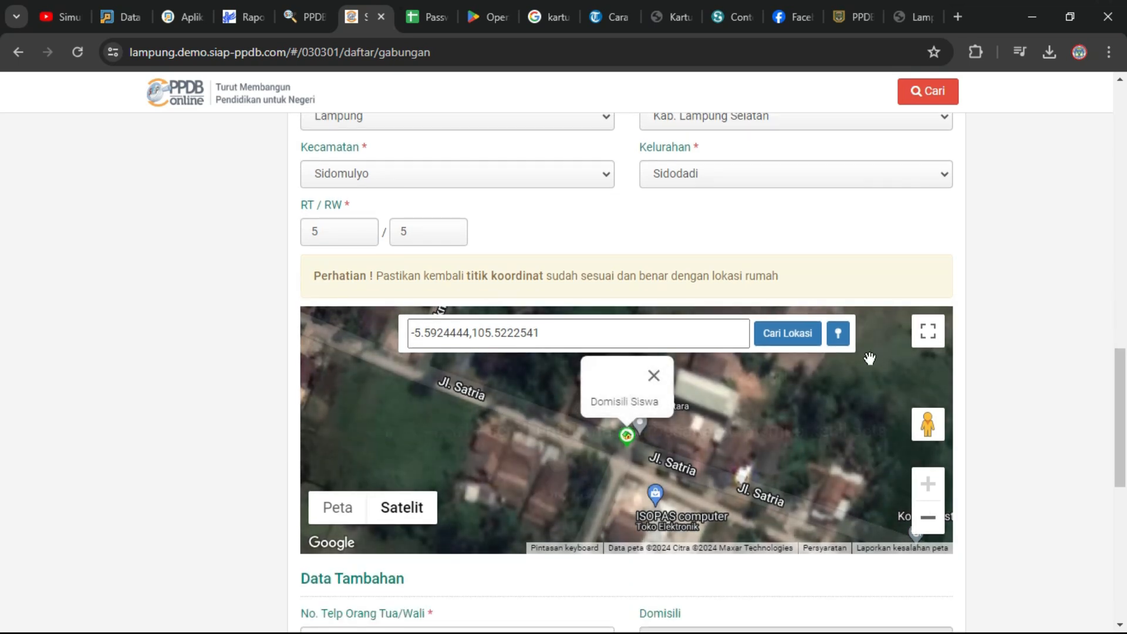
- Move the Domisili Siswa marker beside Kantor Desa Sidodadi on the full-screen map, checking the spot in Street View and fine-tuning its position
{"action": "left_click", "coordinate": [927, 334]}
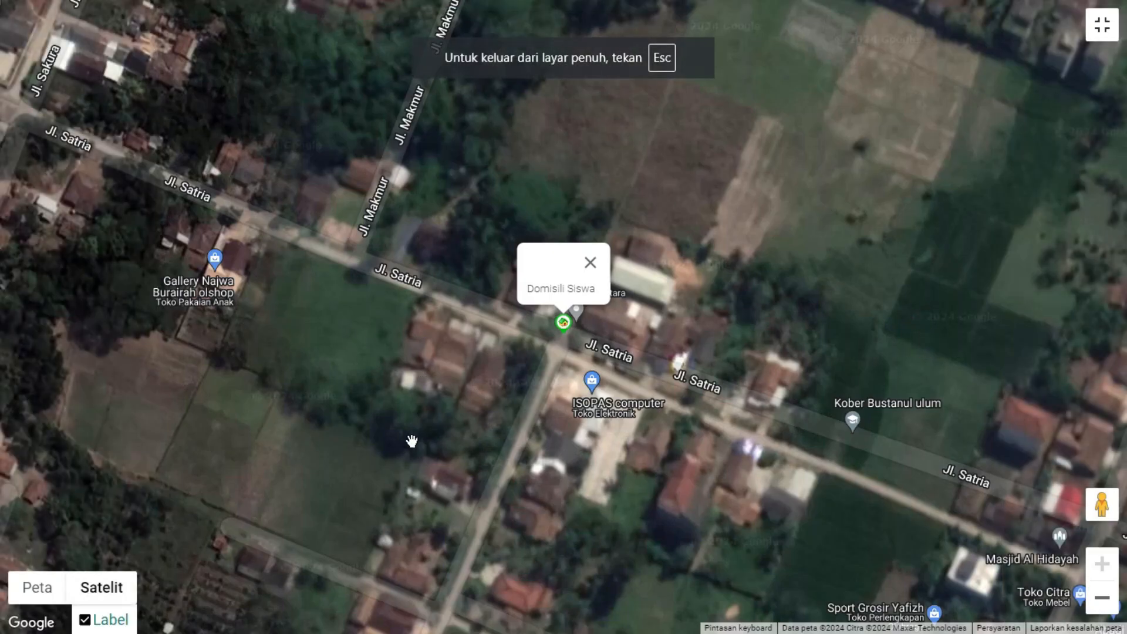
{"action": "scroll", "coordinate": [410, 440], "scroll_direction": "down", "scroll_amount": 1}
{"action": "left_click_drag", "start_coordinate": [369, 343], "coordinate": [422, 353]}
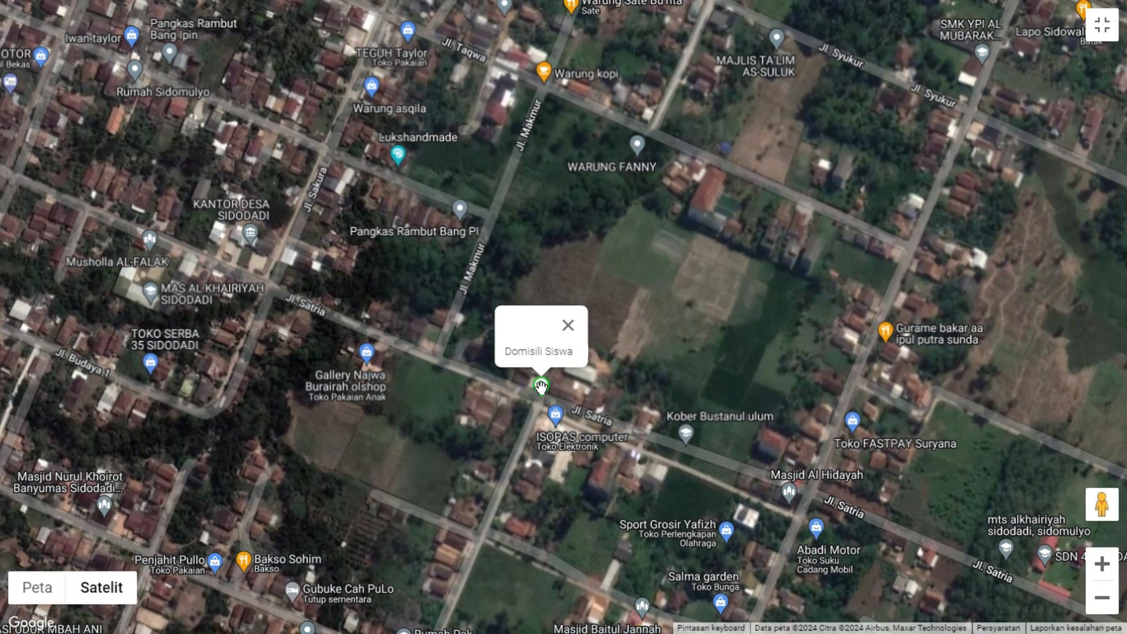
{"action": "mouse_move", "coordinate": [540, 387]}
{"action": "left_mouse_down"}
{"action": "mouse_move", "coordinate": [498, 324]}
{"action": "mouse_move", "coordinate": [488, 374]}
{"action": "mouse_move", "coordinate": [517, 369]}
{"action": "mouse_move", "coordinate": [494, 384]}
{"action": "mouse_move", "coordinate": [512, 376]}
{"action": "mouse_move", "coordinate": [310, 299]}
{"action": "mouse_move", "coordinate": [305, 265]}
{"action": "left_mouse_up"}
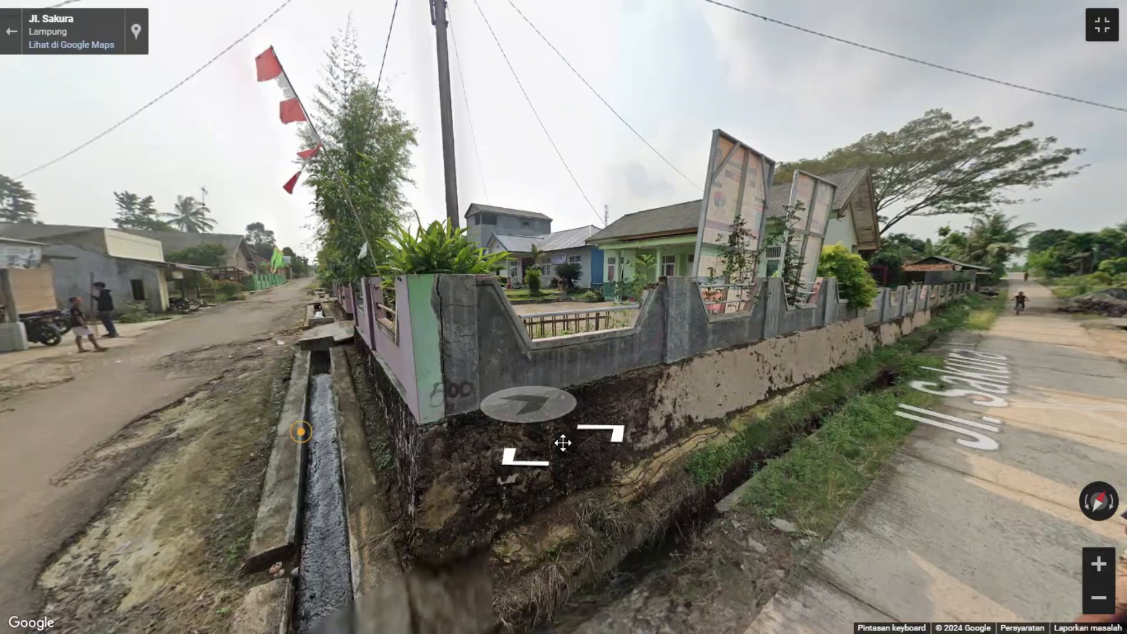
{"action": "left_click", "coordinate": [299, 446]}
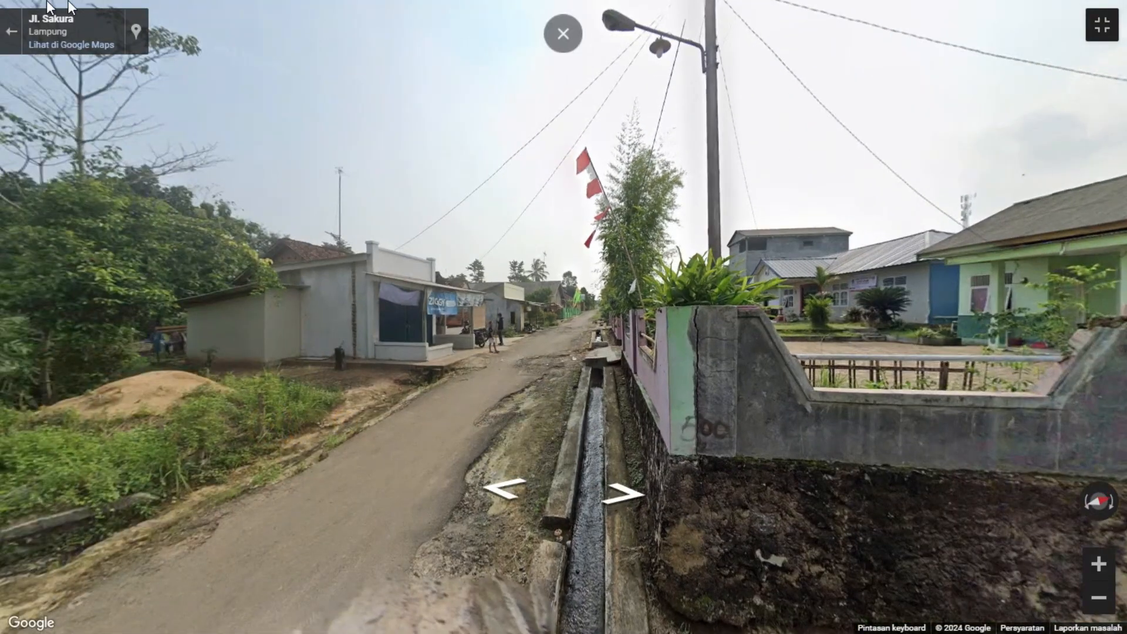
{"action": "left_click", "coordinate": [13, 34]}
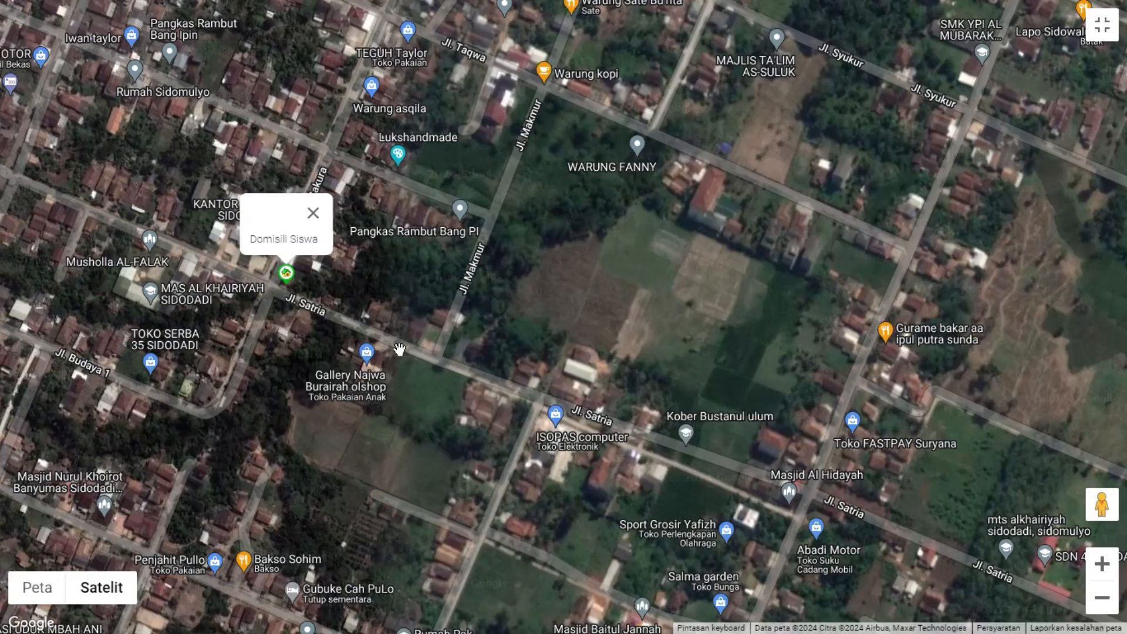
{"action": "mouse_move", "coordinate": [287, 273]}
{"action": "left_mouse_down"}
{"action": "mouse_move", "coordinate": [289, 257]}
{"action": "mouse_move", "coordinate": [266, 243]}
{"action": "mouse_move", "coordinate": [276, 240]}
{"action": "mouse_move", "coordinate": [256, 242]}
{"action": "mouse_move", "coordinate": [295, 244]}
{"action": "left_mouse_up"}
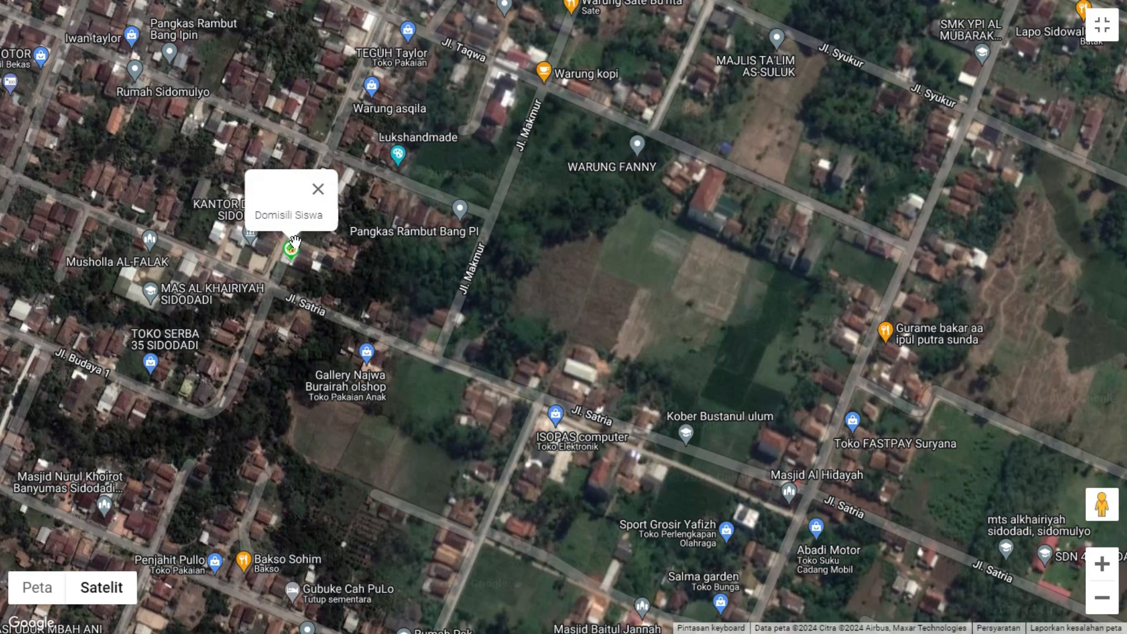
{"action": "left_click", "coordinate": [1101, 27]}
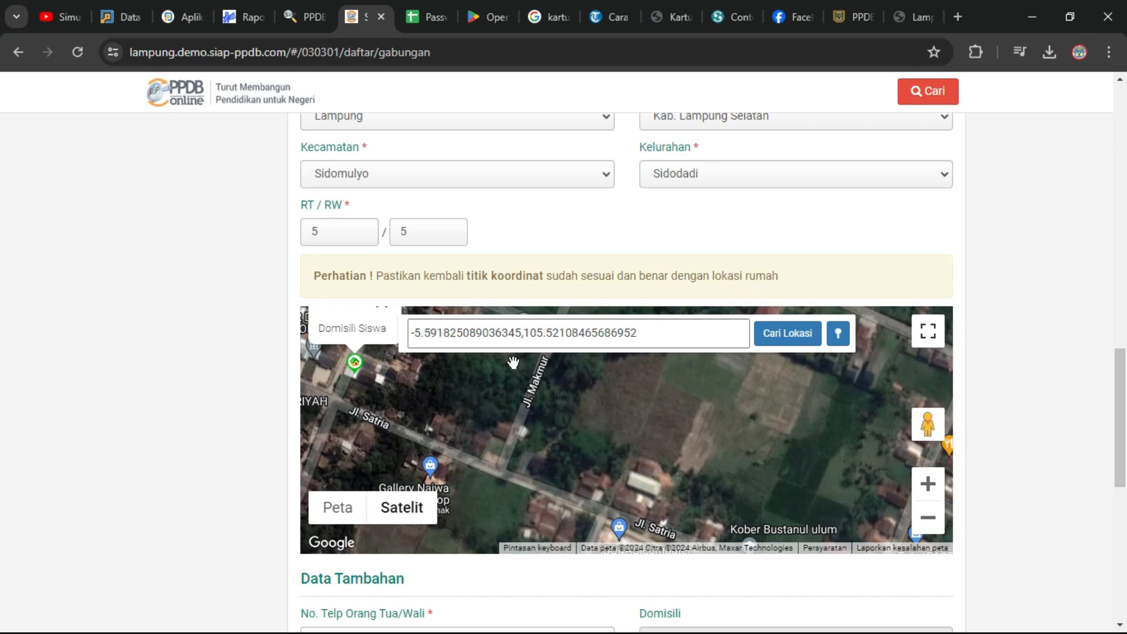
- Fill in the parent's phone number in the No. Telp Orang Tua/Wali field under Data Tambahan
{"action": "scroll", "coordinate": [662, 352], "scroll_direction": "down", "scroll_amount": 2}
{"action": "scroll", "coordinate": [621, 370], "scroll_direction": "down", "scroll_amount": 3}
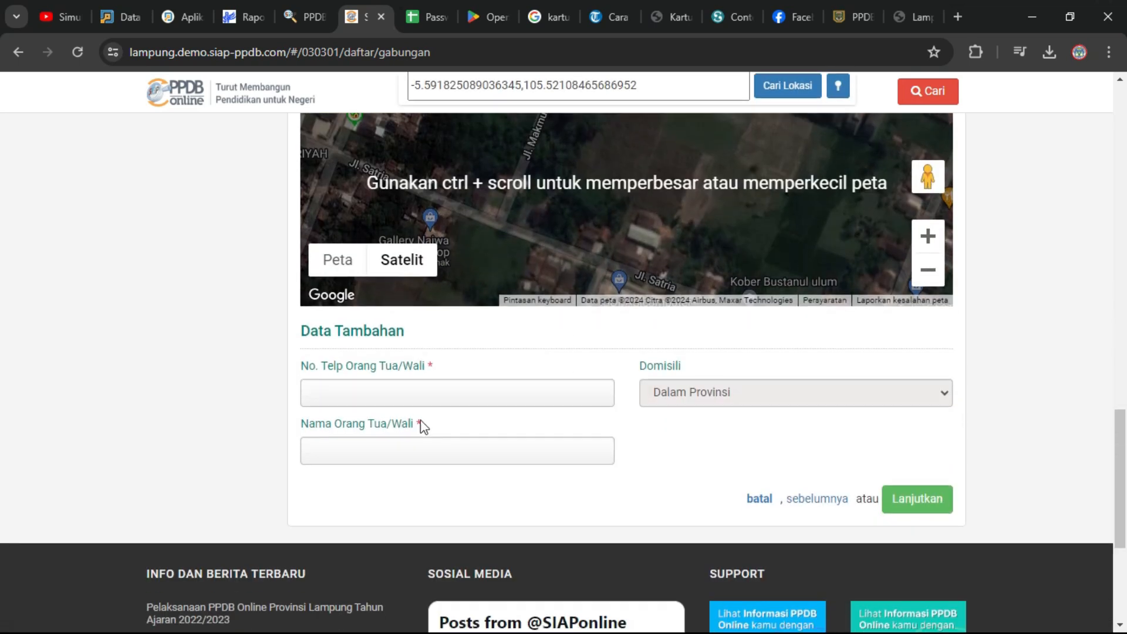
{"action": "left_click", "coordinate": [410, 396]}
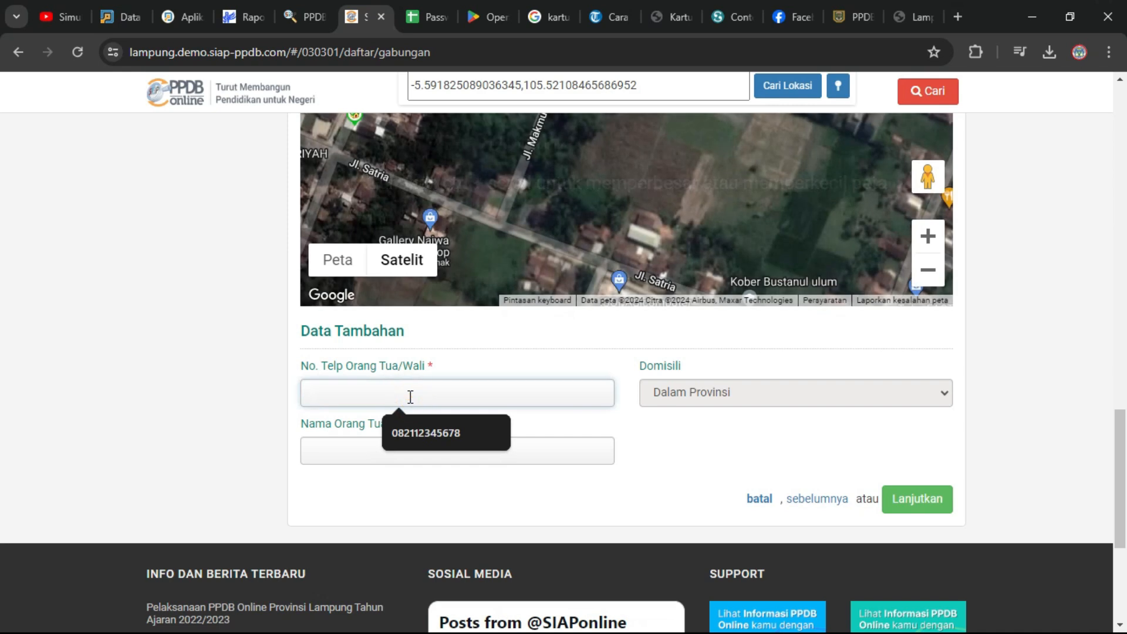
{"action": "left_click", "coordinate": [443, 427]}
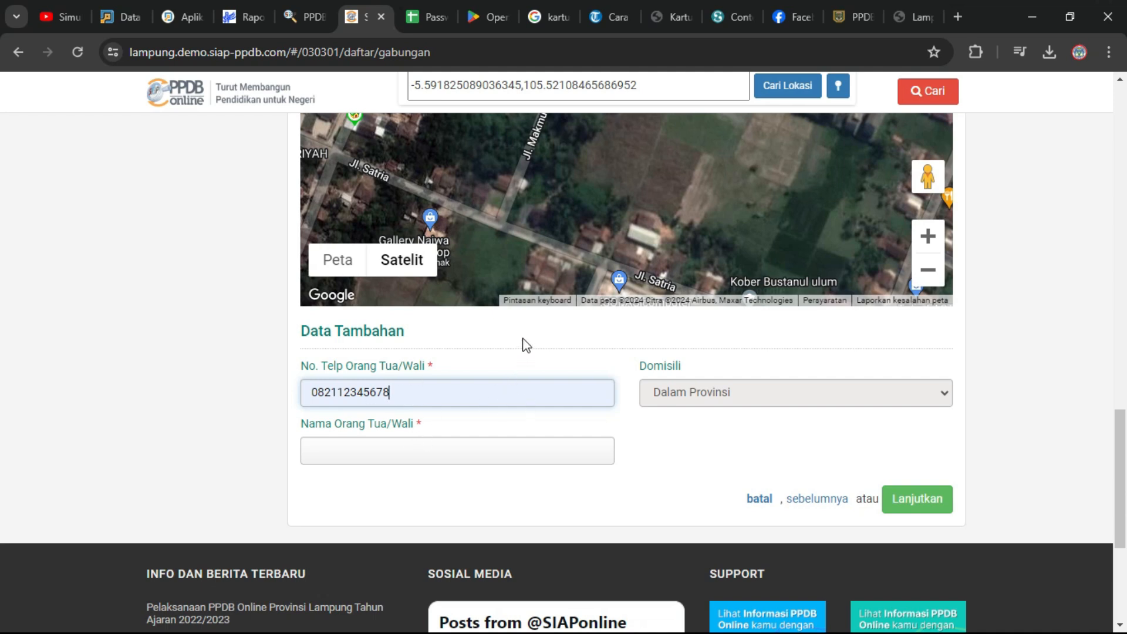
- Recheck the Domisili Siswa marker on the full-screen map and its coordinates in the location field
{"action": "scroll", "coordinate": [523, 369], "scroll_direction": "up", "scroll_amount": 1}
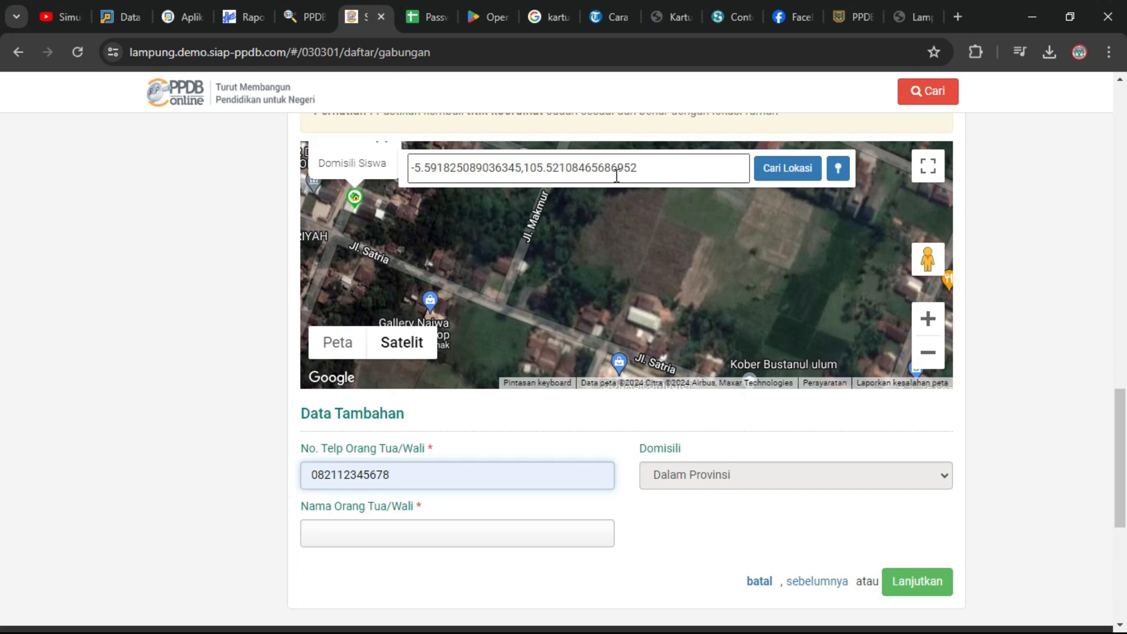
{"action": "left_click", "coordinate": [926, 169]}
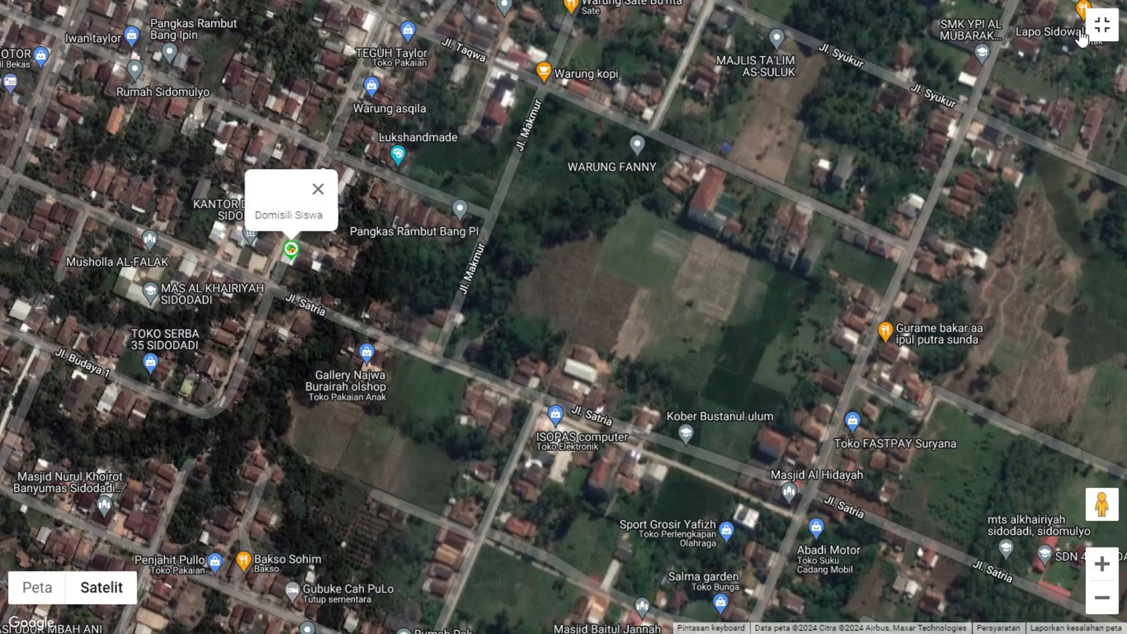
{"action": "left_click", "coordinate": [1101, 25]}
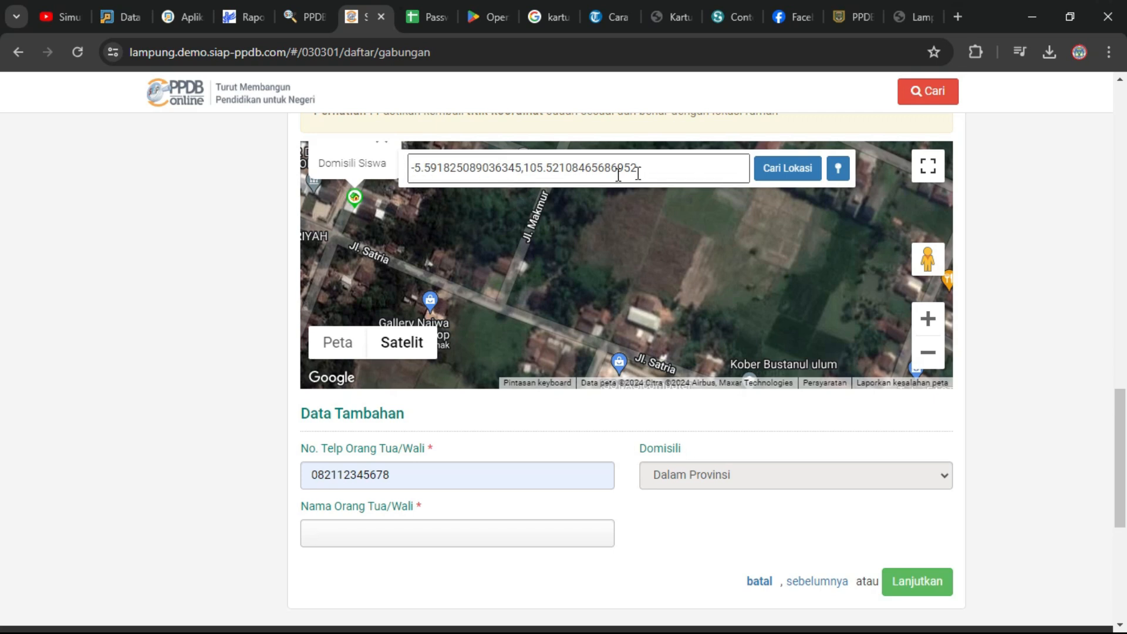
{"action": "left_click", "coordinate": [644, 171]}
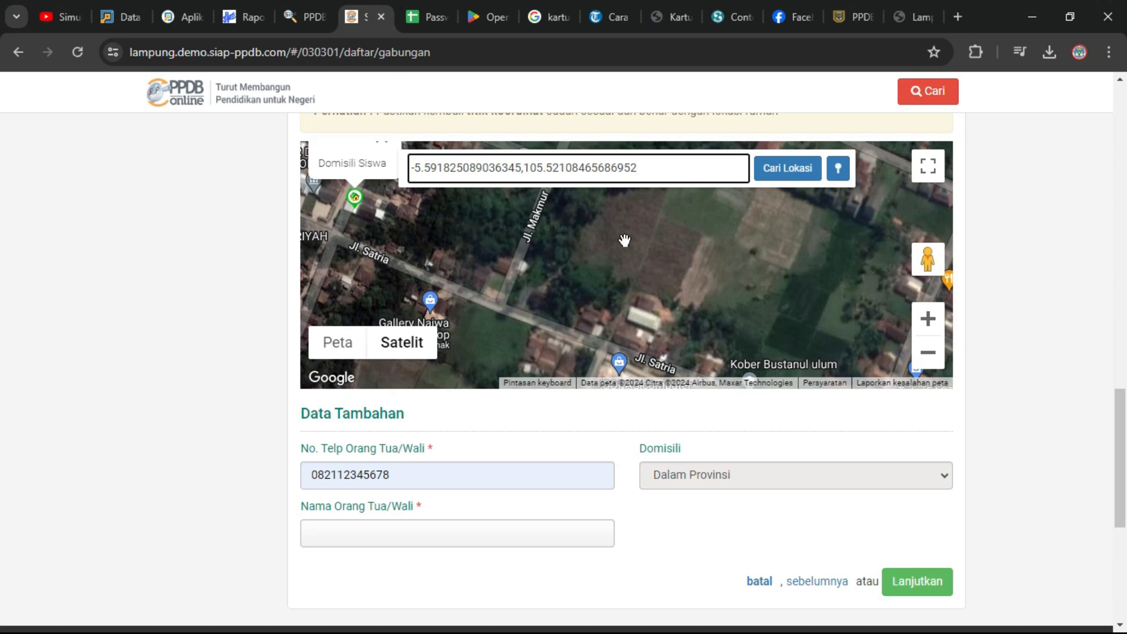
{"action": "scroll", "coordinate": [624, 240], "scroll_direction": "down", "scroll_amount": 1}
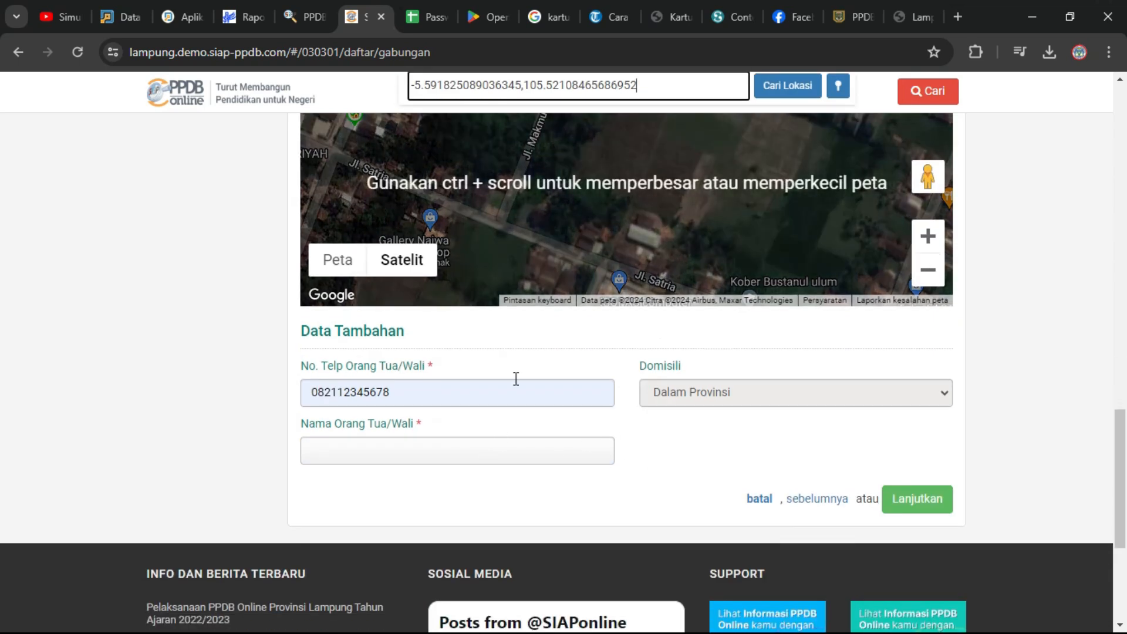
{"action": "scroll", "coordinate": [516, 379], "scroll_direction": "up", "scroll_amount": 2}
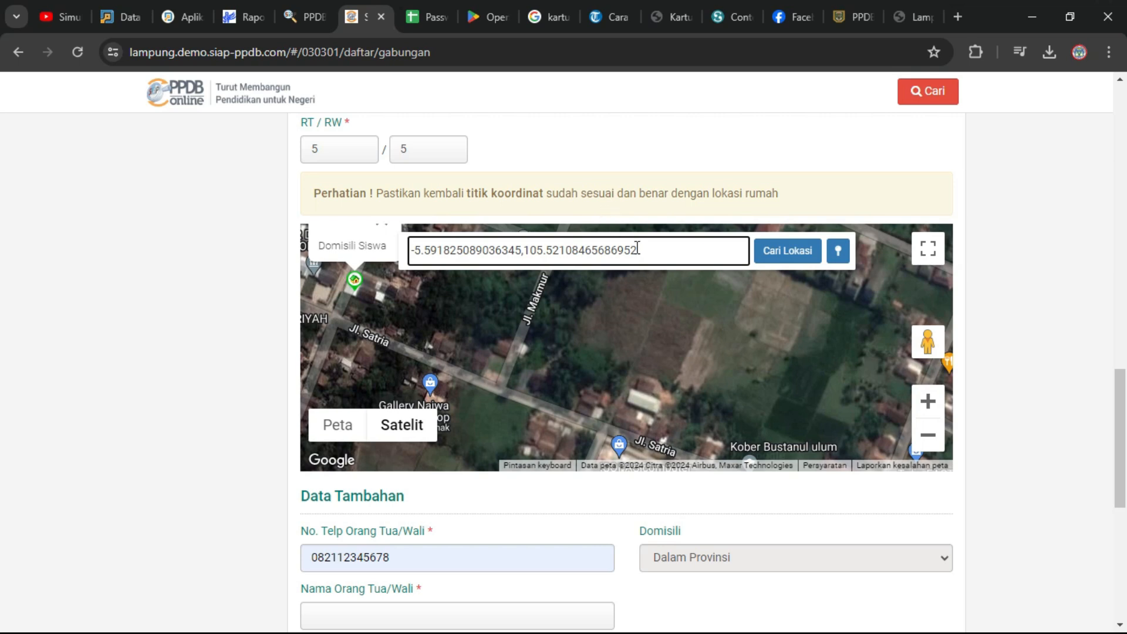
- Fill in the parent's name in the Nama Orang Tua/Wali field
{"action": "scroll", "coordinate": [543, 320], "scroll_direction": "down", "scroll_amount": 2}
{"action": "scroll", "coordinate": [498, 456], "scroll_direction": "down", "scroll_amount": 1}
{"action": "left_click", "coordinate": [447, 455]}
{"action": "left_click", "coordinate": [453, 480]}
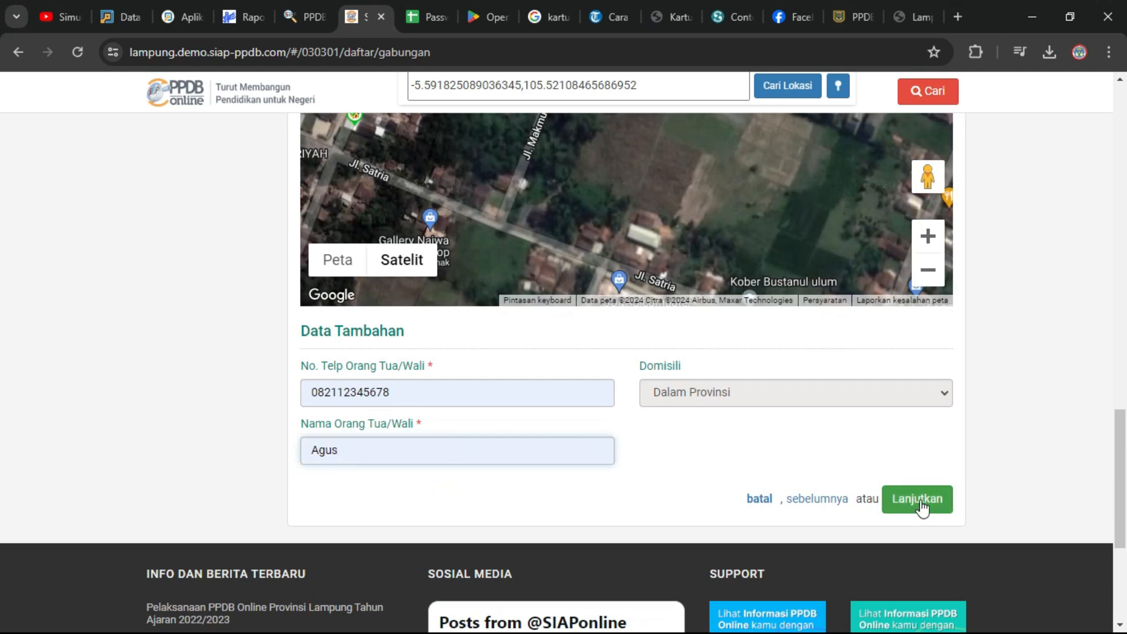
- Review the student's biodata and address once more, and continue to the Unggah Berkas stage
{"action": "scroll", "coordinate": [763, 438], "scroll_direction": "up", "scroll_amount": 8}
{"action": "scroll", "coordinate": [569, 344], "scroll_direction": "down", "scroll_amount": 1}
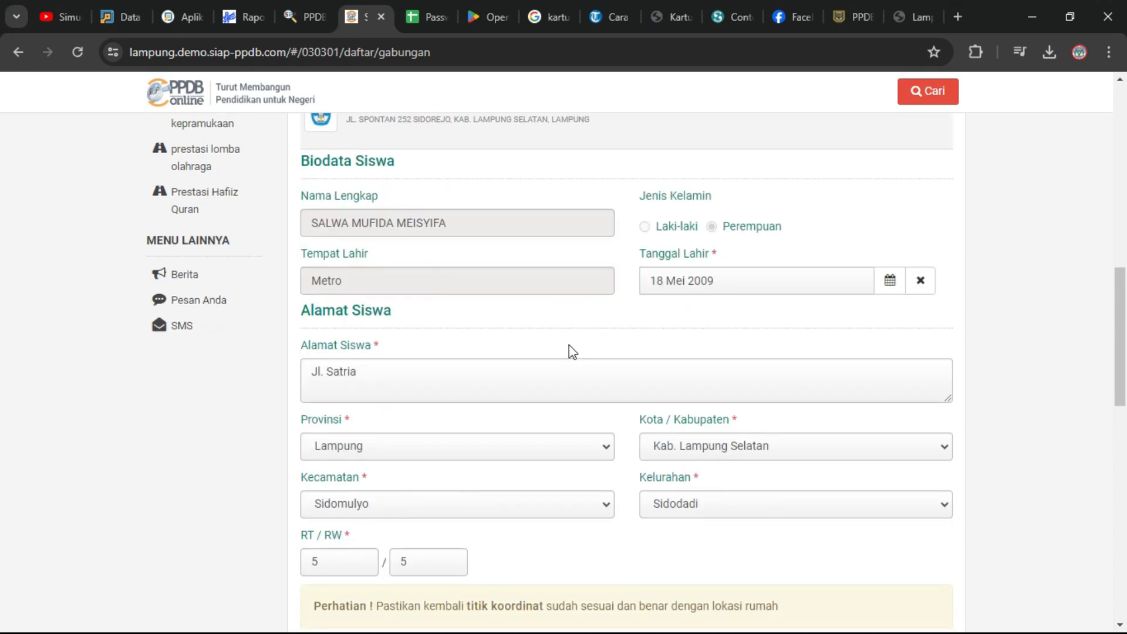
{"action": "scroll", "coordinate": [581, 381], "scroll_direction": "down", "scroll_amount": 9}
{"action": "left_click", "coordinate": [920, 339]}
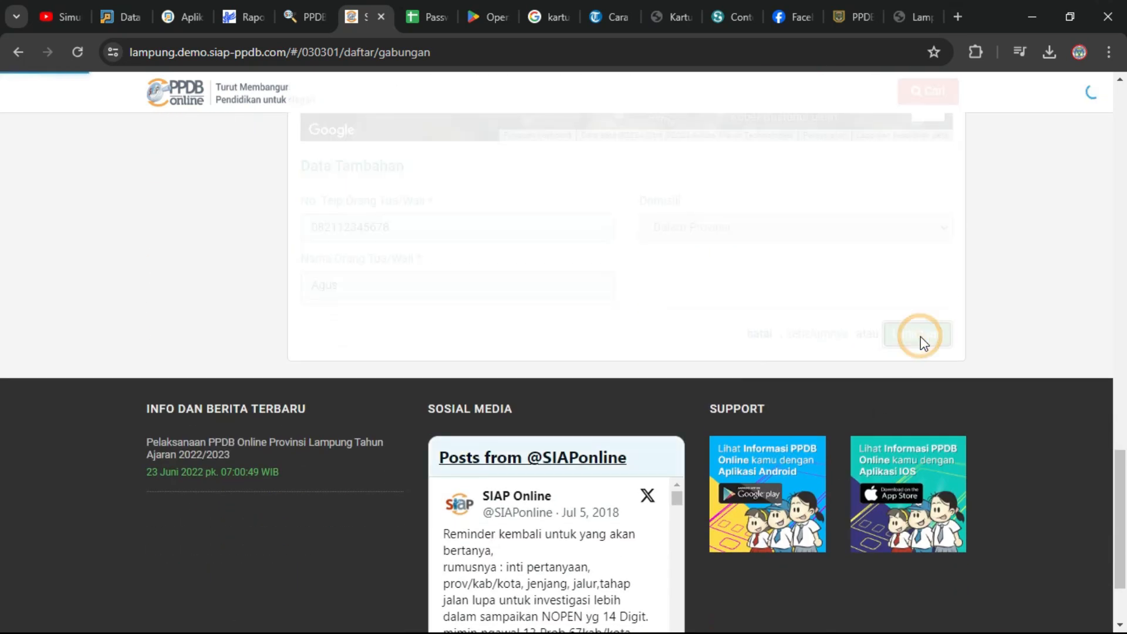
- Review the required documents and upload pdf-blanko-kk-kosong-asli_compress as the Kartu Keluarga / Surat Keterangan Domisili
{"action": "scroll", "coordinate": [677, 399], "scroll_direction": "down", "scroll_amount": 8}
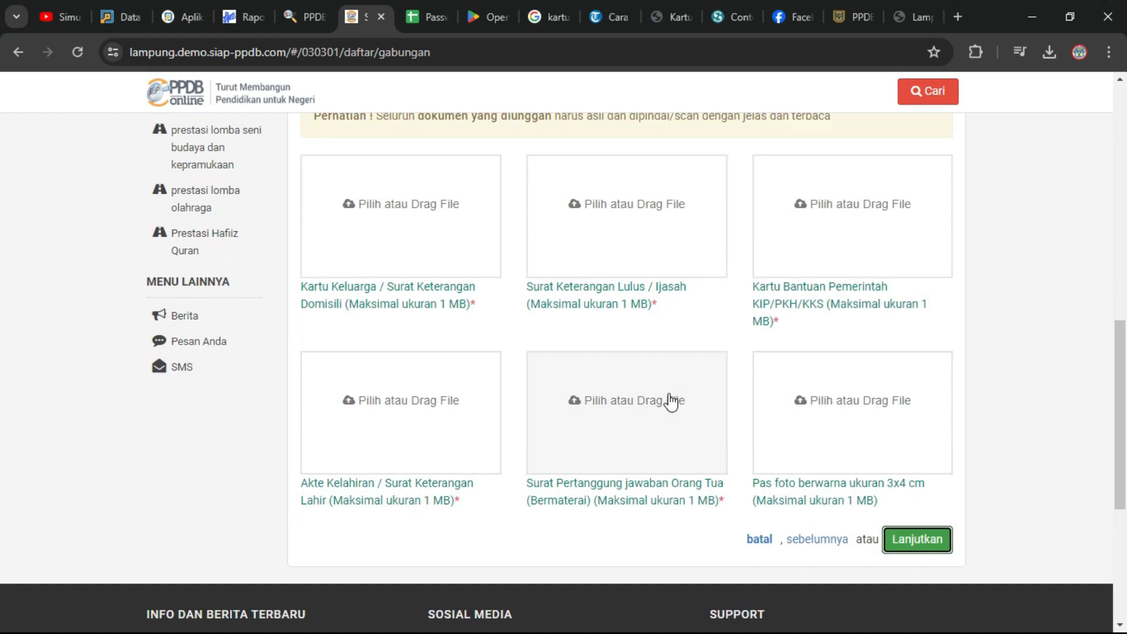
{"action": "scroll", "coordinate": [646, 401], "scroll_direction": "up", "scroll_amount": 3}
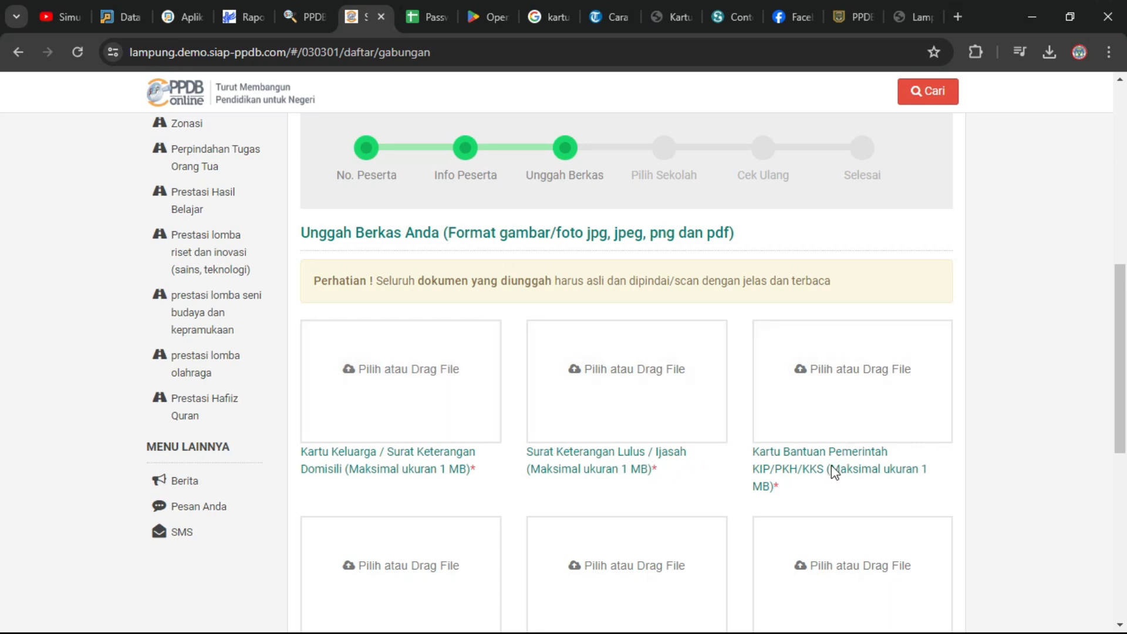
{"action": "scroll", "coordinate": [822, 477], "scroll_direction": "down", "scroll_amount": 2}
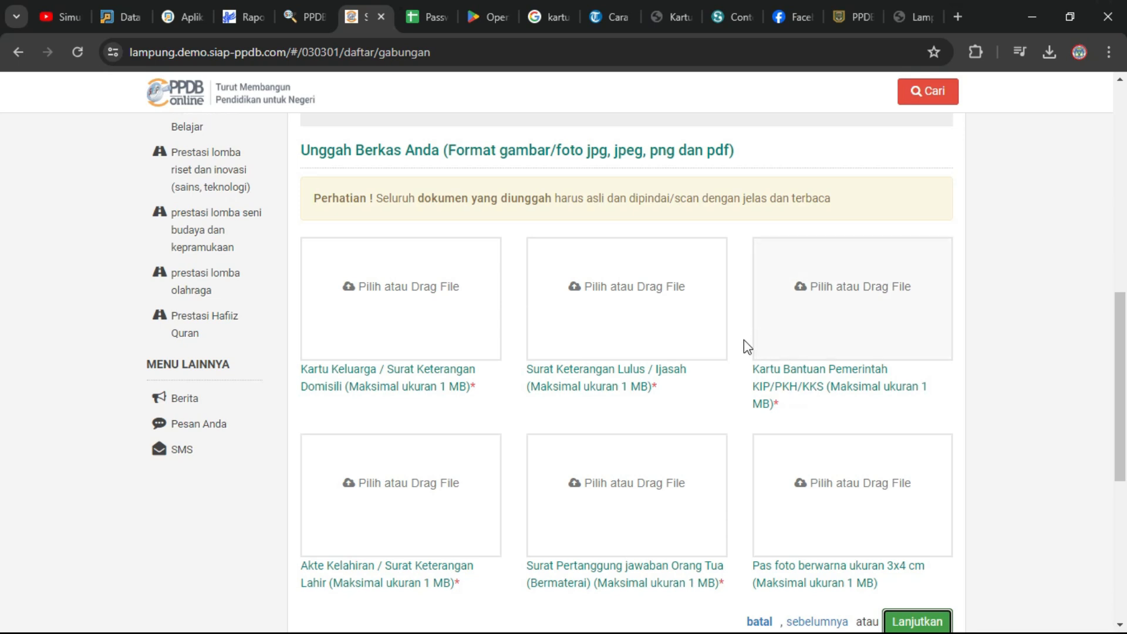
{"action": "left_click", "coordinate": [391, 315]}
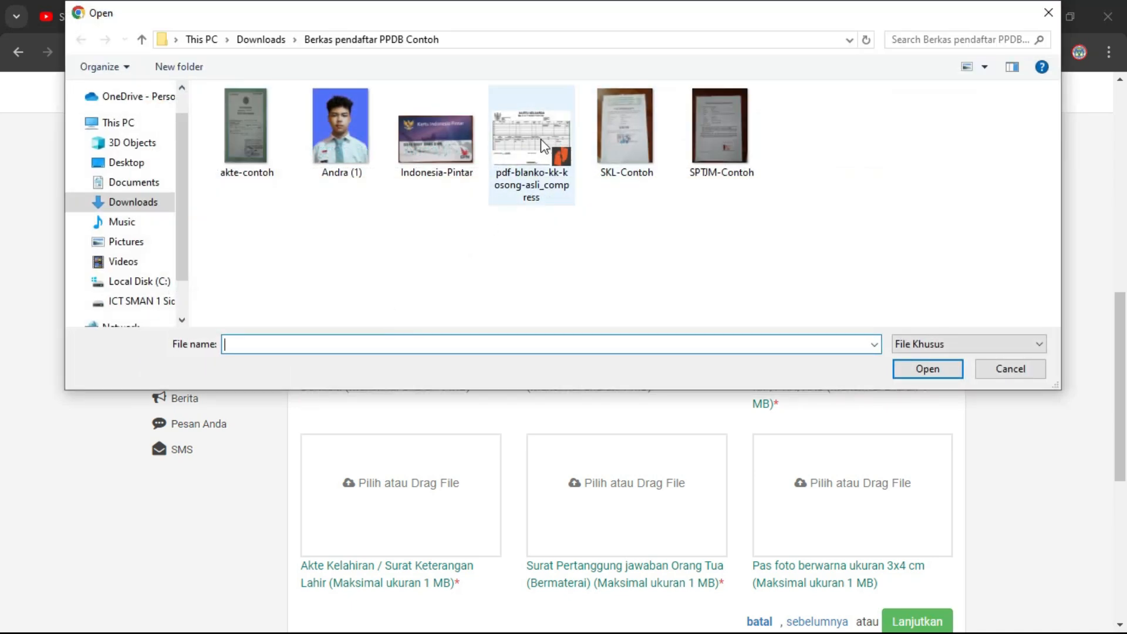
{"action": "double_click", "coordinate": [540, 138]}
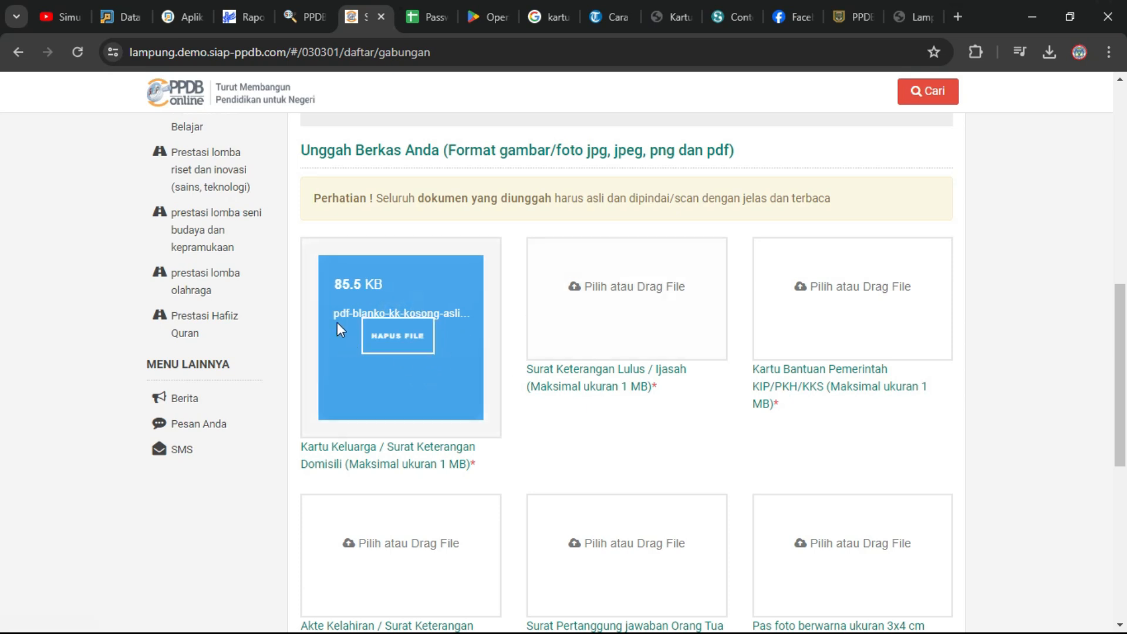
- Upload SKL-Contoh as the Surat Keterangan Lulus / Ijasah document
{"action": "left_click", "coordinate": [644, 294]}
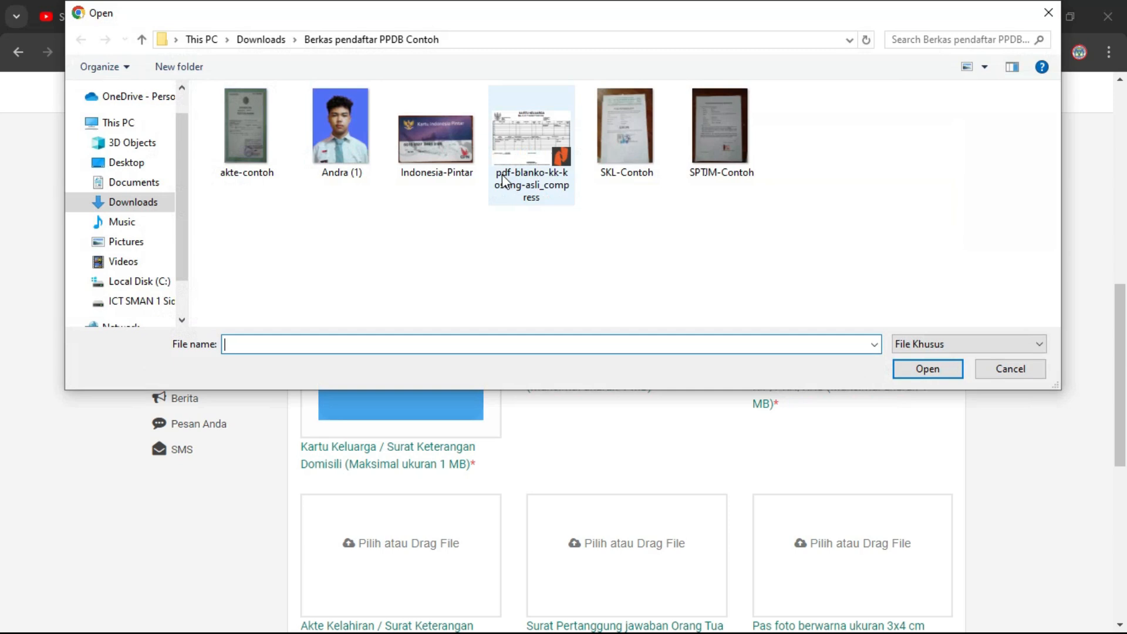
{"action": "left_click", "coordinate": [1011, 368]}
{"action": "left_click", "coordinate": [614, 329]}
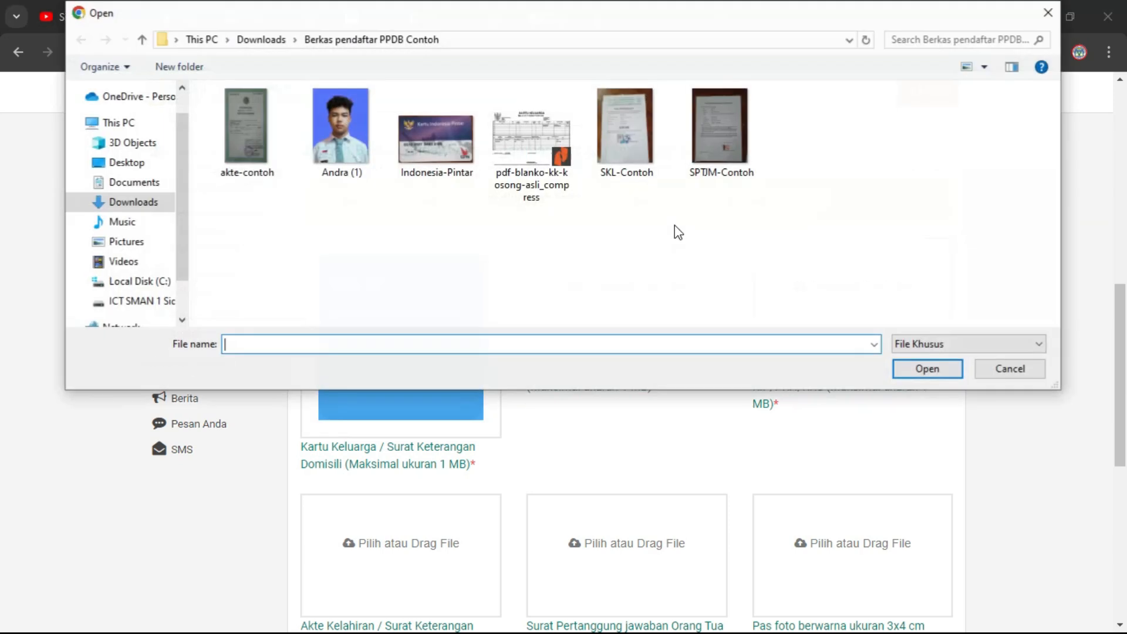
{"action": "double_click", "coordinate": [635, 148]}
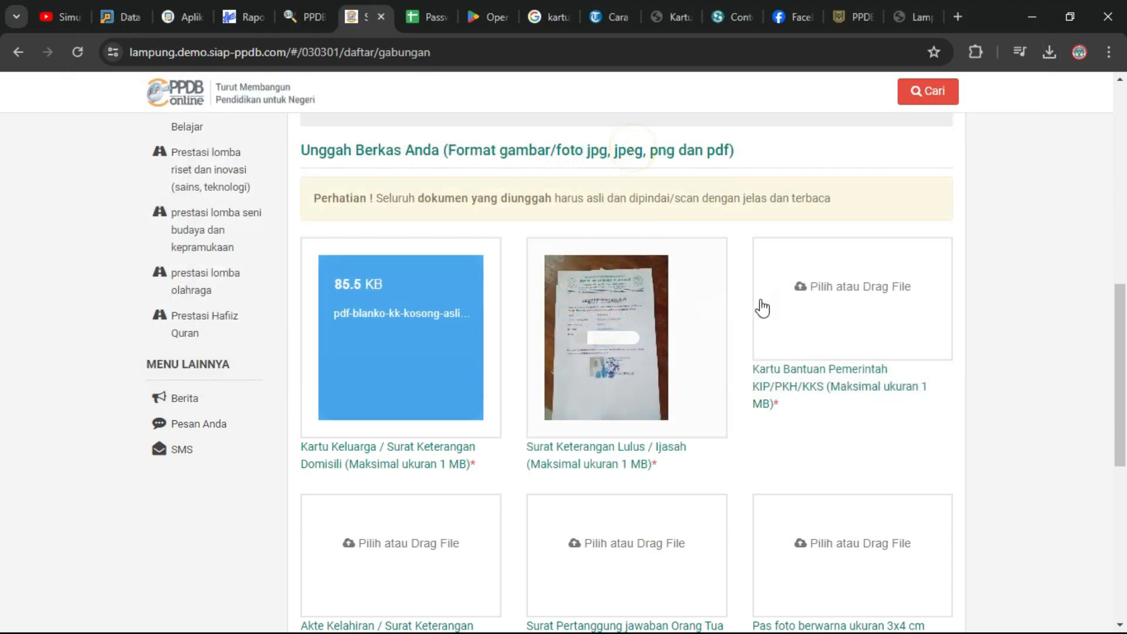
- Upload Indonesia-Pintar as the Kartu Bantuan Pemerintah KIP/PKH/KKS document
{"action": "left_click", "coordinate": [834, 315]}
{"action": "left_click", "coordinate": [431, 153]}
{"action": "double_click", "coordinate": [431, 153]}
- Upload akte-contoh as the Akte Kelahiran / Surat Keterangan Lahir document
{"action": "scroll", "coordinate": [544, 452], "scroll_direction": "down", "scroll_amount": 3}
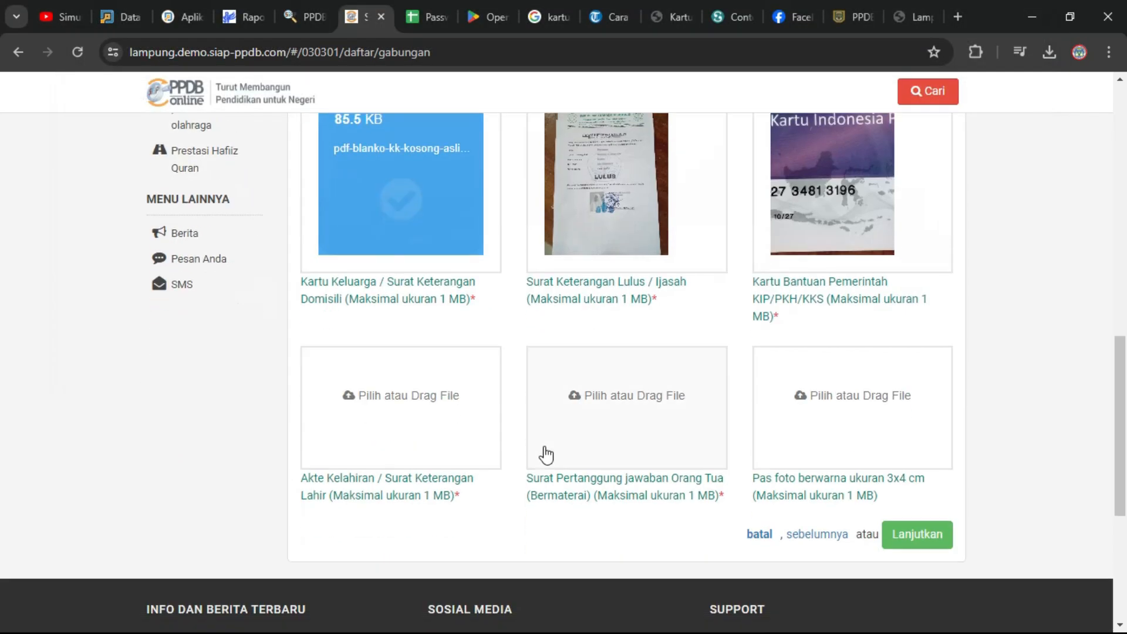
{"action": "left_click", "coordinate": [419, 421]}
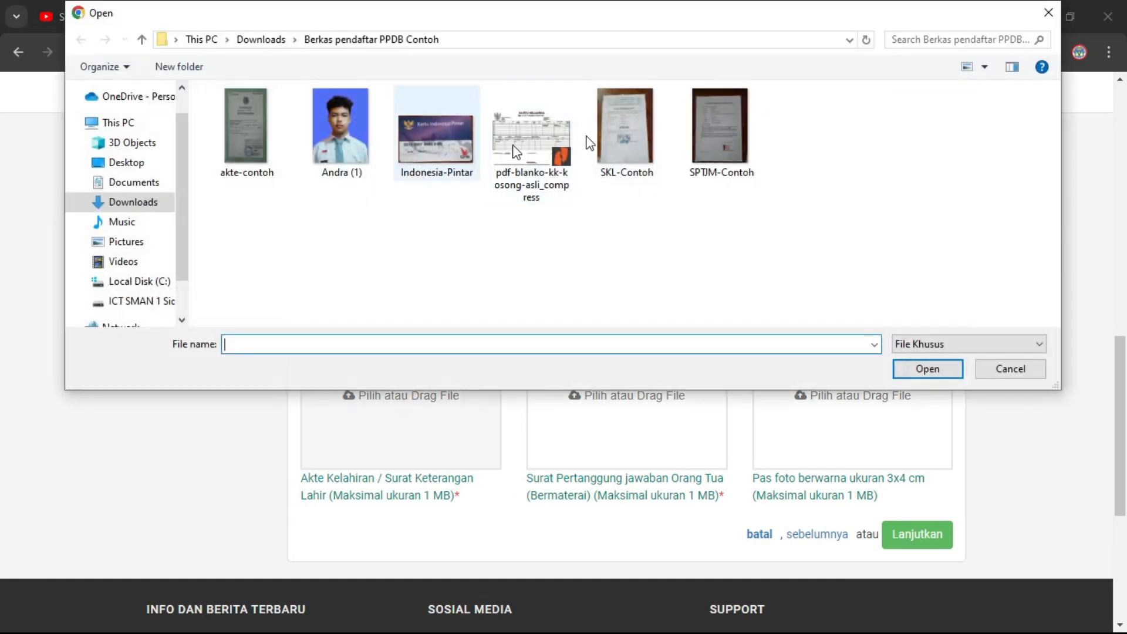
{"action": "double_click", "coordinate": [258, 145]}
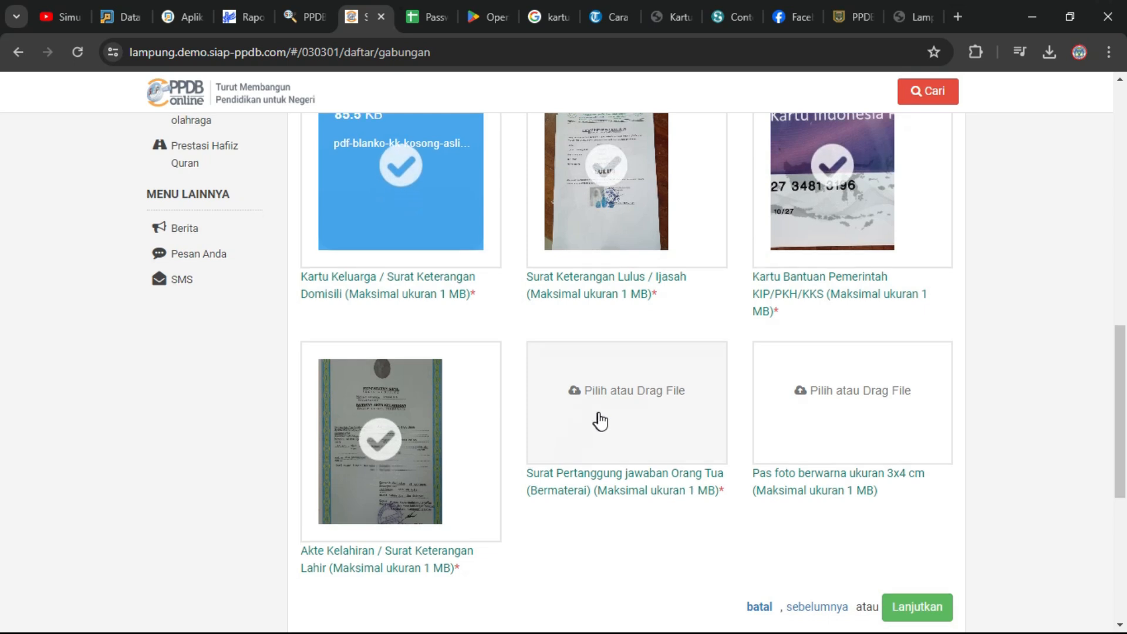
{"action": "scroll", "coordinate": [599, 420], "scroll_direction": "down", "scroll_amount": 1}
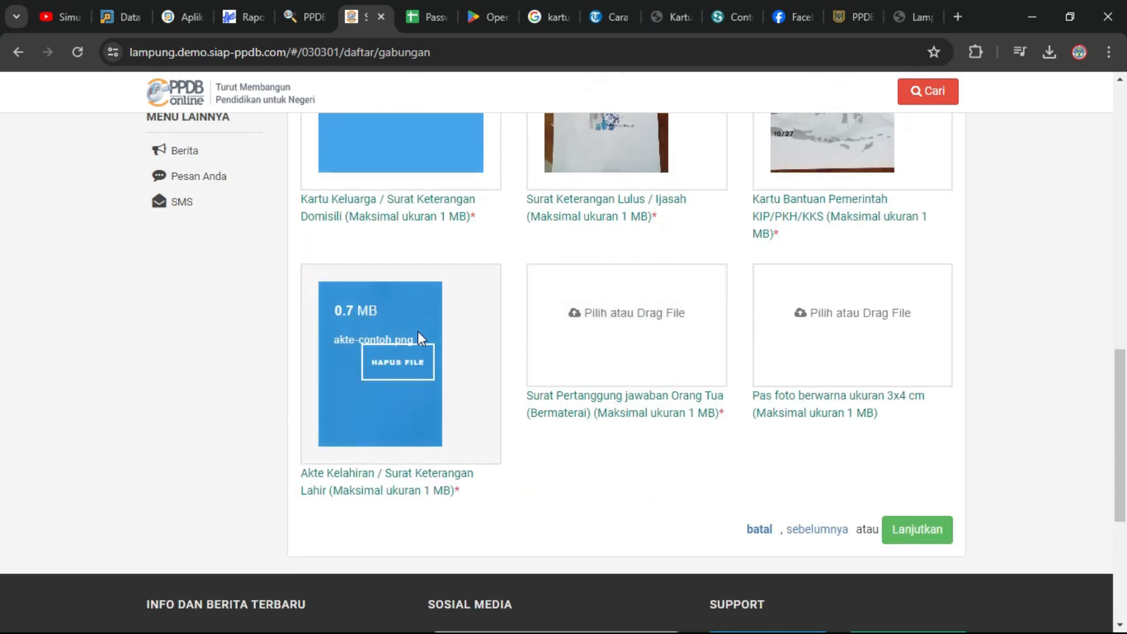
- Upload SPTJM-Contoh as the Surat Pertanggung jawaban Orang Tua and the student portrait as the Pas foto berwarna ukuran 3x4 cm
{"action": "left_click", "coordinate": [611, 322]}
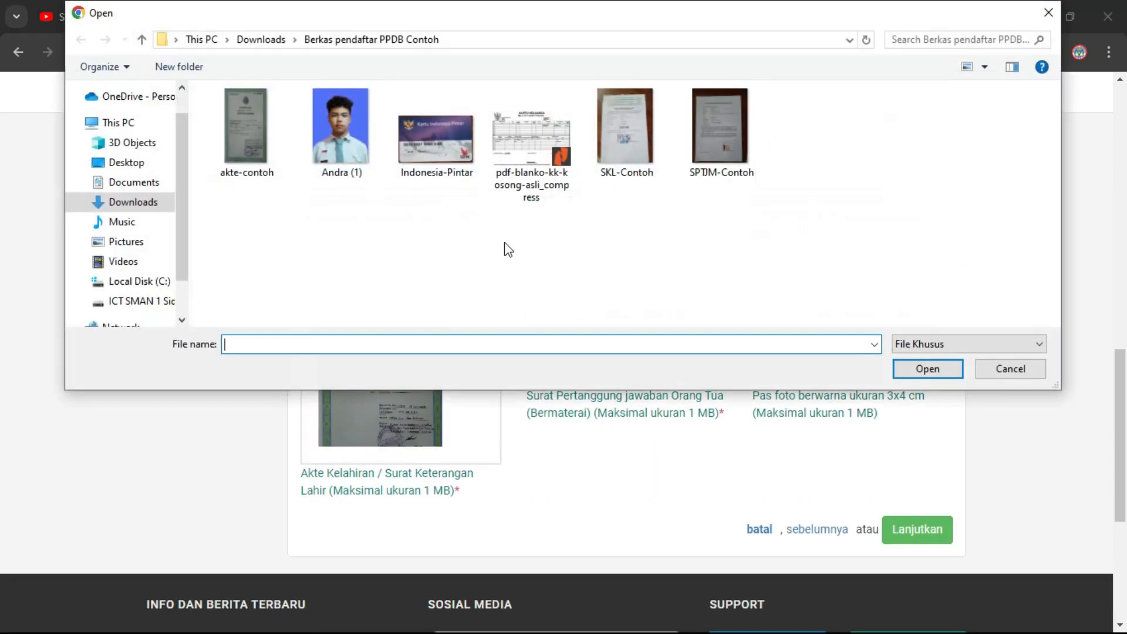
{"action": "double_click", "coordinate": [715, 136]}
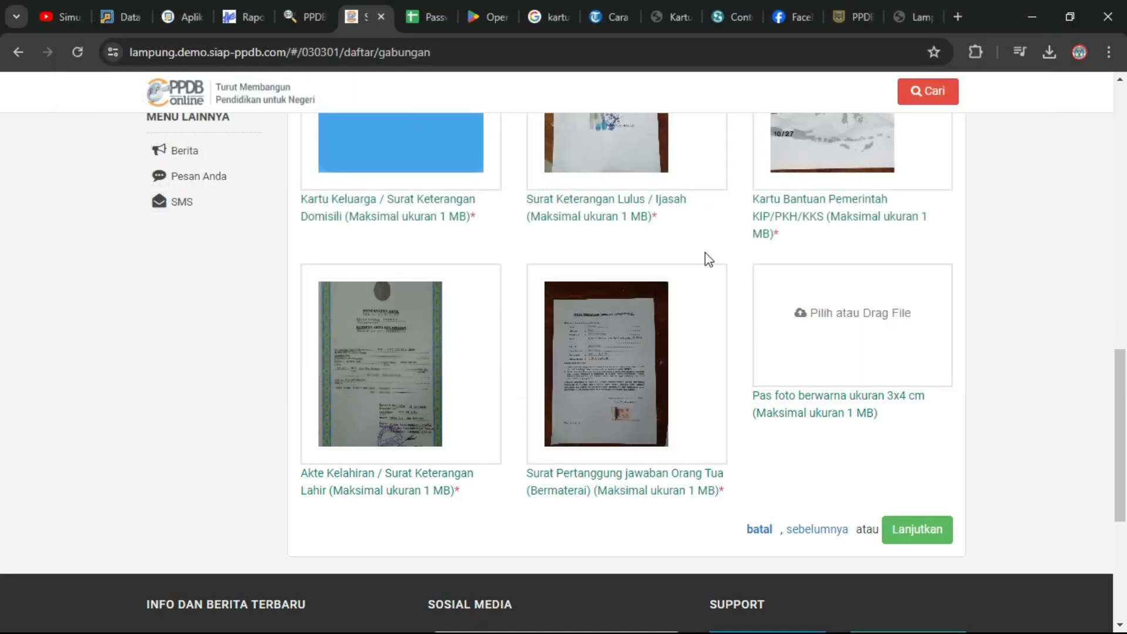
{"action": "left_click", "coordinate": [884, 322]}
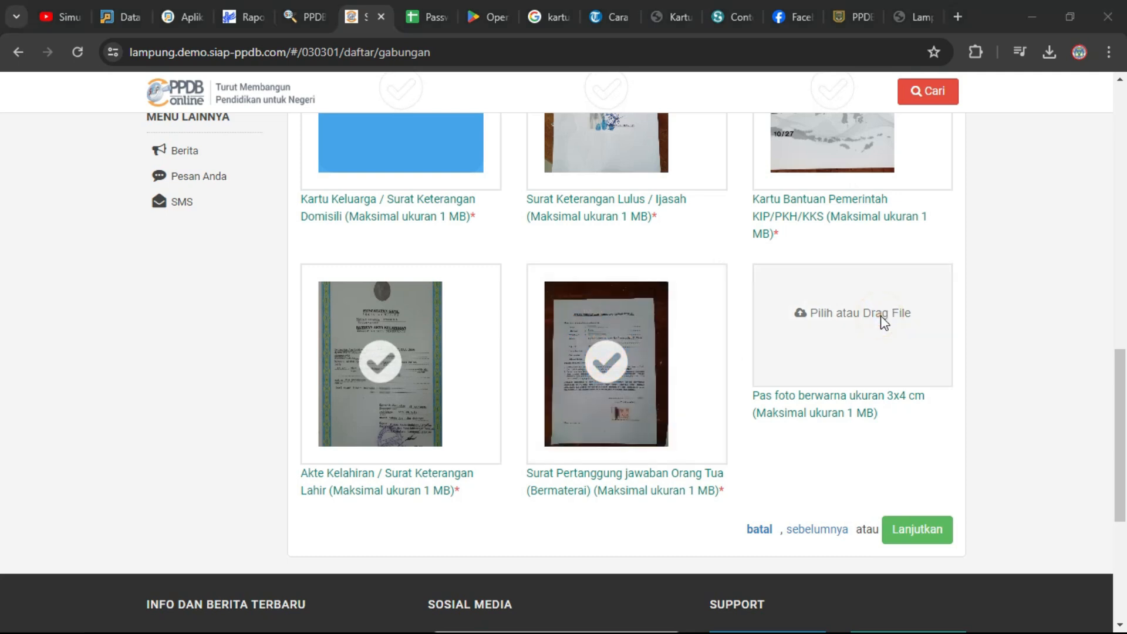
{"action": "double_click", "coordinate": [358, 132]}
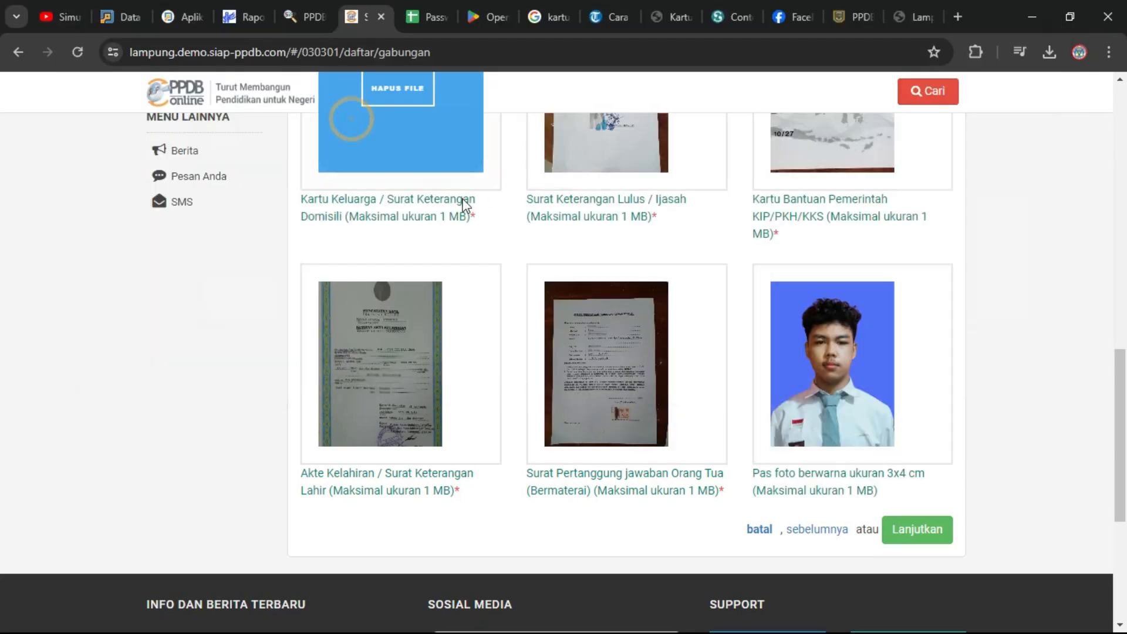
- Check all uploaded documents and continue to the Pilih Sekolah stage
{"action": "scroll", "coordinate": [855, 297], "scroll_direction": "down", "scroll_amount": 3}
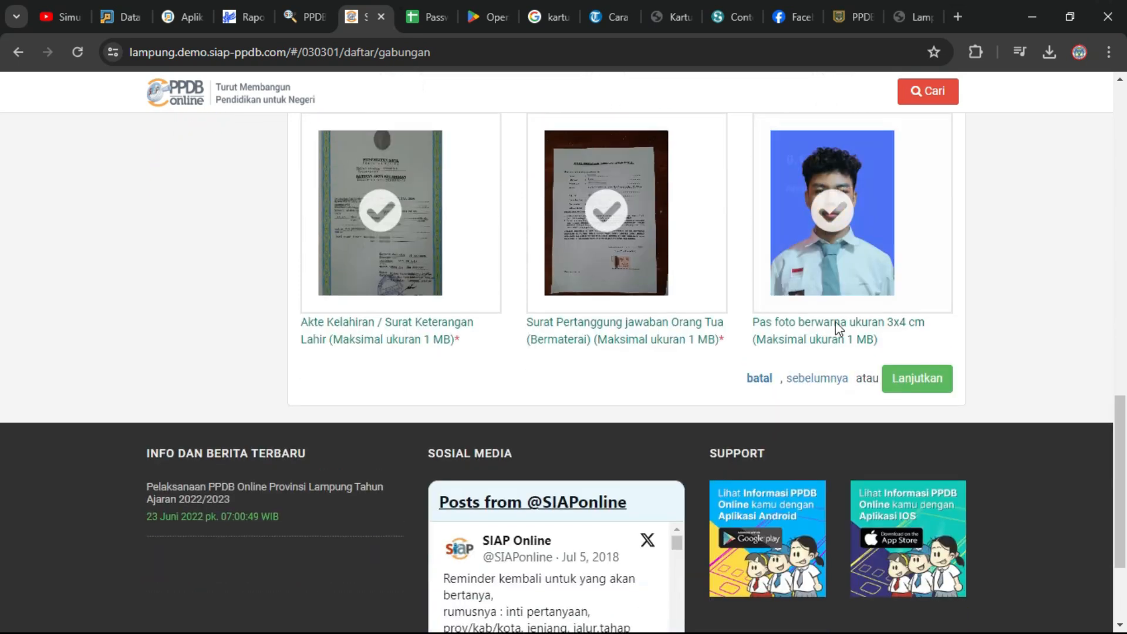
{"action": "scroll", "coordinate": [836, 322], "scroll_direction": "up", "scroll_amount": 10}
{"action": "scroll", "coordinate": [835, 347], "scroll_direction": "down", "scroll_amount": 12}
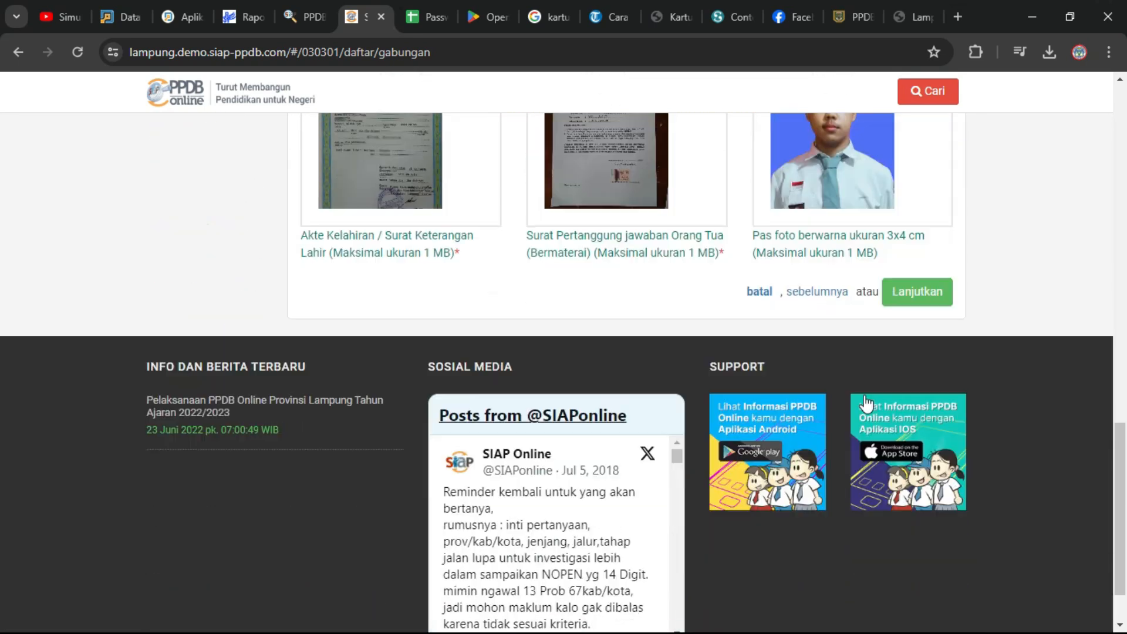
{"action": "left_click", "coordinate": [919, 284]}
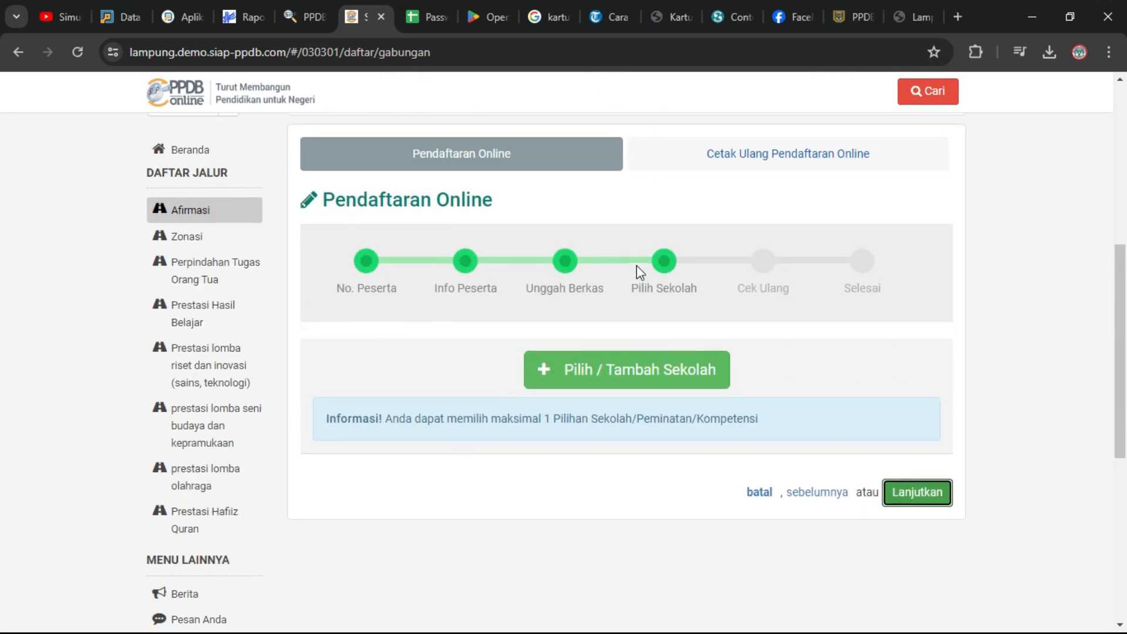
- Search the school list for sidomulyo and add SMAN 1 SIDOMULYO with Semua Kompetensi as the school choice
{"action": "left_click", "coordinate": [615, 385]}
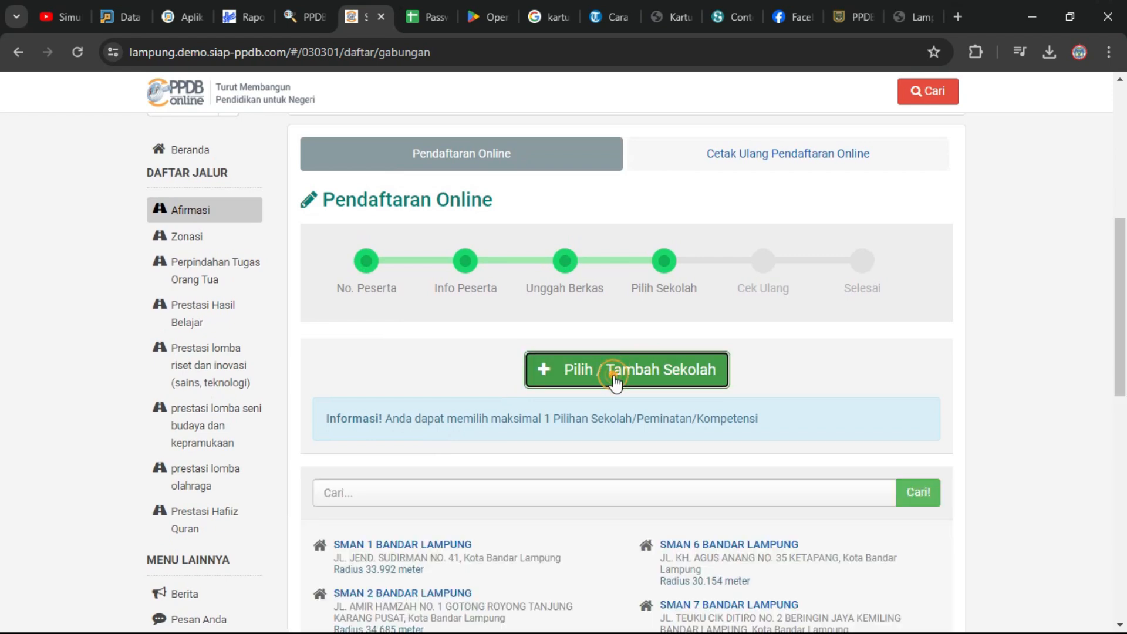
{"action": "scroll", "coordinate": [564, 387], "scroll_direction": "down", "scroll_amount": 3}
{"action": "left_click", "coordinate": [524, 336]}
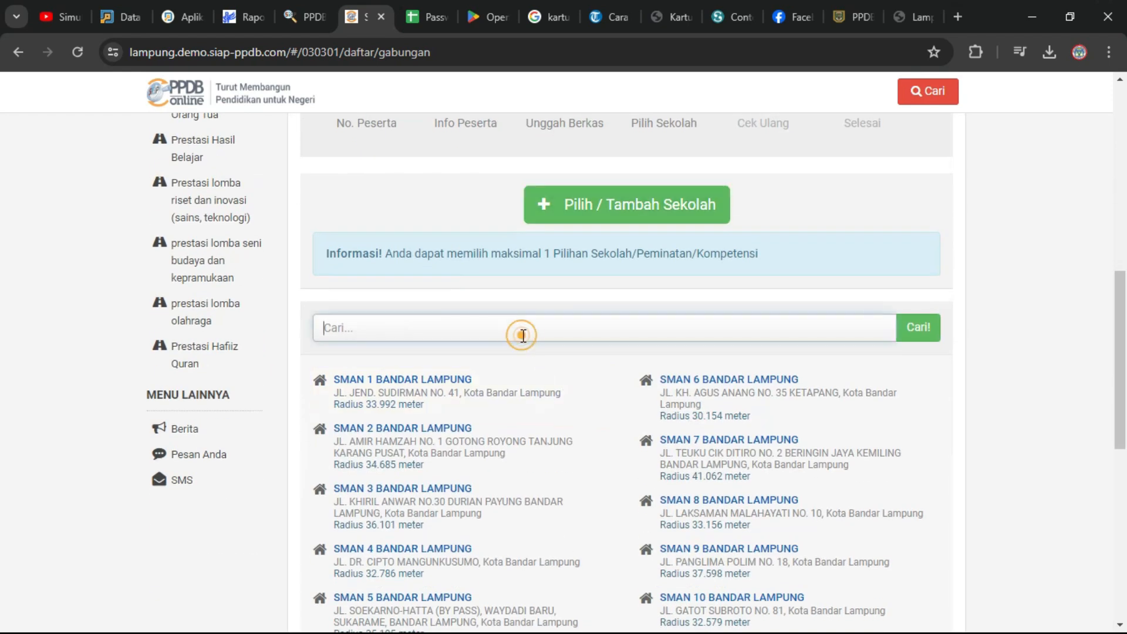
{"action": "type", "text": "sidomulyo"}
{"action": "key", "text": "Return"}
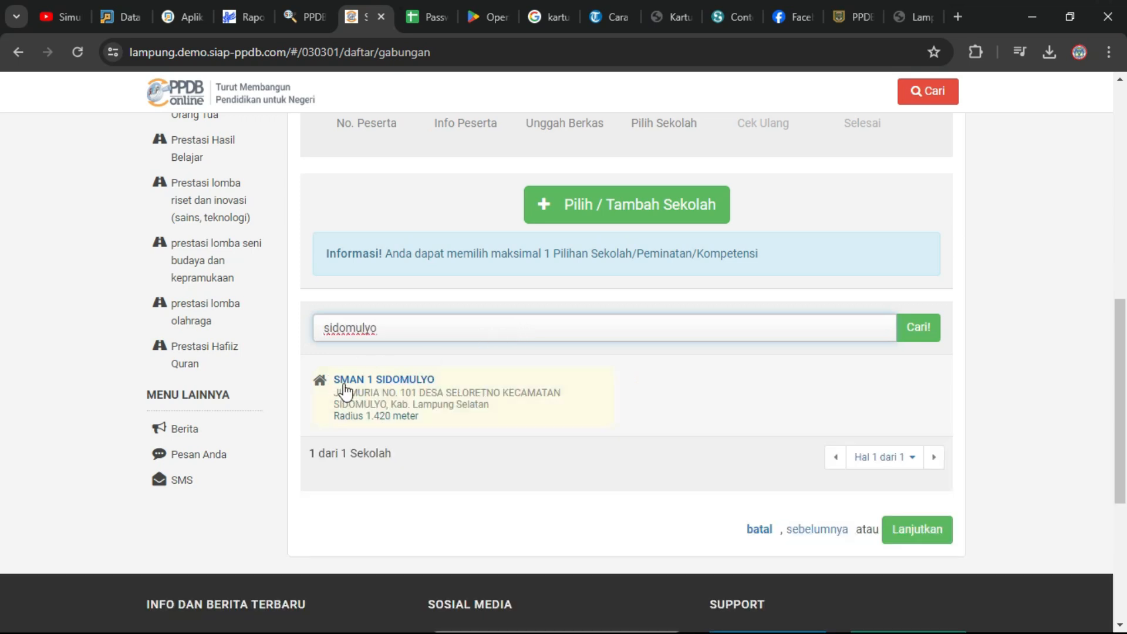
{"action": "left_click", "coordinate": [383, 383]}
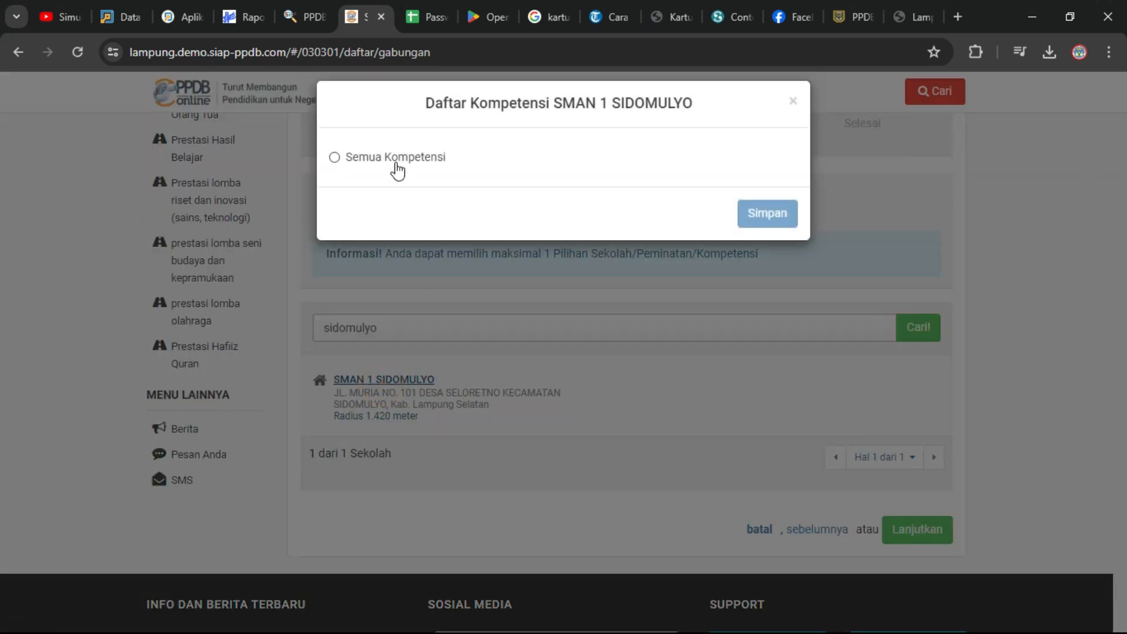
{"action": "left_click", "coordinate": [396, 165]}
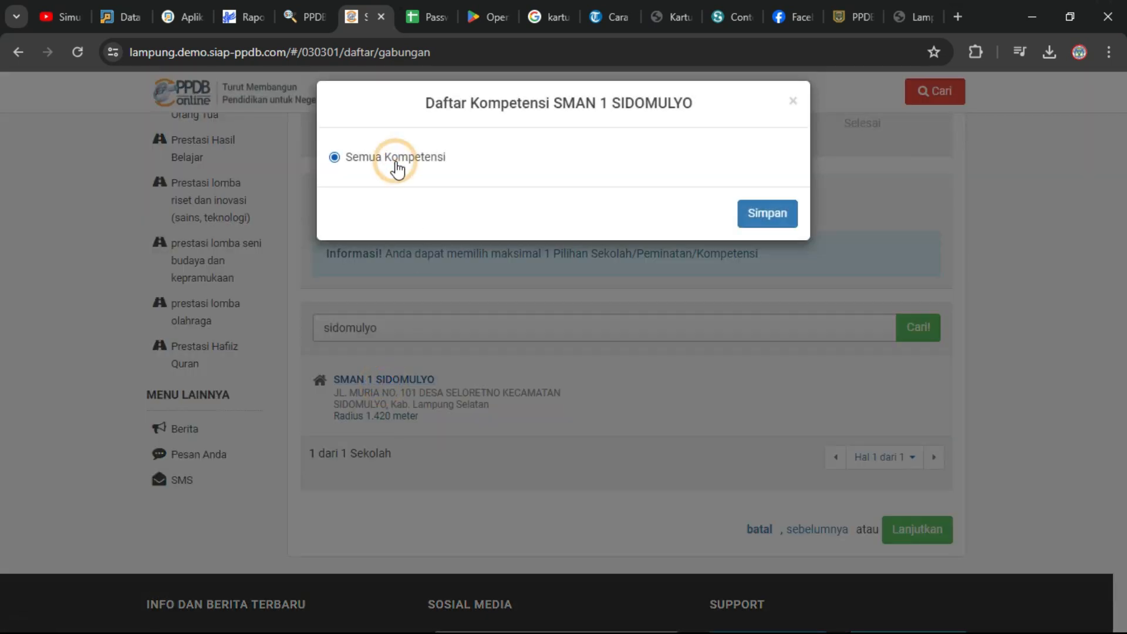
{"action": "left_click", "coordinate": [769, 215]}
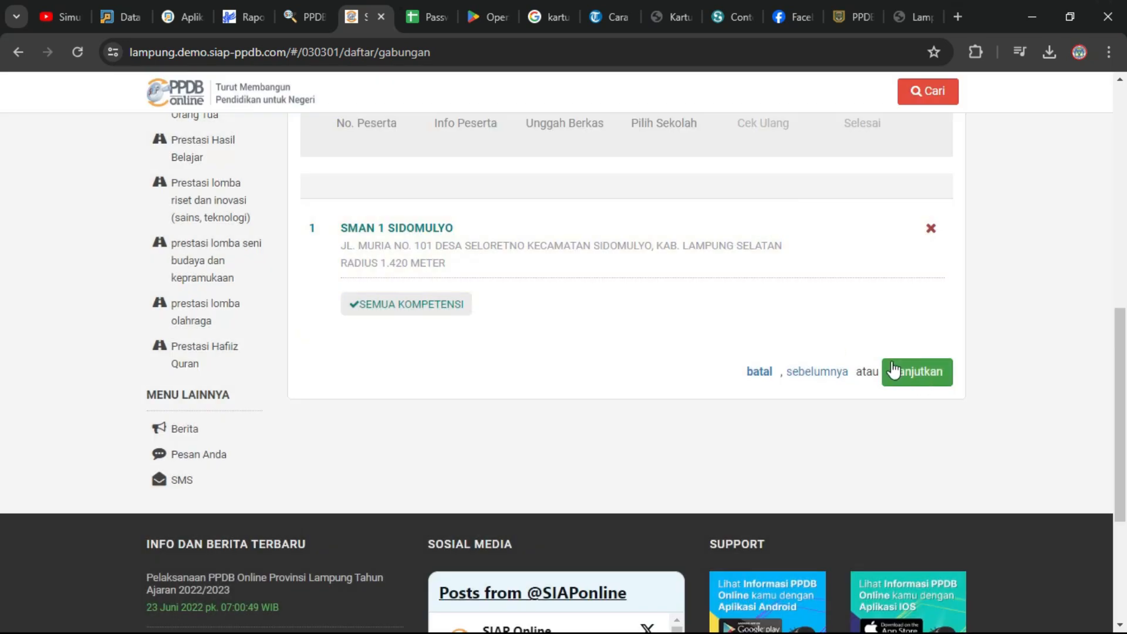
- Continue to the Cek Ulang stage and review the participant data, uploaded file list and school coordinates
{"action": "left_click", "coordinate": [920, 379]}
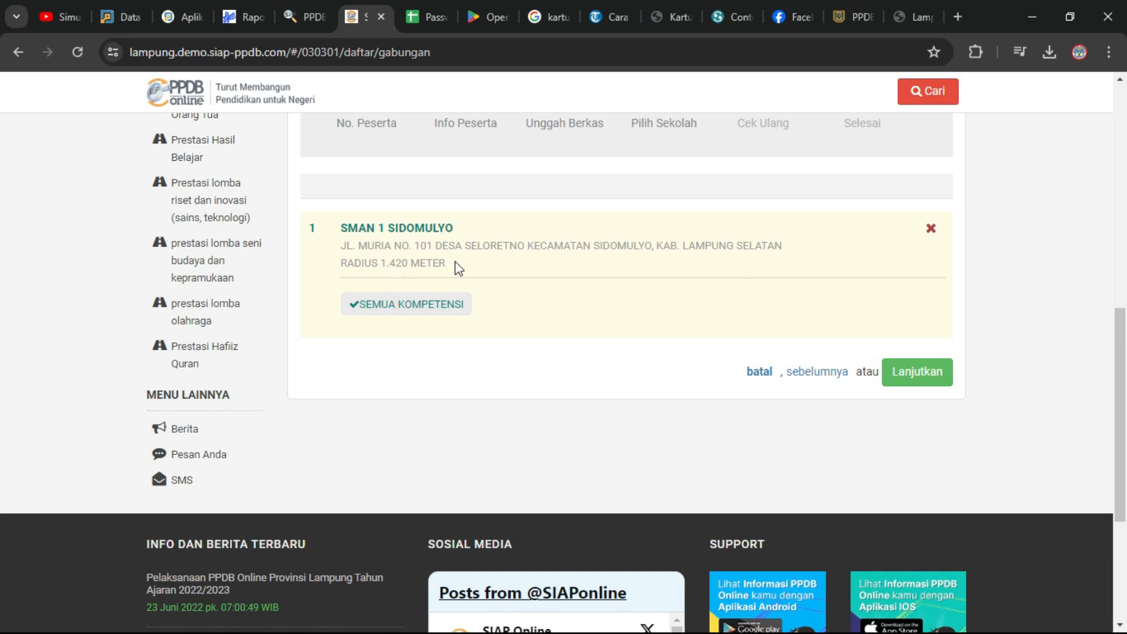
{"action": "scroll", "coordinate": [812, 334], "scroll_direction": "up", "scroll_amount": 5}
{"action": "scroll", "coordinate": [834, 364], "scroll_direction": "down", "scroll_amount": 4}
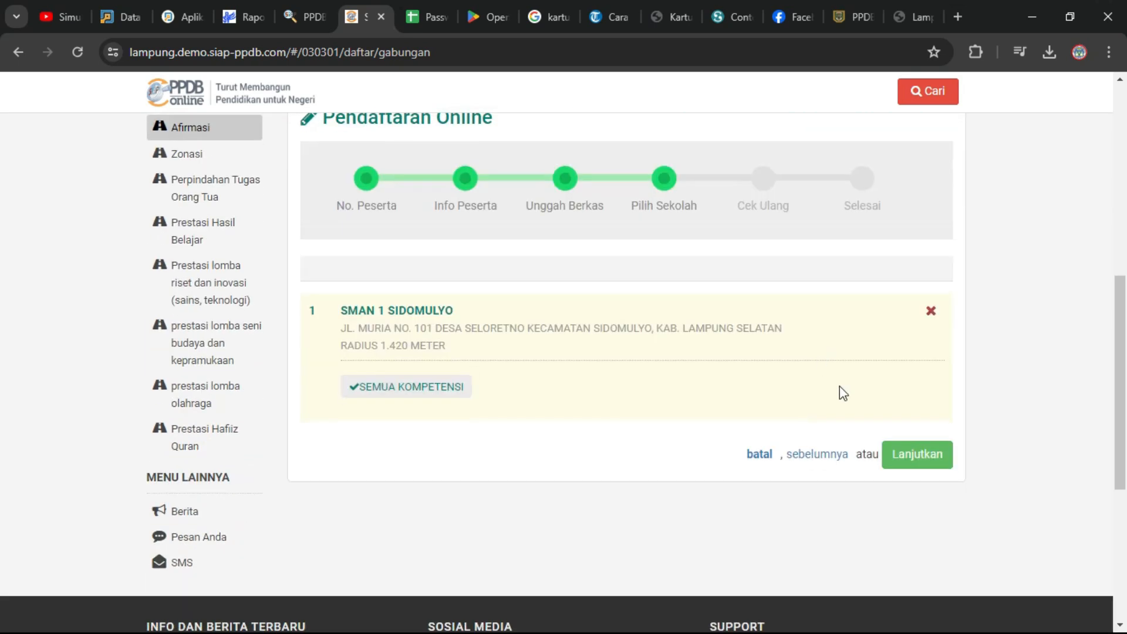
{"action": "left_click", "coordinate": [918, 455]}
{"action": "scroll", "coordinate": [681, 395], "scroll_direction": "down", "scroll_amount": 5}
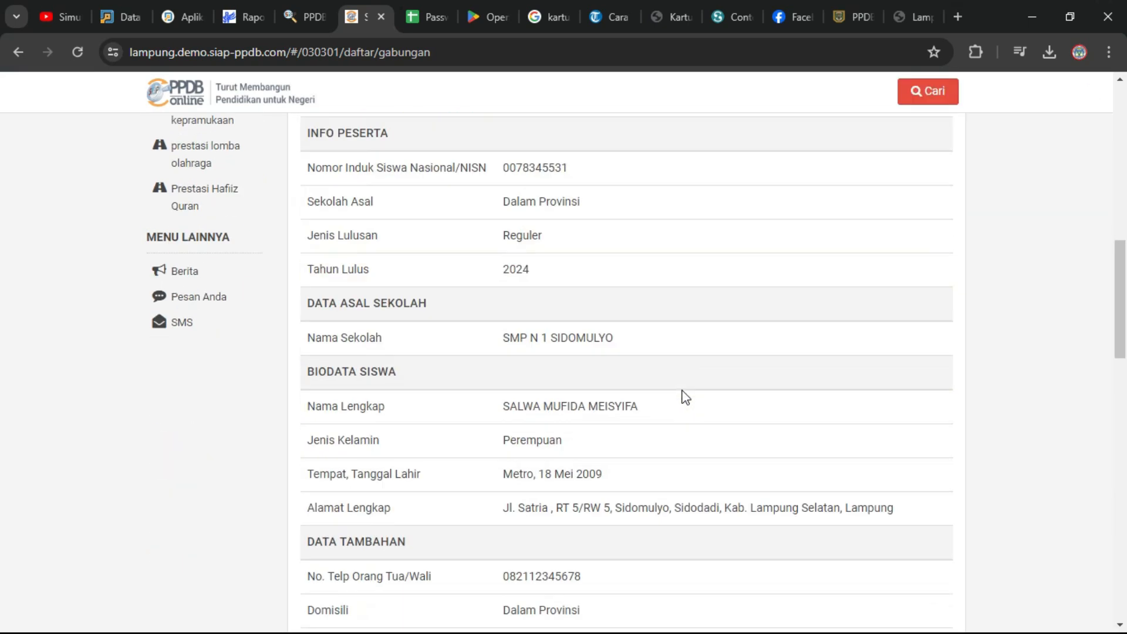
{"action": "scroll", "coordinate": [604, 344], "scroll_direction": "down", "scroll_amount": 10}
{"action": "scroll", "coordinate": [582, 279], "scroll_direction": "up", "scroll_amount": 3}
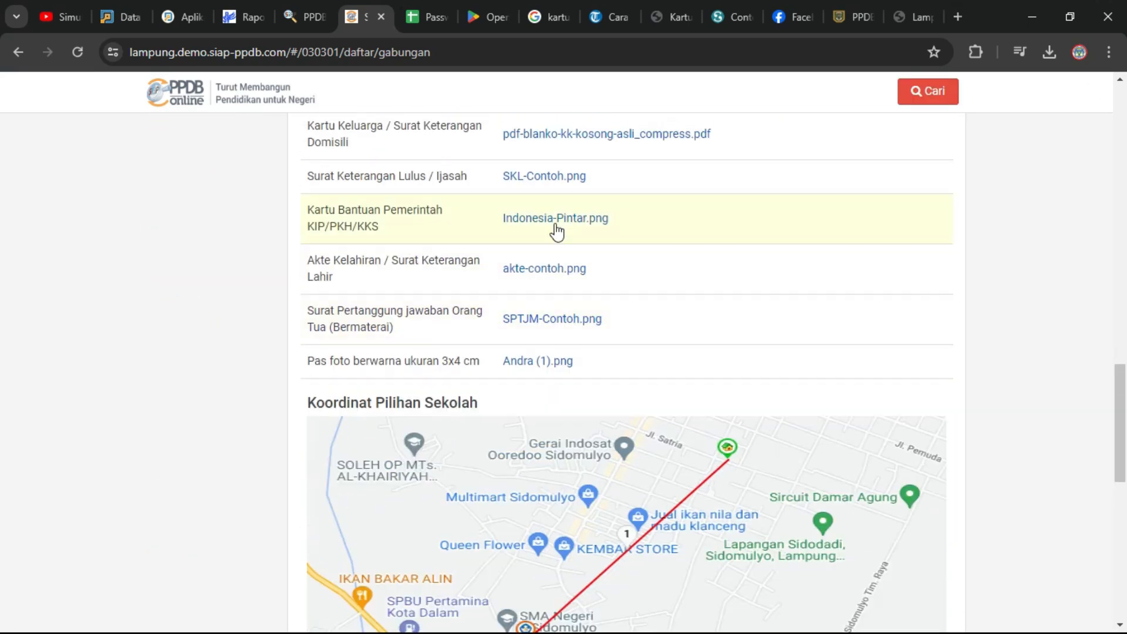
{"action": "scroll", "coordinate": [581, 254], "scroll_direction": "up", "scroll_amount": 3}
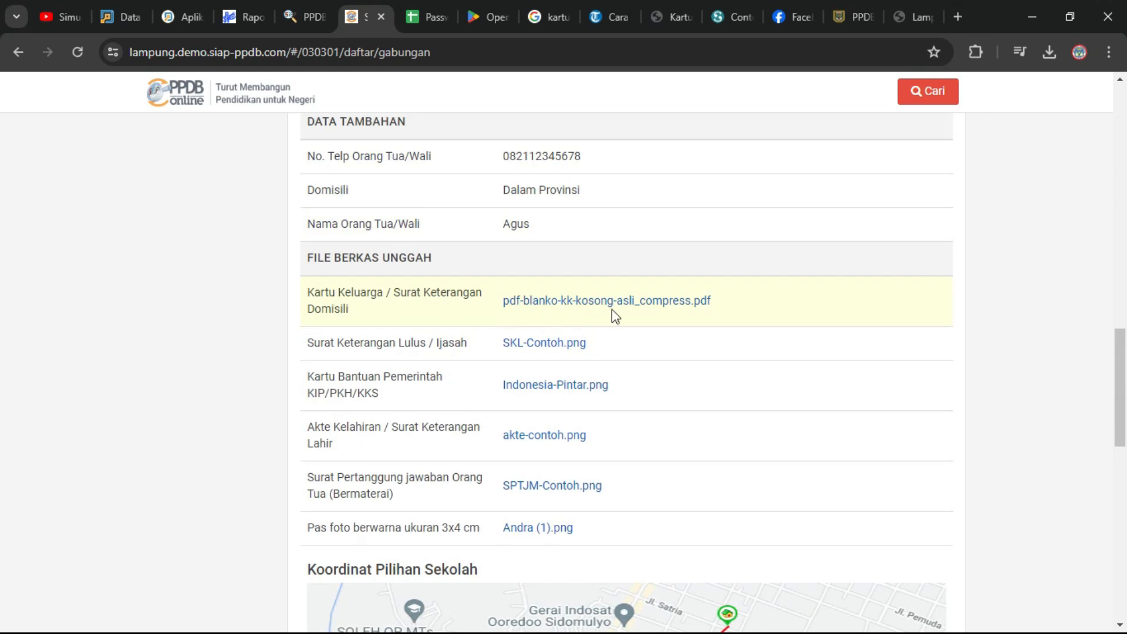
- Open the uploaded Kartu Keluarga PDF to check its content and return to the registration summary
{"action": "left_click", "coordinate": [594, 301]}
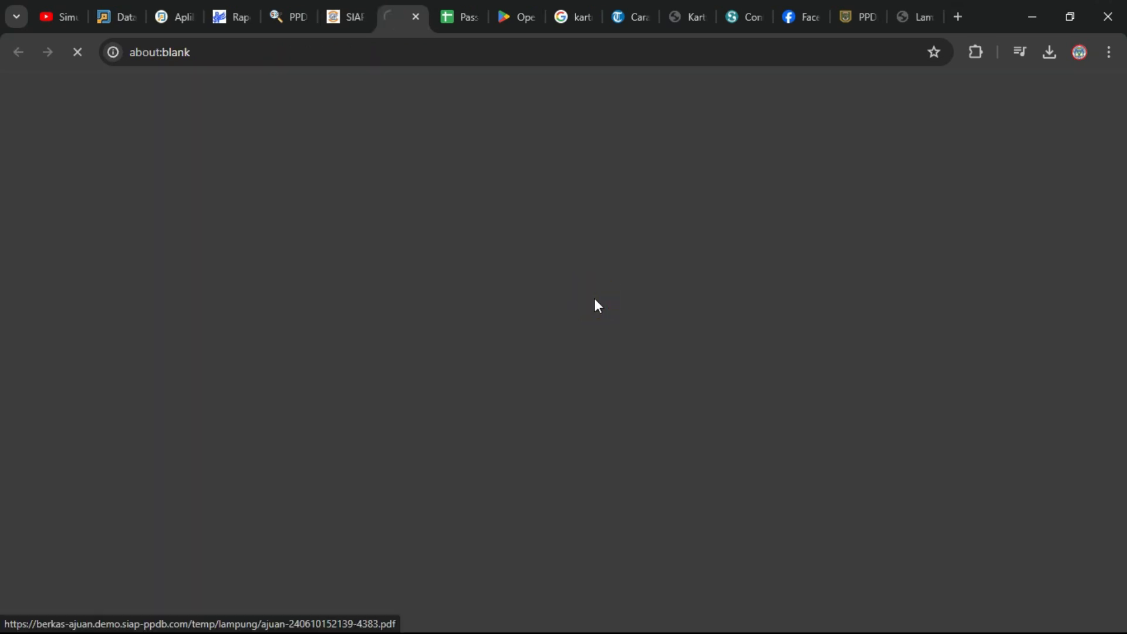
{"action": "scroll", "coordinate": [574, 346], "scroll_direction": "down", "scroll_amount": 2}
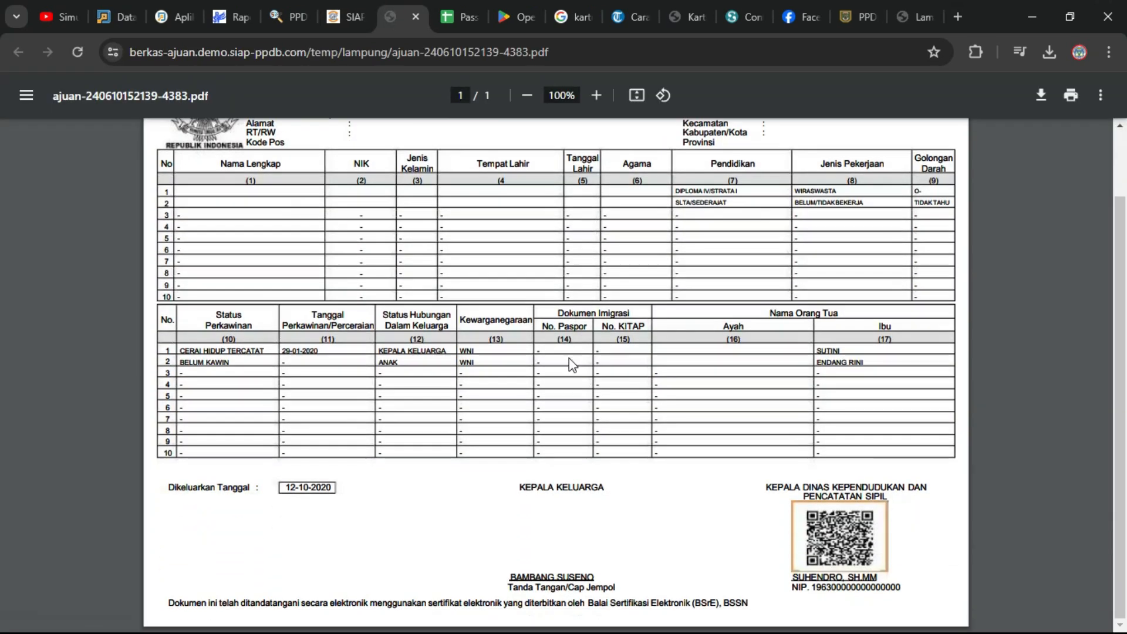
{"action": "scroll", "coordinate": [569, 364], "scroll_direction": "up", "scroll_amount": 2}
{"action": "left_click", "coordinate": [346, 16]}
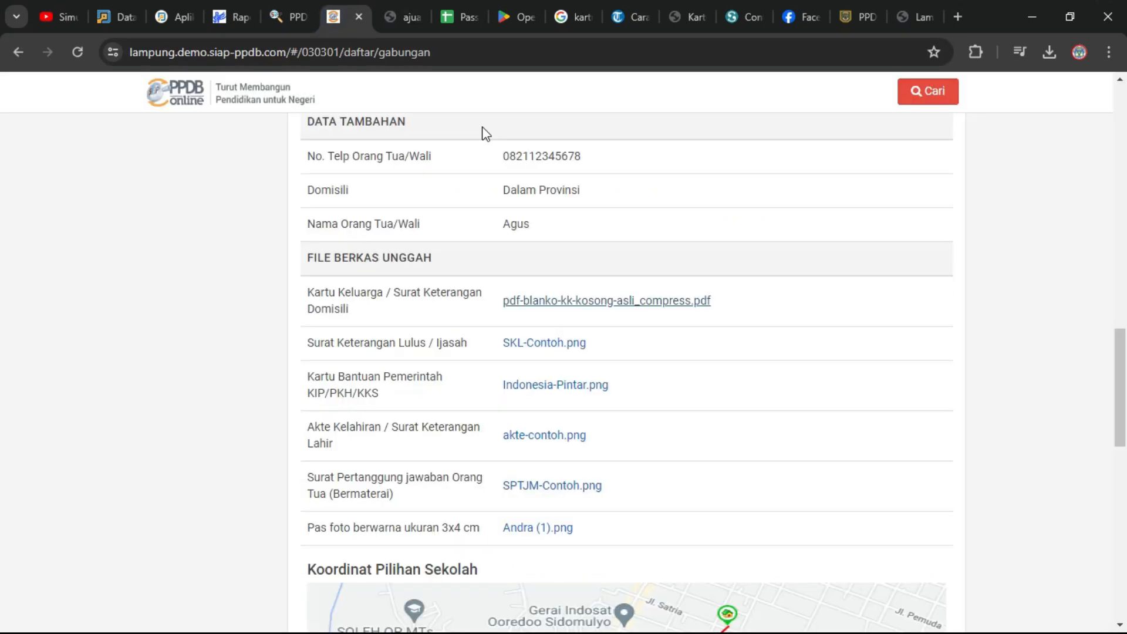
- Agree to the truthfulness declaration below the school map and submit the registration
{"action": "scroll", "coordinate": [524, 374], "scroll_direction": "down", "scroll_amount": 5}
{"action": "scroll", "coordinate": [780, 371], "scroll_direction": "down", "scroll_amount": 3}
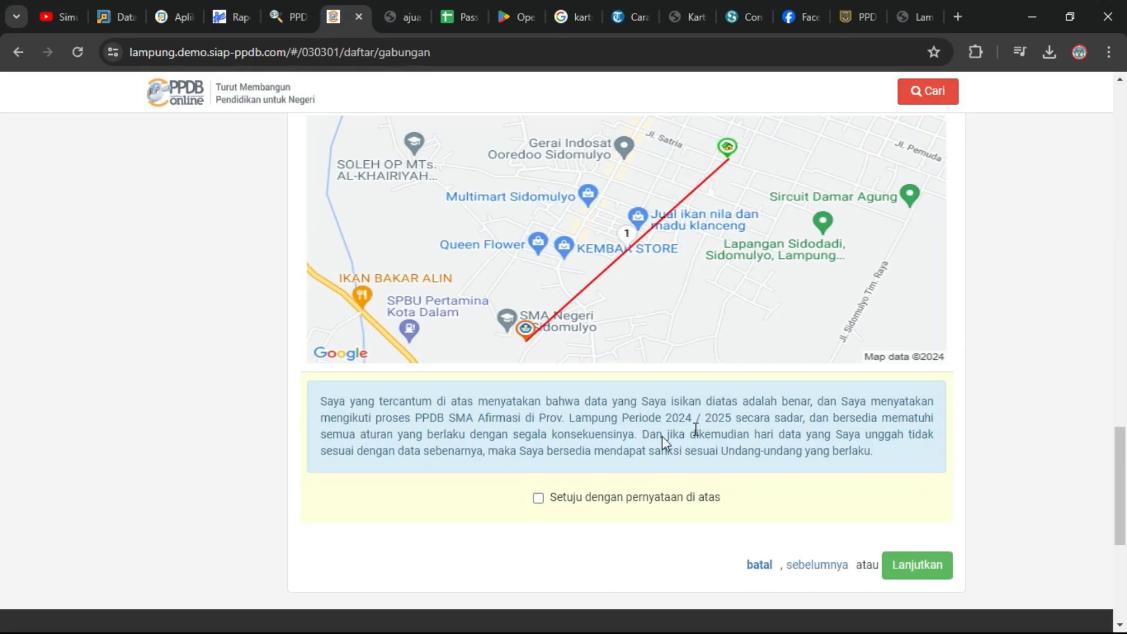
{"action": "left_click", "coordinate": [539, 469]}
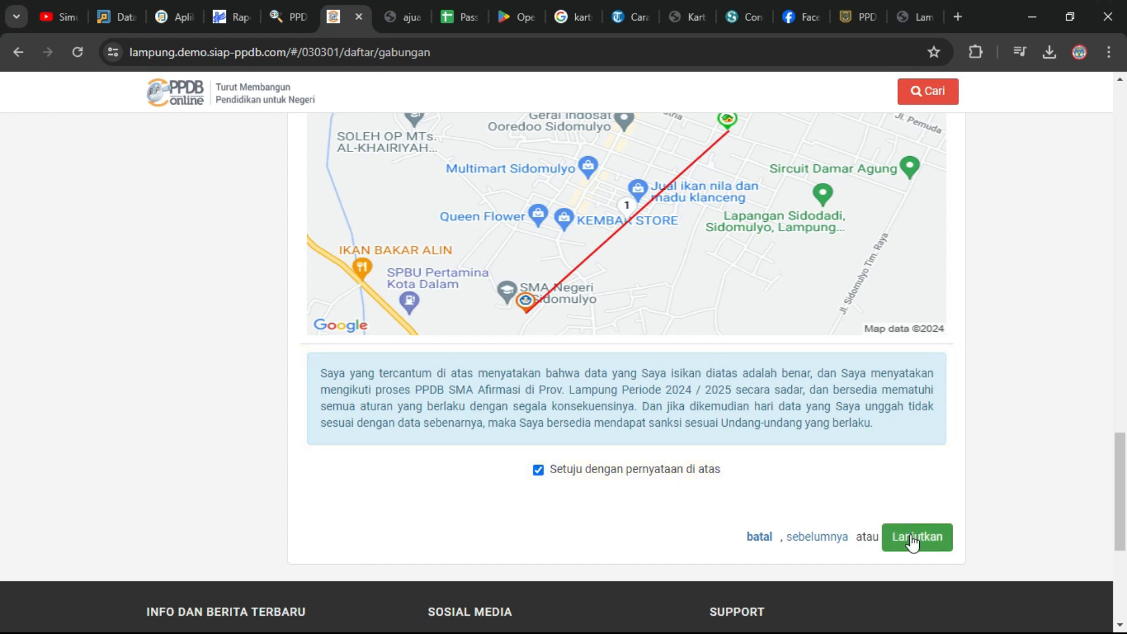
{"action": "scroll", "coordinate": [533, 453], "scroll_direction": "up", "scroll_amount": 5}
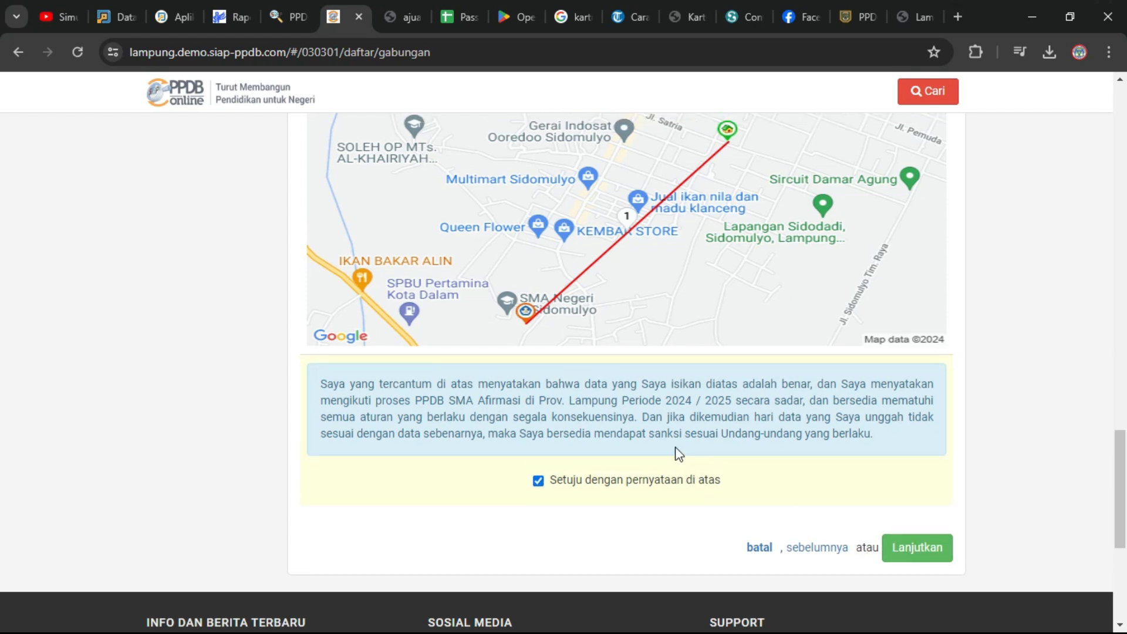
{"action": "scroll", "coordinate": [674, 395], "scroll_direction": "down", "scroll_amount": 9}
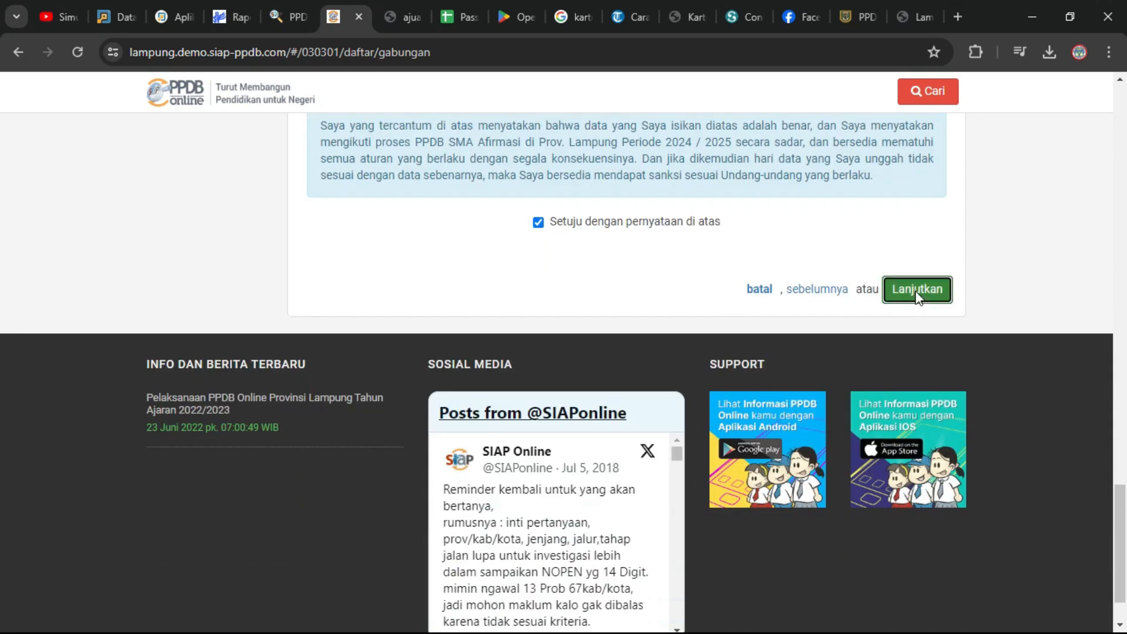
{"action": "left_click", "coordinate": [914, 290]}
- Review the participant data on the completion page and open the printable Bukti Ajuan Pendaftaran
{"action": "scroll", "coordinate": [587, 293], "scroll_direction": "up", "scroll_amount": 3}
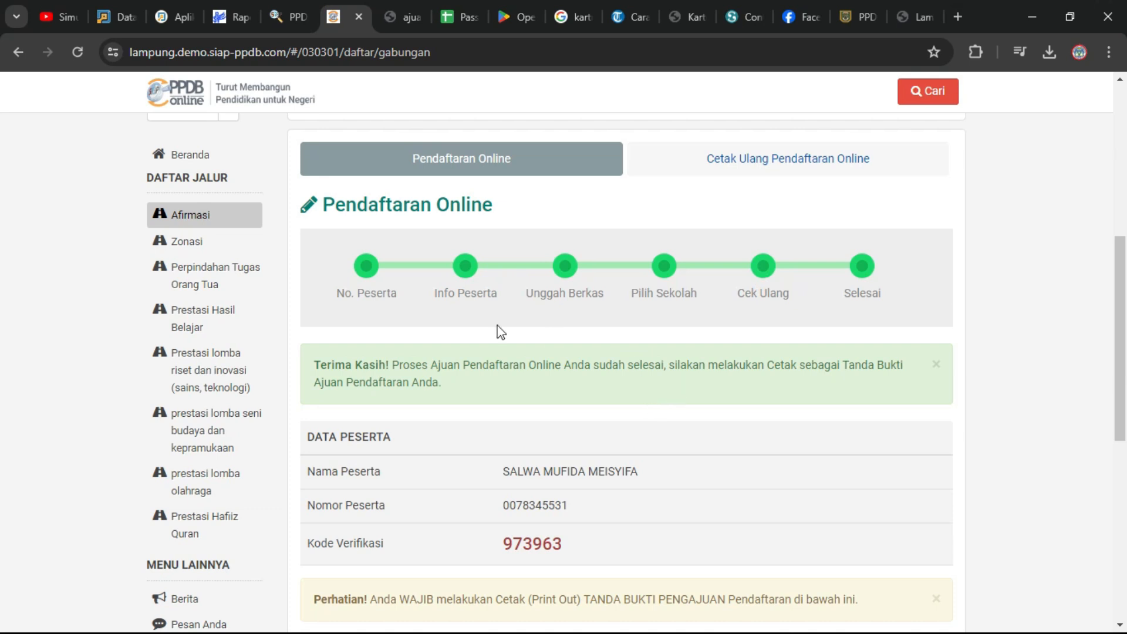
{"action": "scroll", "coordinate": [484, 389], "scroll_direction": "down", "scroll_amount": 5}
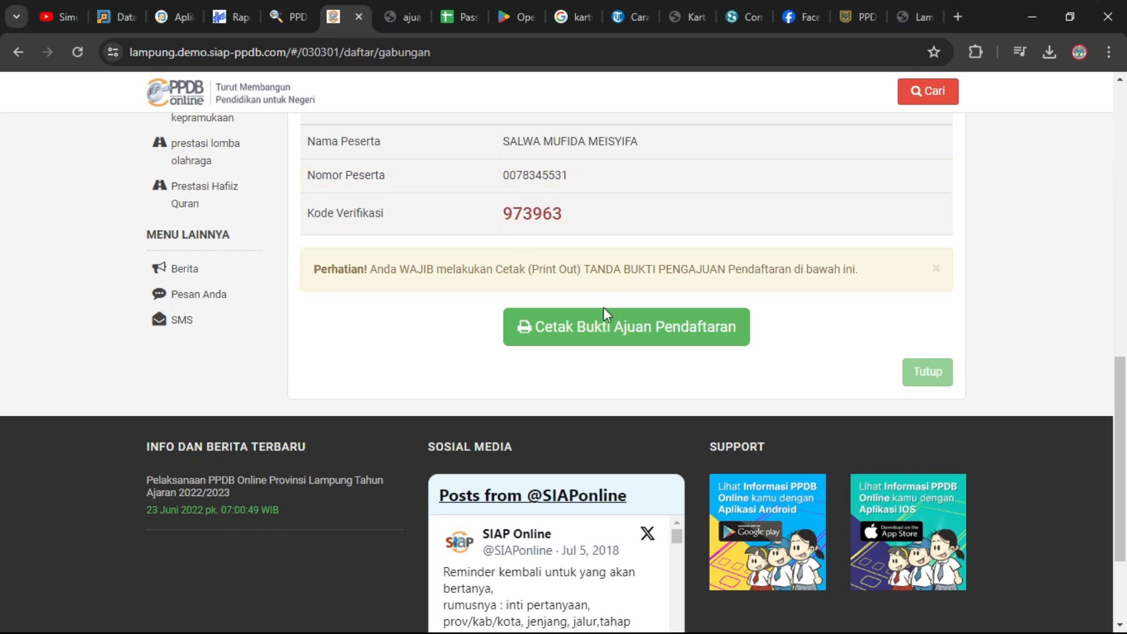
{"action": "left_click", "coordinate": [638, 336]}
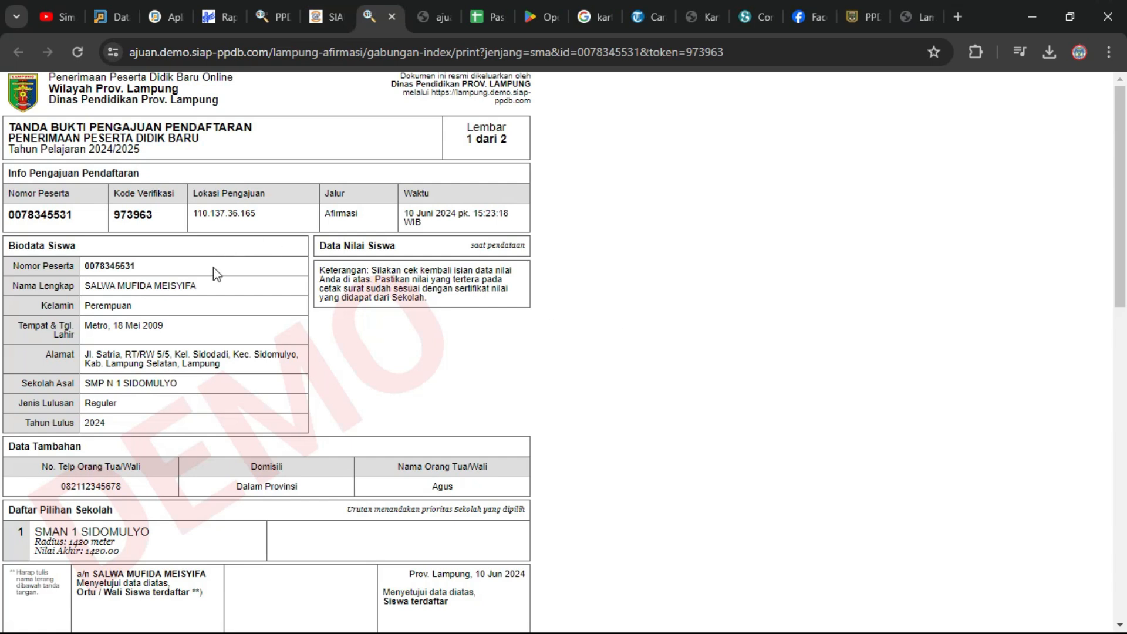
- Examine both sheets of the Tanda Bukti Pengajuan Pendaftaran, including student data, school choice, signature fields and the re-registration warning
{"action": "scroll", "coordinate": [200, 293], "scroll_direction": "down", "scroll_amount": 2}
{"action": "scroll", "coordinate": [202, 284], "scroll_direction": "up", "scroll_amount": 2}
{"action": "scroll", "coordinate": [220, 372], "scroll_direction": "down", "scroll_amount": 4}
{"action": "scroll", "coordinate": [221, 376], "scroll_direction": "down", "scroll_amount": 4}
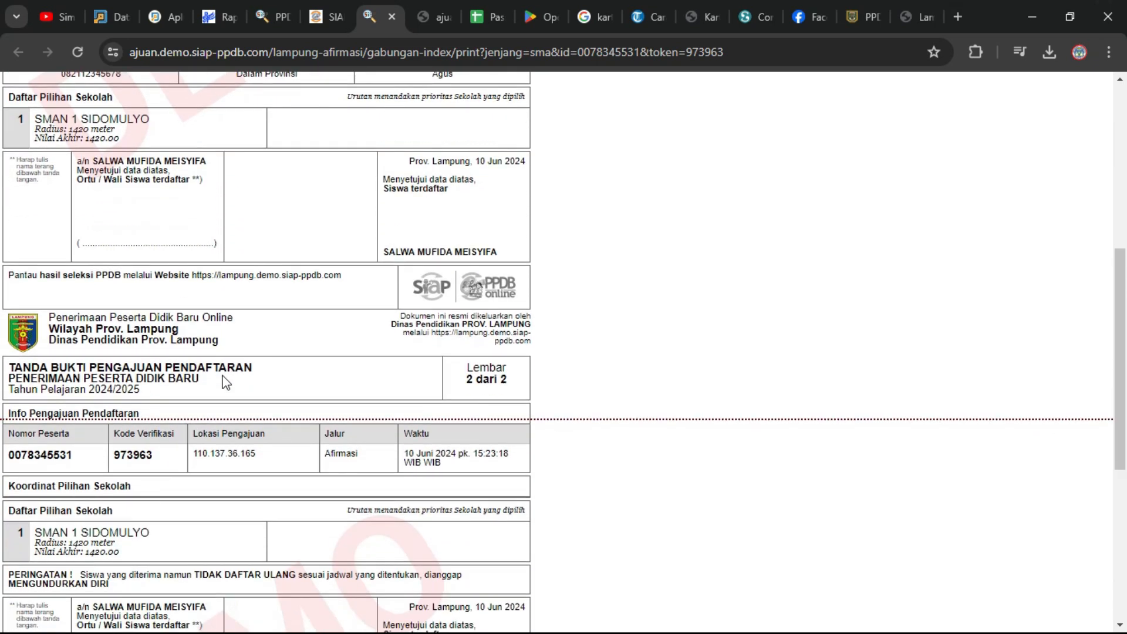
{"action": "scroll", "coordinate": [225, 382], "scroll_direction": "down", "scroll_amount": 1}
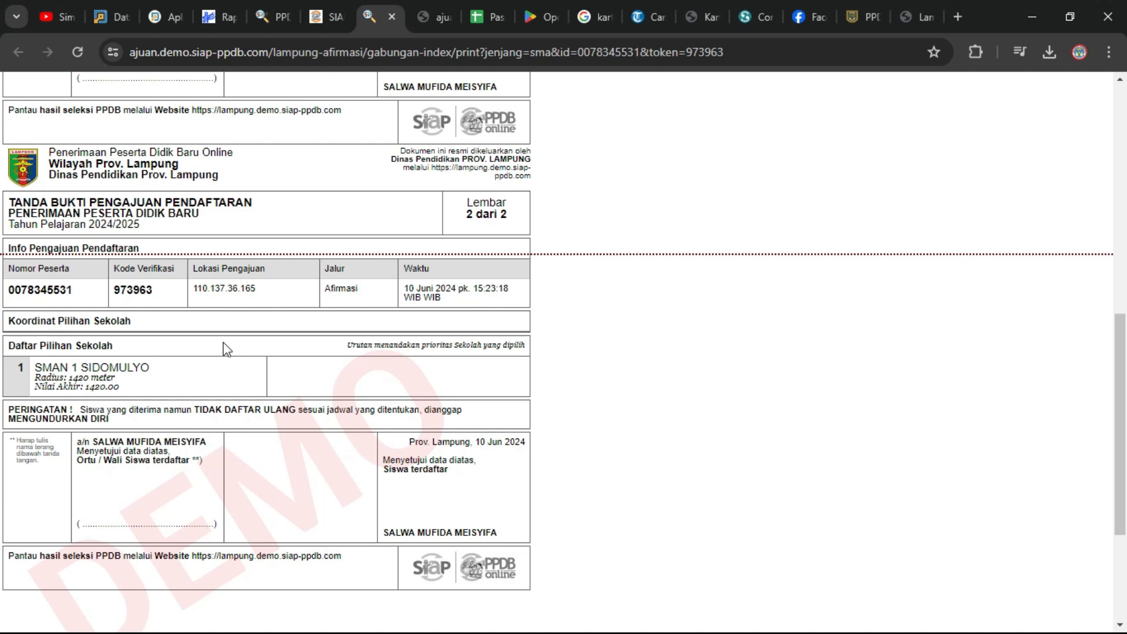
{"action": "scroll", "coordinate": [223, 346], "scroll_direction": "down", "scroll_amount": 1}
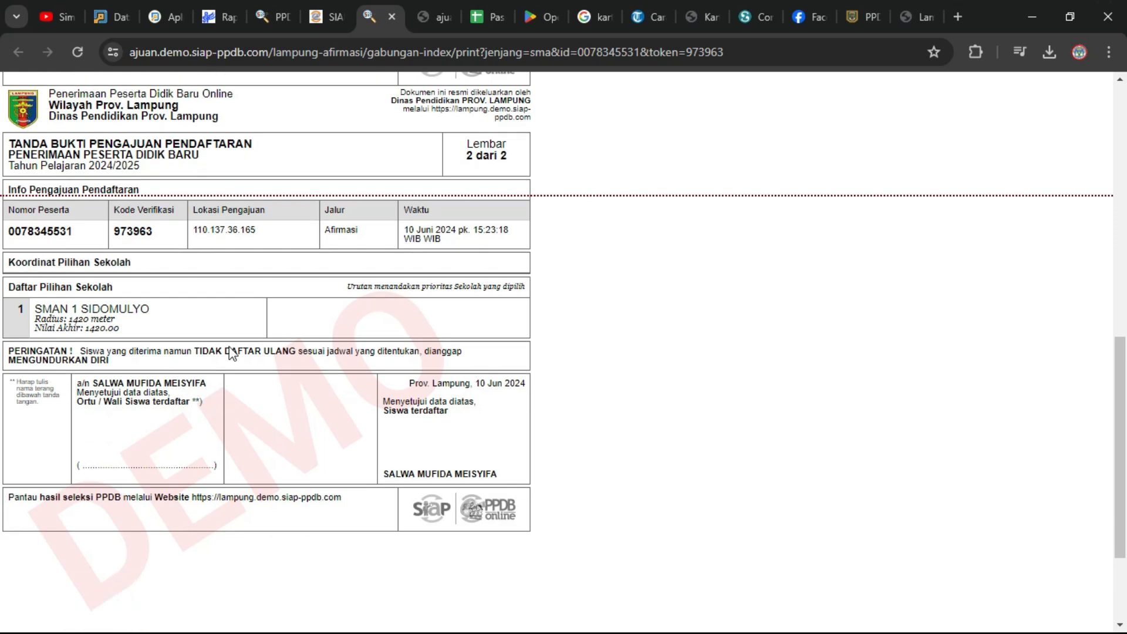
{"action": "scroll", "coordinate": [229, 350], "scroll_direction": "up", "scroll_amount": 9}
{"action": "scroll", "coordinate": [231, 347], "scroll_direction": "down", "scroll_amount": 8}
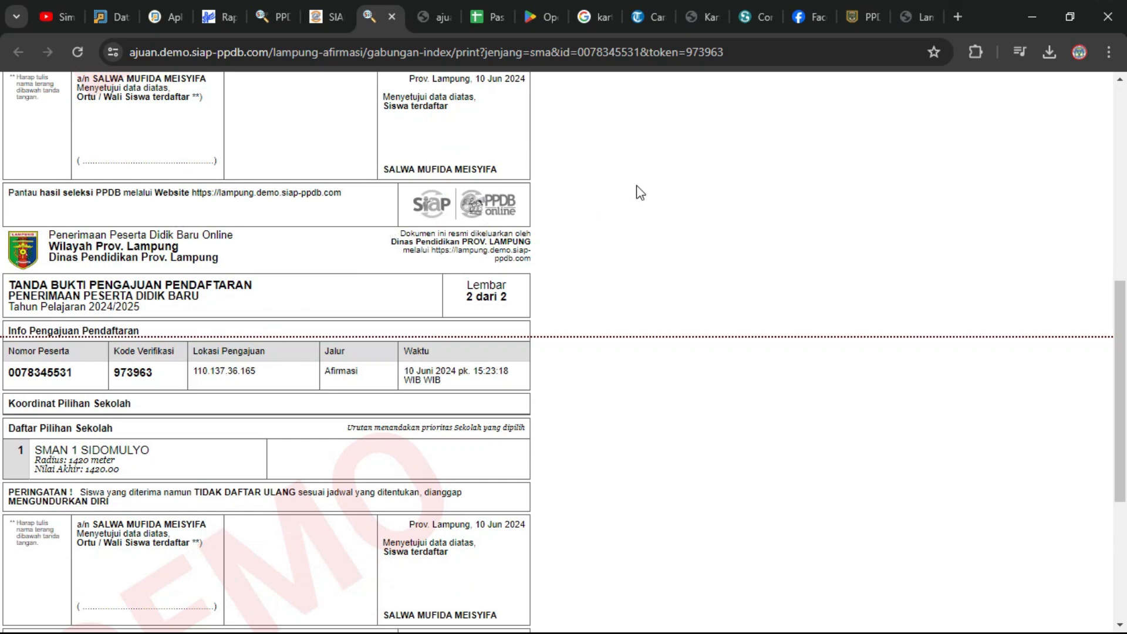
- Switch to File Explorer and open the JUKNIS PPDB SMA-SMK LAMPUNG T.A 2024-2025 PDF from the Downloads folder
{"action": "left_click", "coordinate": [871, 3]}
{"action": "left_click", "coordinate": [914, 3]}
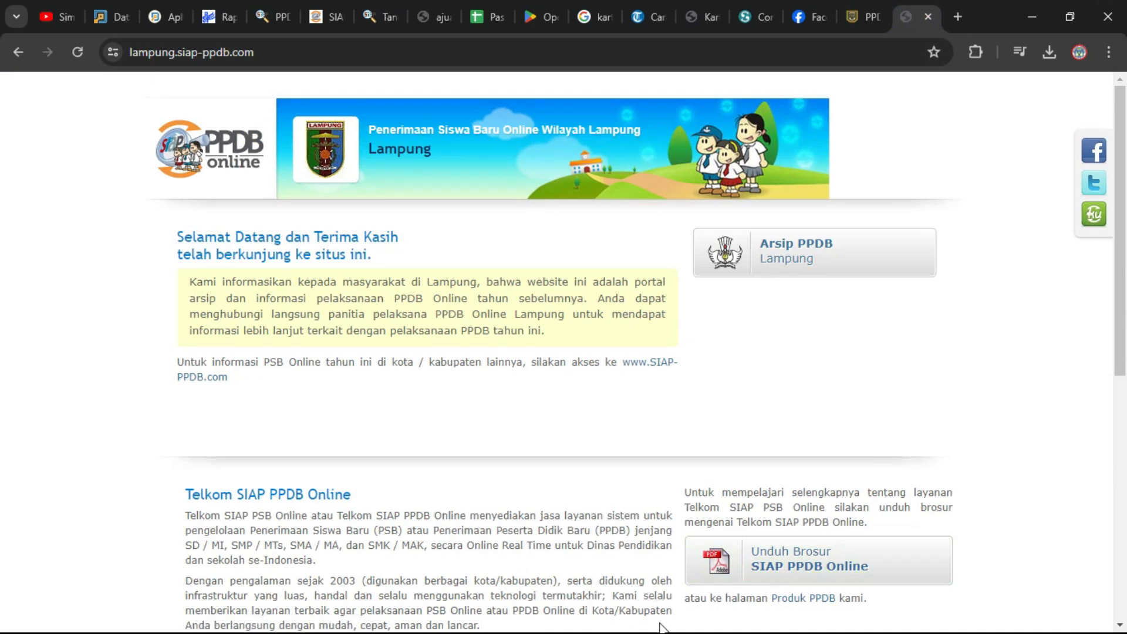
{"action": "key", "text": "super"}
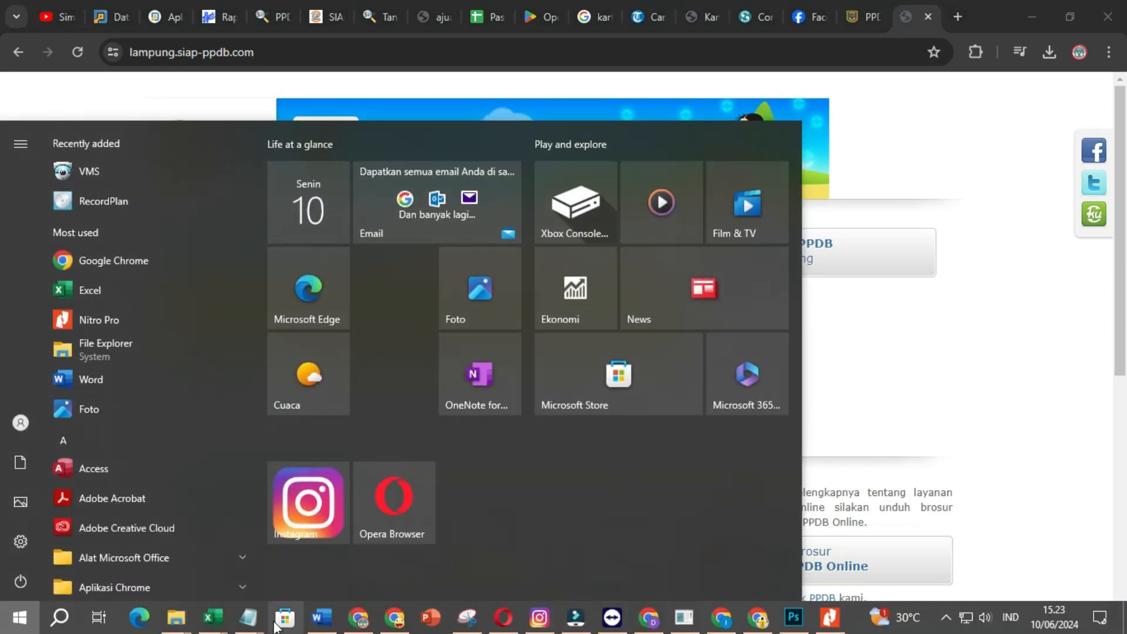
{"action": "mouse_move", "coordinate": [176, 617]}
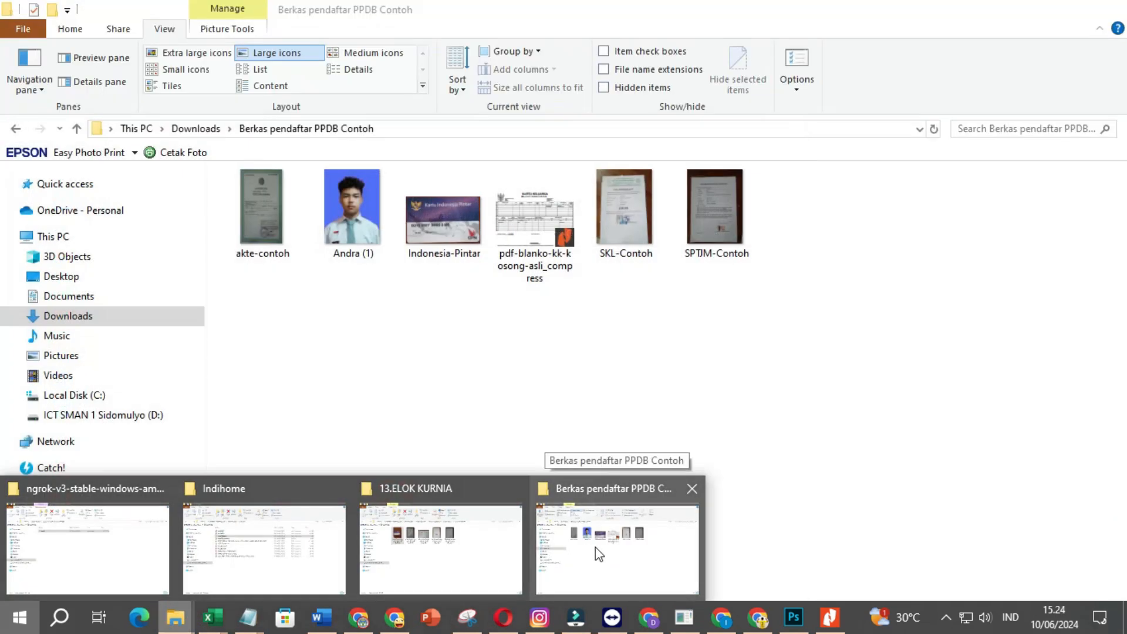
{"action": "left_click", "coordinate": [595, 547]}
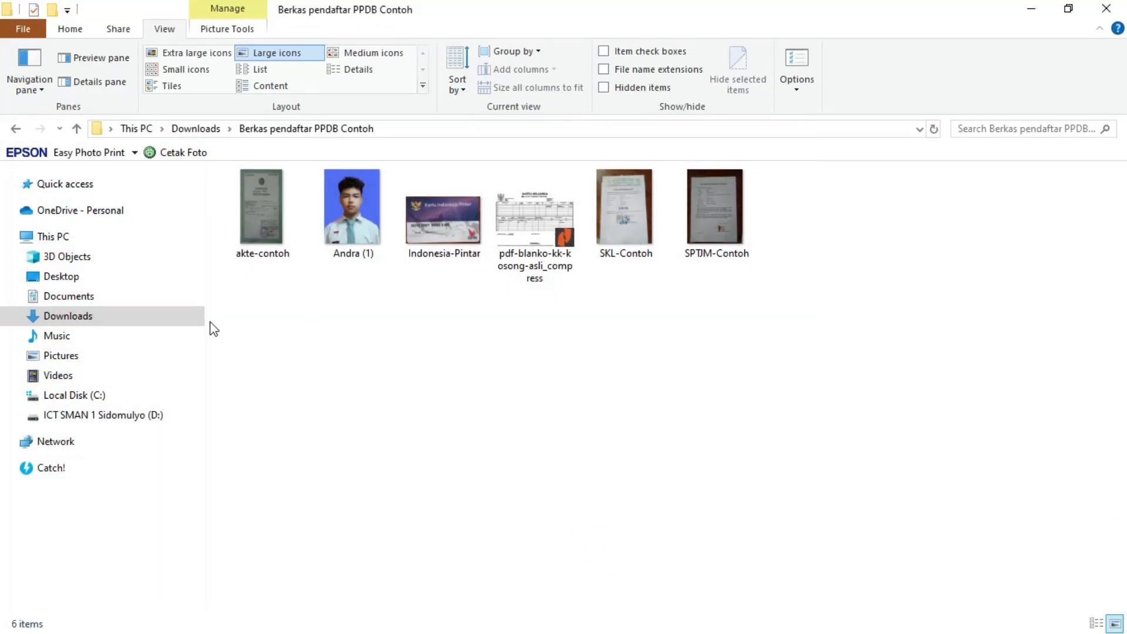
{"action": "left_click", "coordinate": [68, 316]}
{"action": "scroll", "coordinate": [956, 388], "scroll_direction": "down", "scroll_amount": 15}
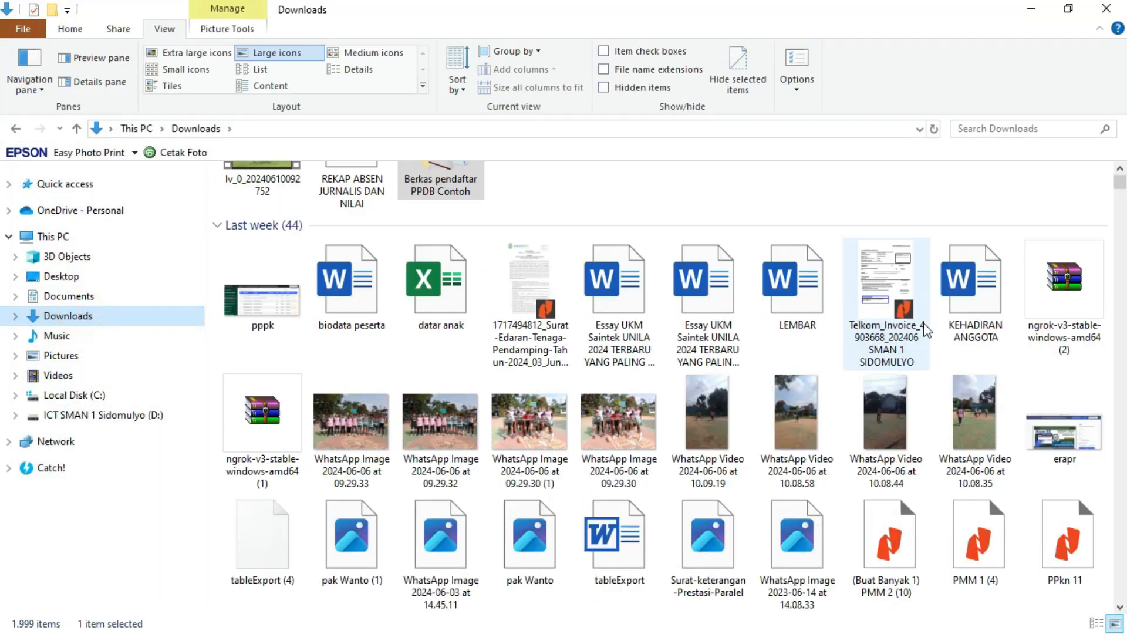
{"action": "scroll", "coordinate": [944, 399], "scroll_direction": "down", "scroll_amount": 5}
{"action": "scroll", "coordinate": [971, 373], "scroll_direction": "up", "scroll_amount": 5}
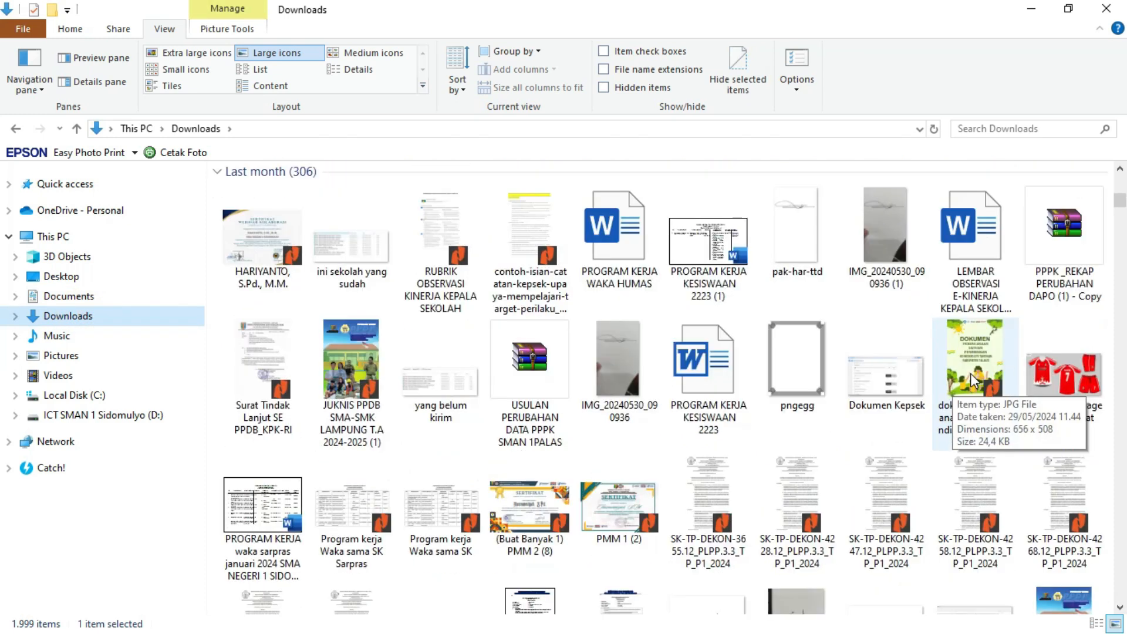
{"action": "scroll", "coordinate": [973, 365], "scroll_direction": "down", "scroll_amount": 3}
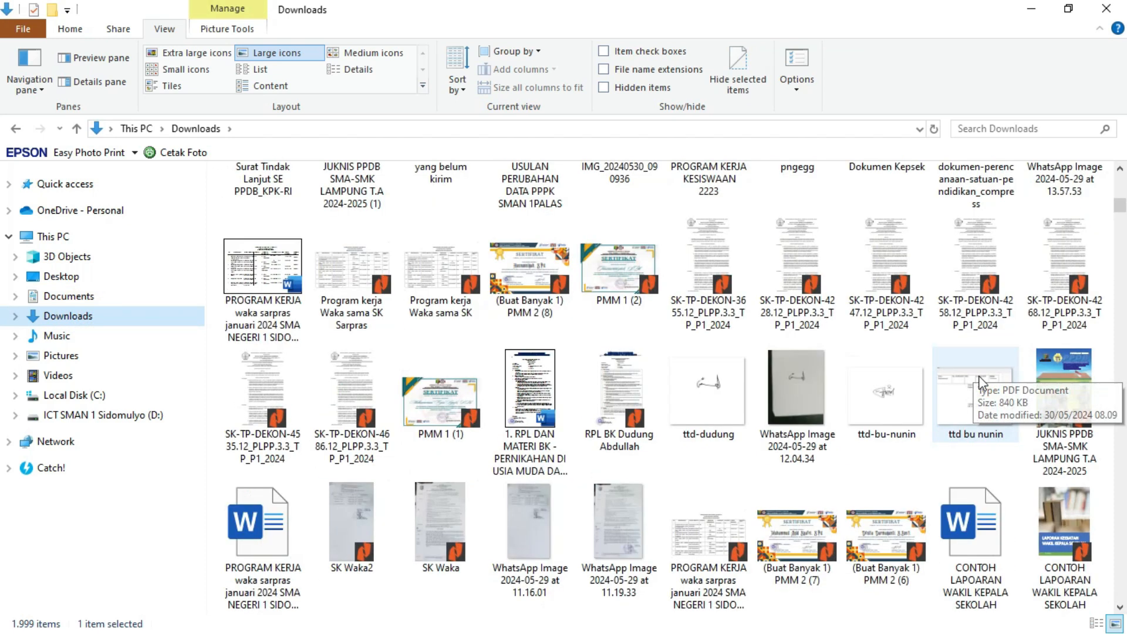
{"action": "left_click", "coordinate": [1063, 394]}
{"action": "double_click", "coordinate": [1063, 394]}
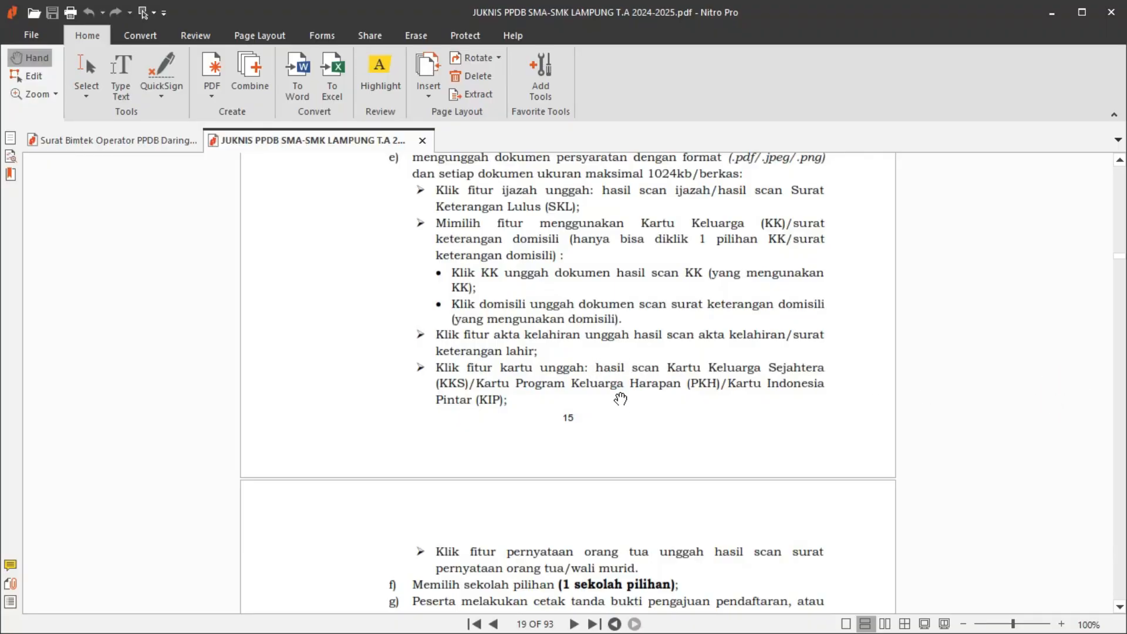
- Read points f to l of the registration procedure in the JUKNIS, covering school choice, proof printing, verification, selection results and the one-time registration rule
{"action": "scroll", "coordinate": [621, 405], "scroll_direction": "down", "scroll_amount": 3}
{"action": "scroll", "coordinate": [622, 415], "scroll_direction": "down", "scroll_amount": 3}
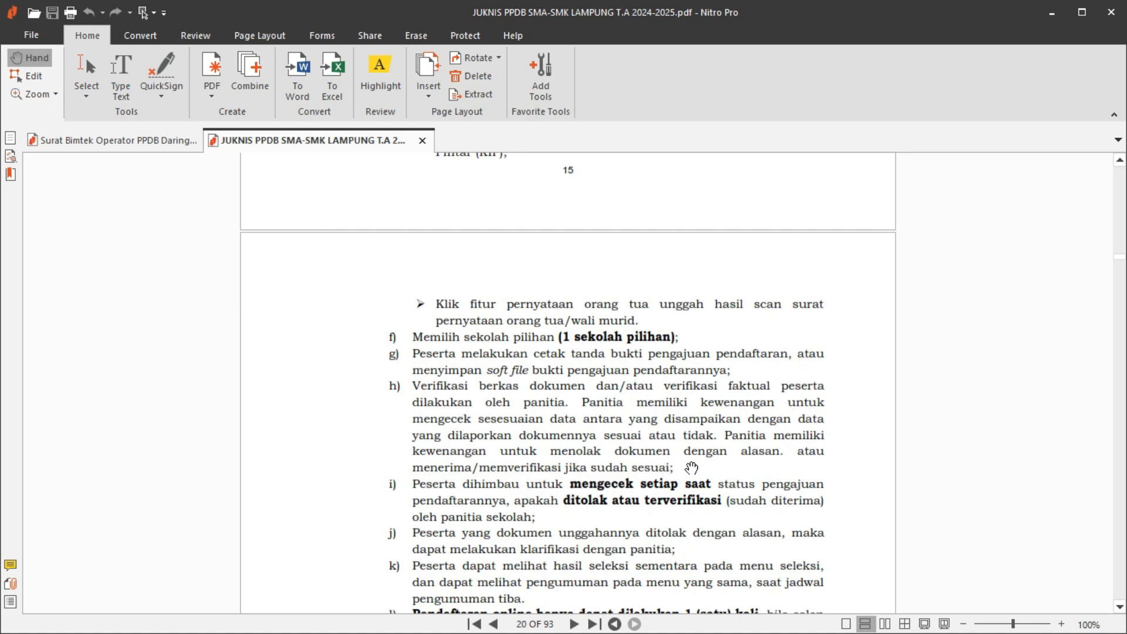
{"action": "scroll", "coordinate": [692, 467], "scroll_direction": "down", "scroll_amount": 2}
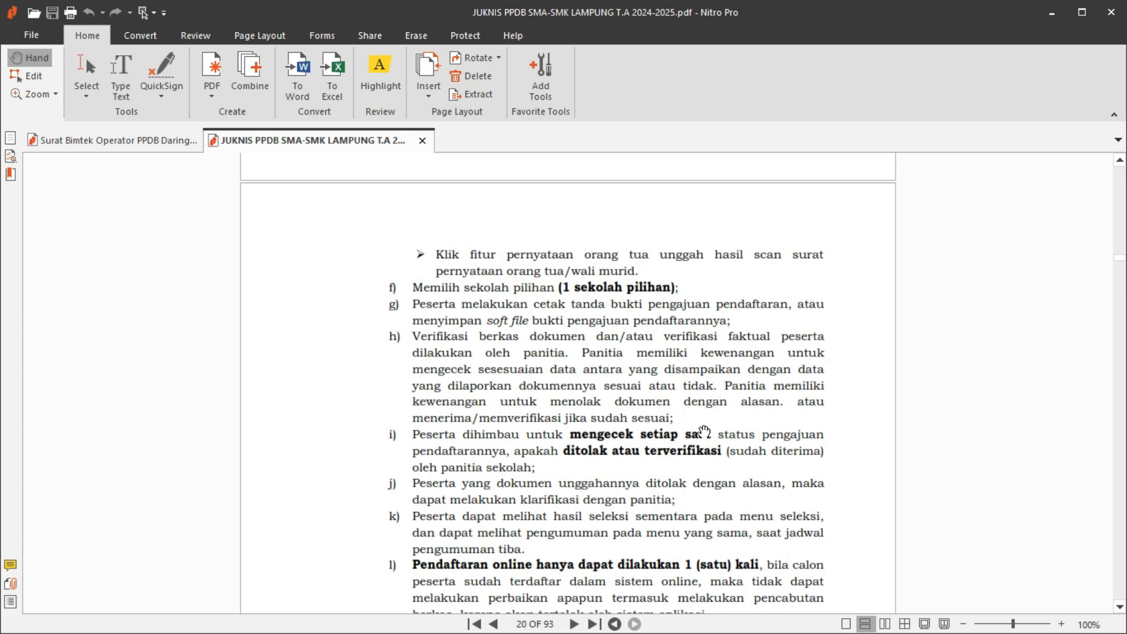
{"action": "scroll", "coordinate": [708, 441], "scroll_direction": "down", "scroll_amount": 3}
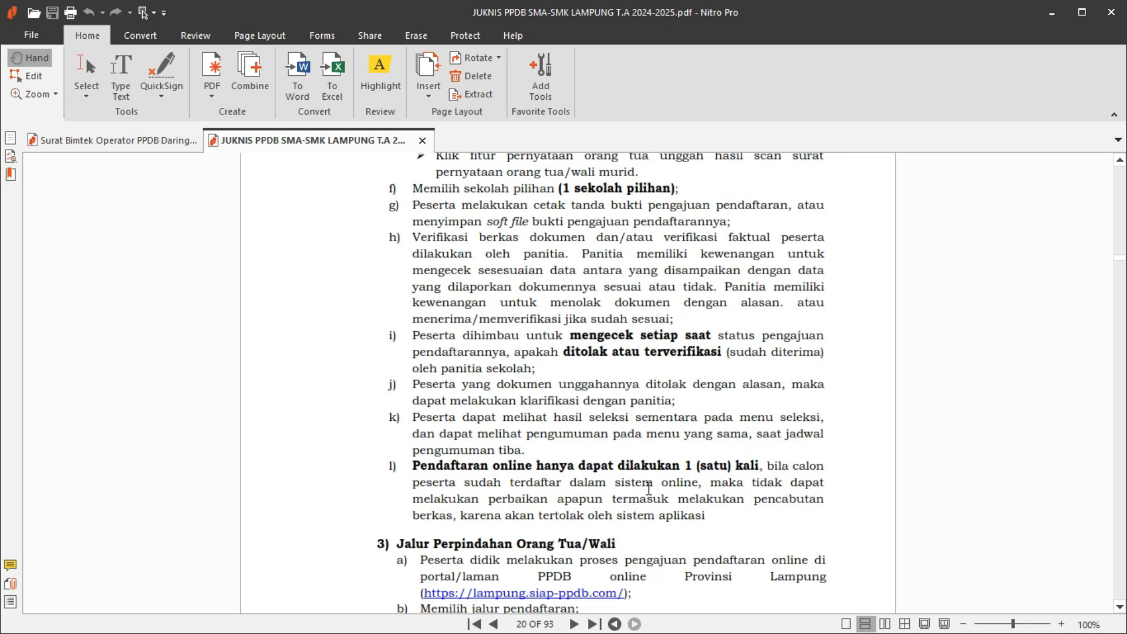
{"action": "scroll", "coordinate": [648, 488], "scroll_direction": "up", "scroll_amount": 2}
- Switch back to Chrome and return to the PPDB Online registration completion page with the Cetak Bukti Ajuan Pendaftaran option
{"action": "key", "text": "super"}
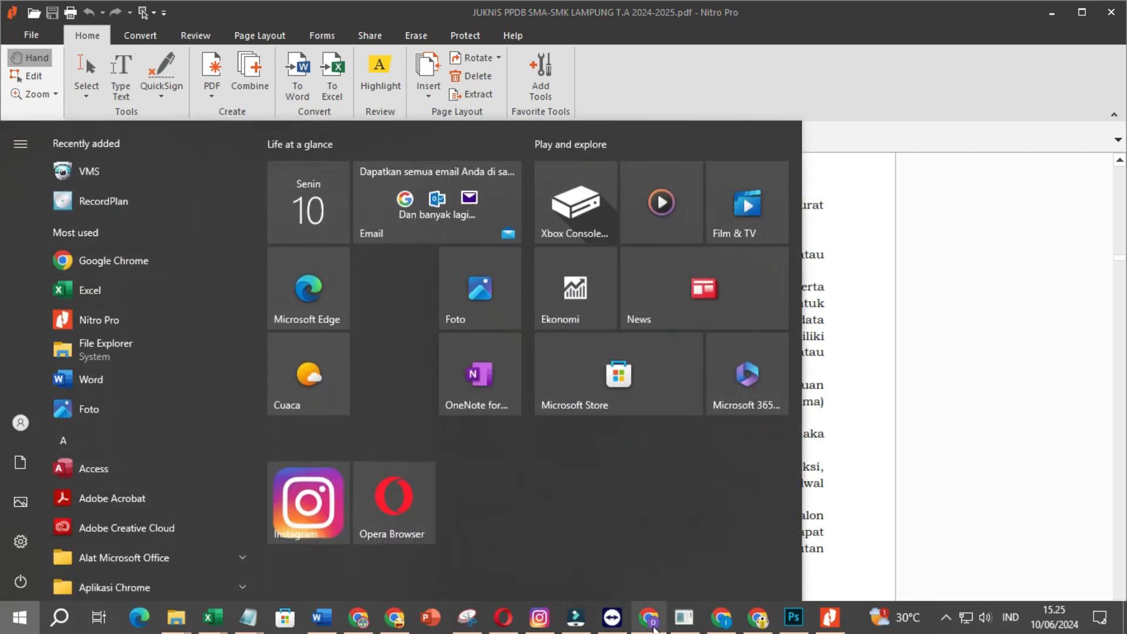
{"action": "left_click", "coordinate": [358, 626]}
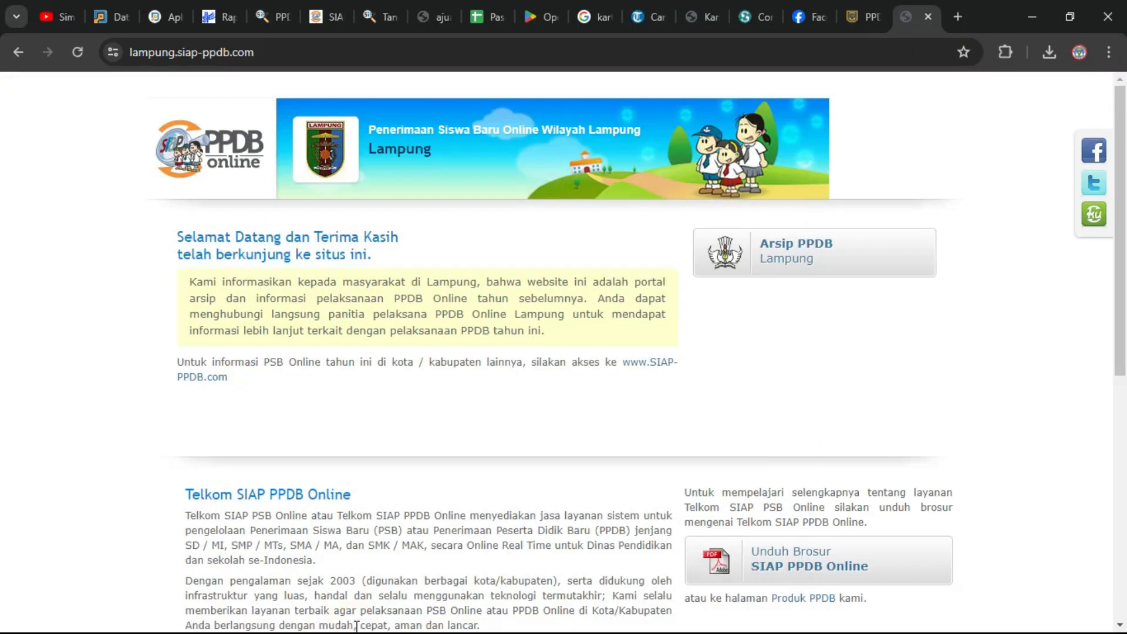
{"action": "left_click", "coordinate": [326, 16]}
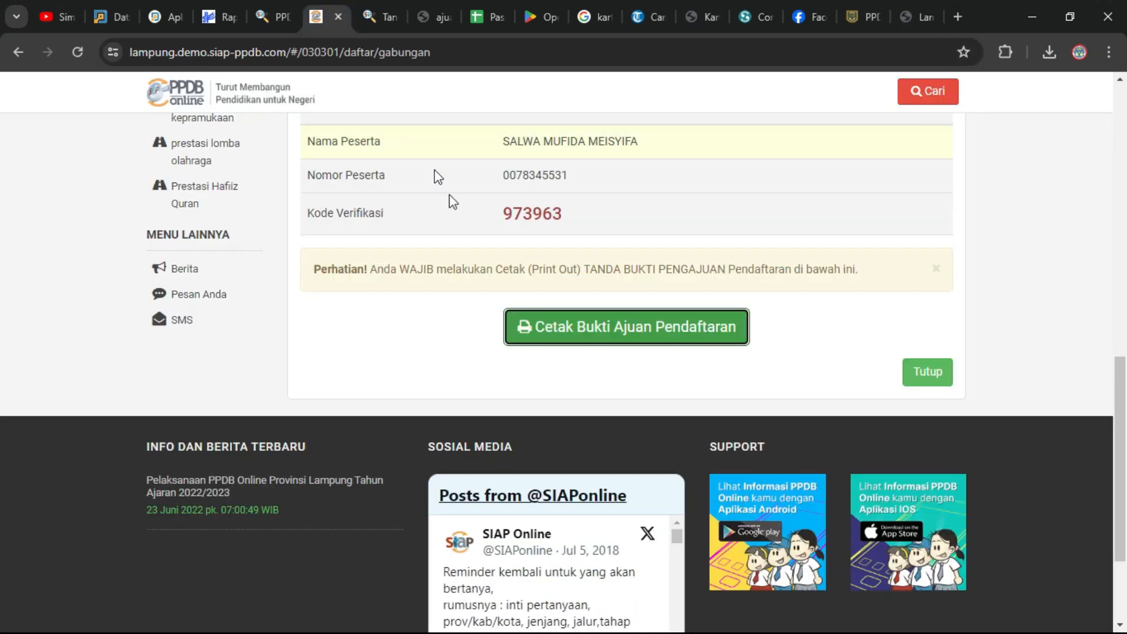